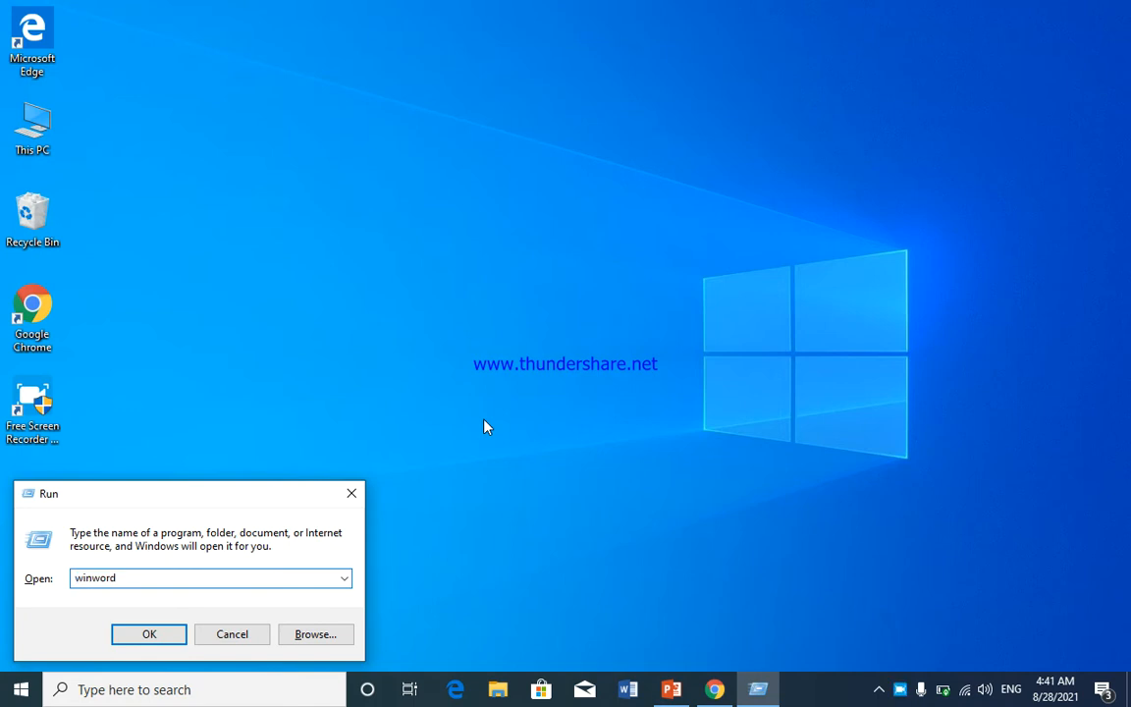
- Launch Word with winword from the Run dialog and start a blank document
key("Return")
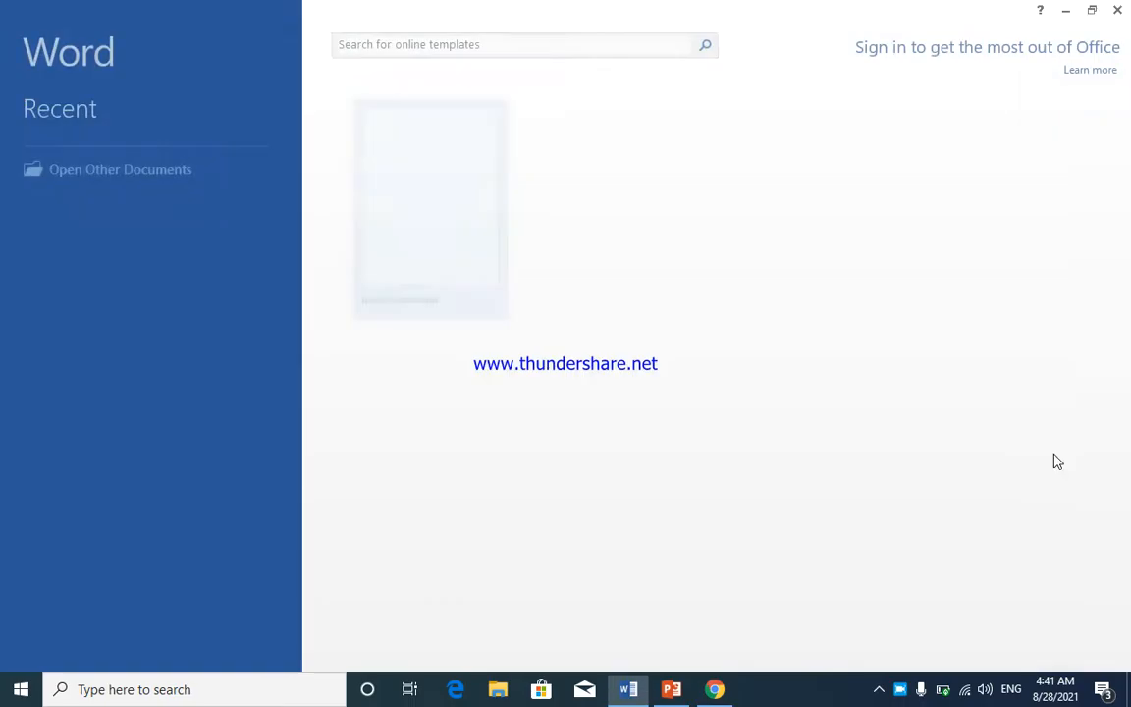
left_click(469, 217)
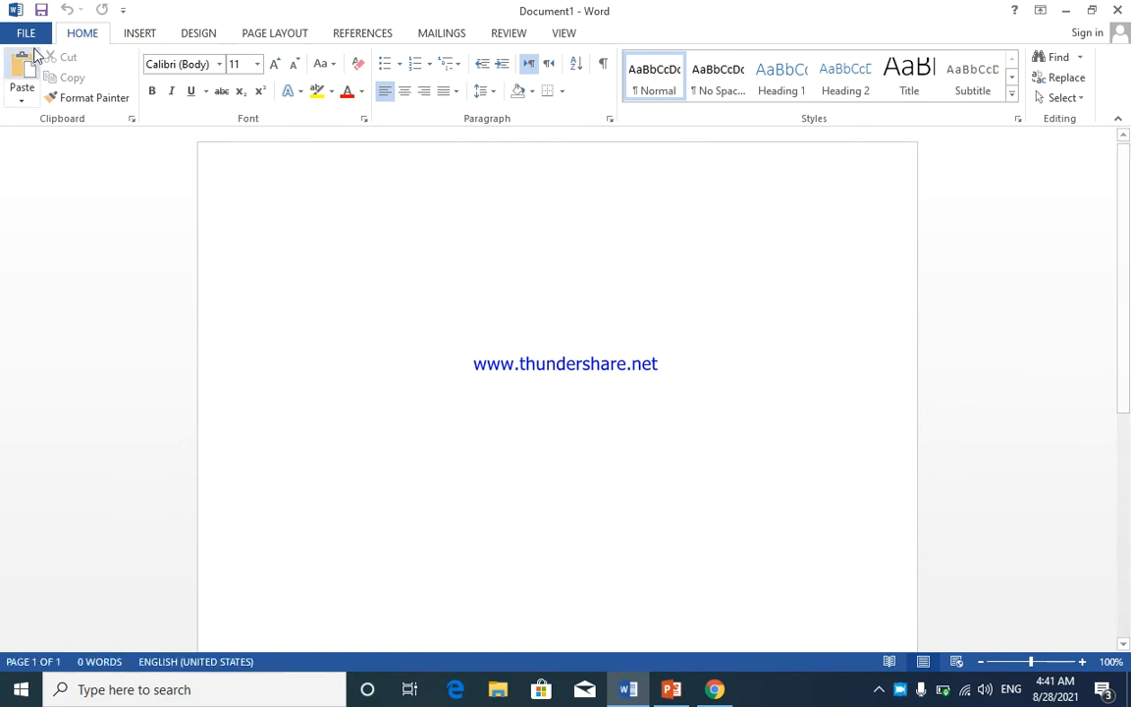
- Browse the Insert tab's Built-In Text Box gallery down to the Slice and Stacks sidebar designs
left_click(137, 33)
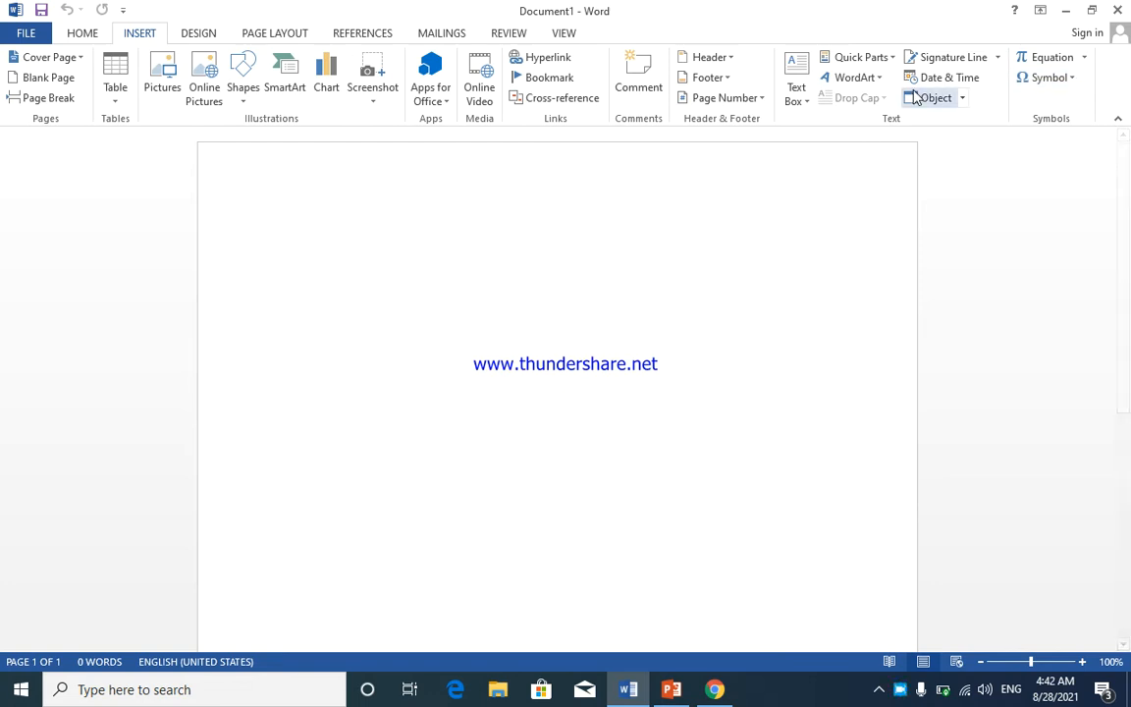
left_click(797, 99)
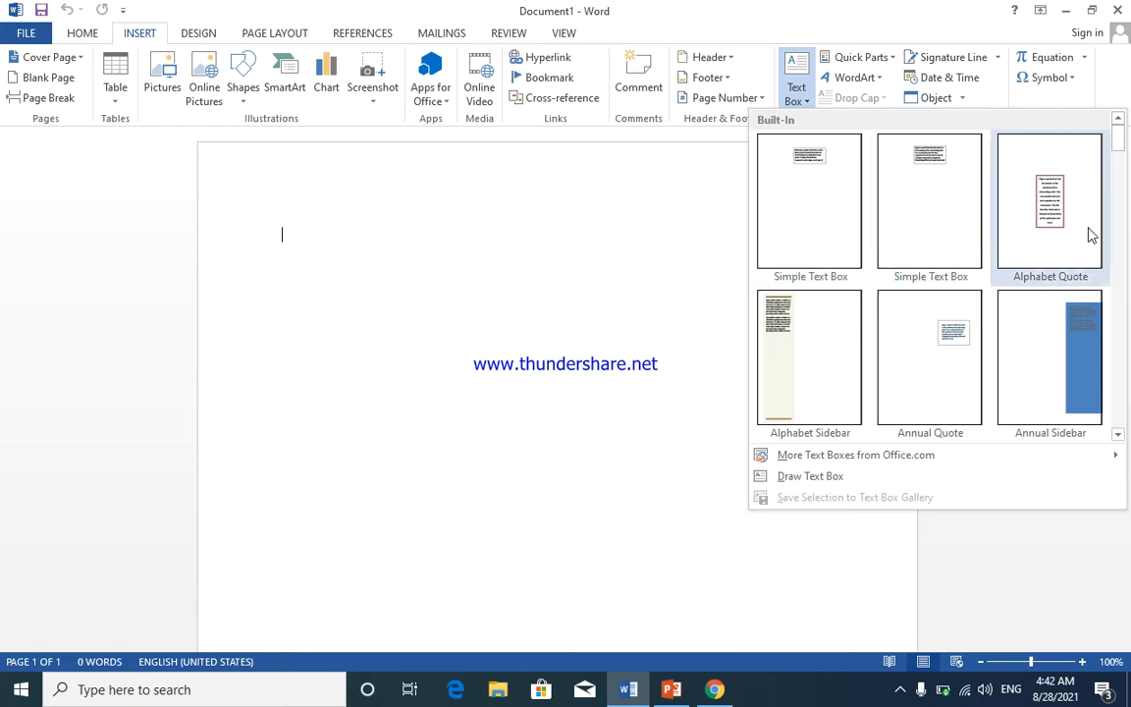
scroll(1023, 315, "down", 3)
scroll(1017, 316, "down", 3)
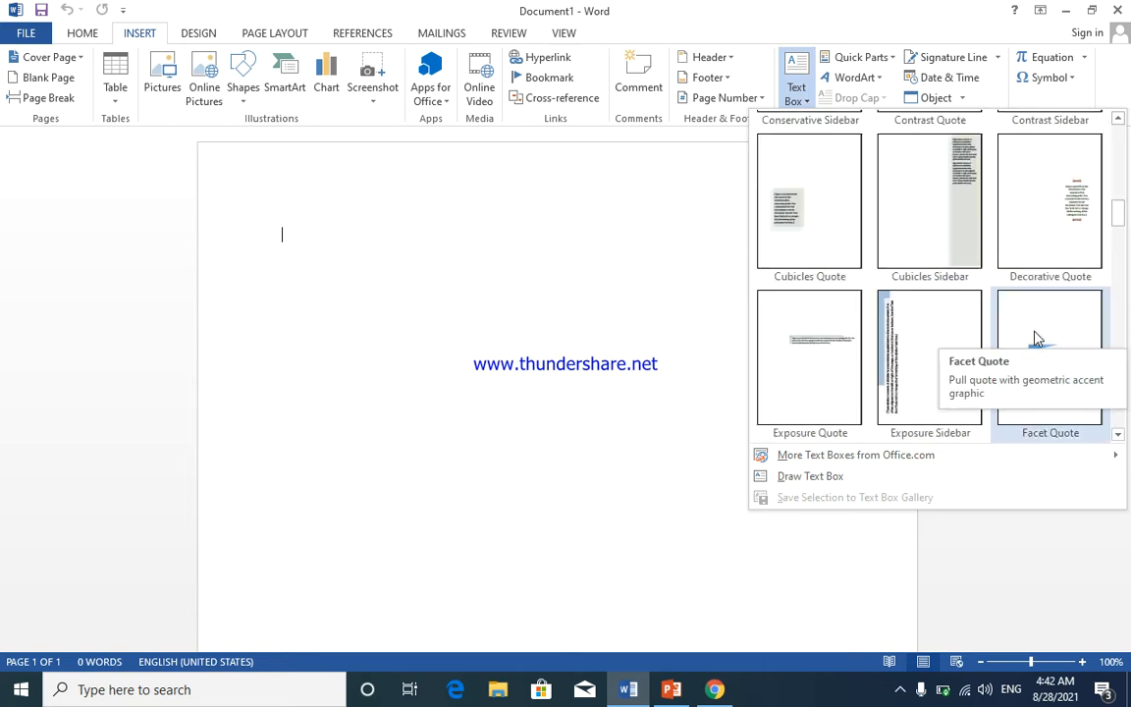
scroll(897, 285, "down", 8)
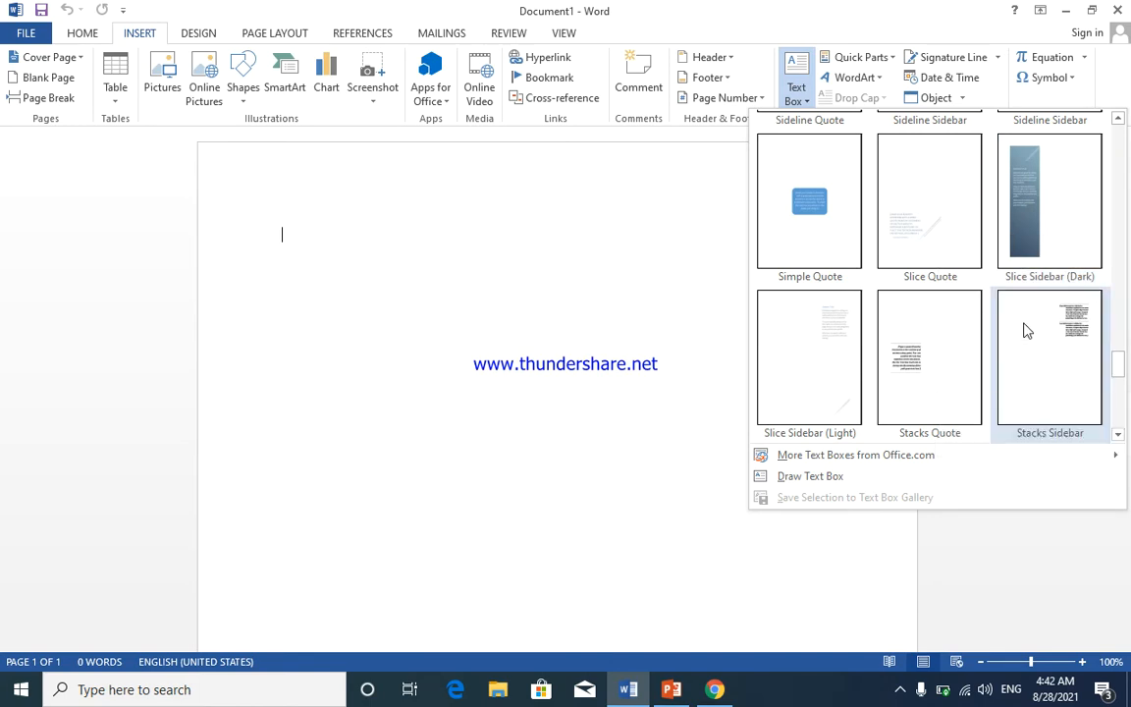
- Insert the Slice Sidebar (Dark) text box and title it MIRWAIS COMPUTER ACADEMY
left_click(1051, 183)
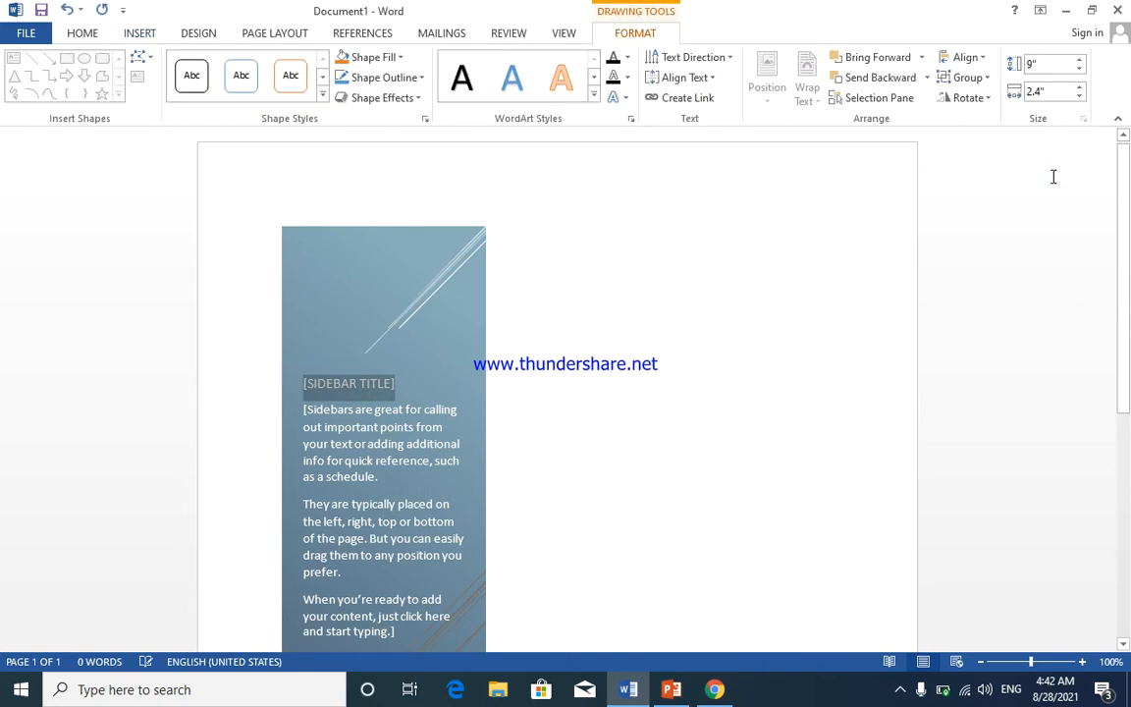
left_click(384, 388)
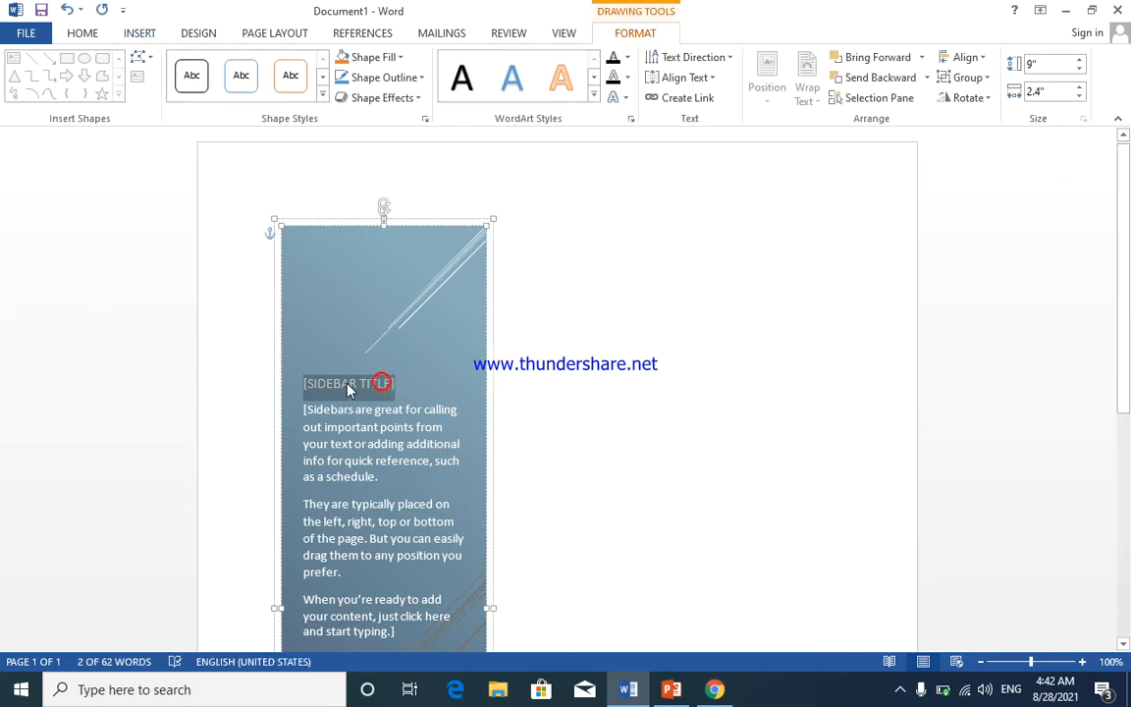
left_click(379, 409)
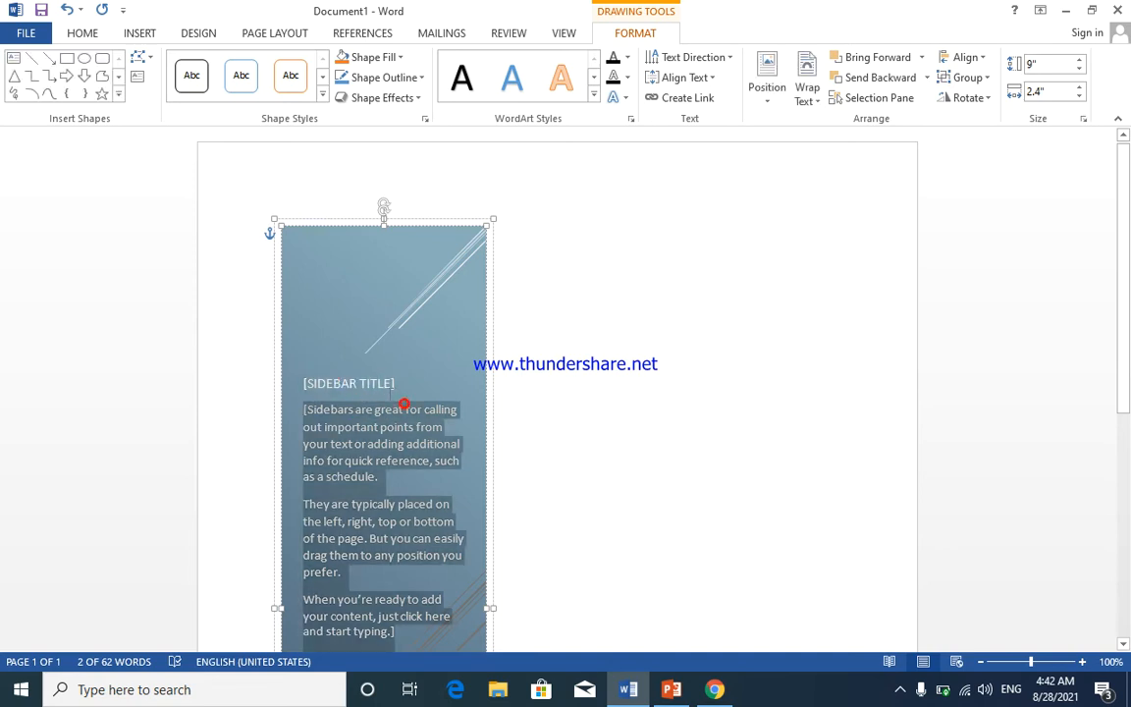
left_click(394, 383)
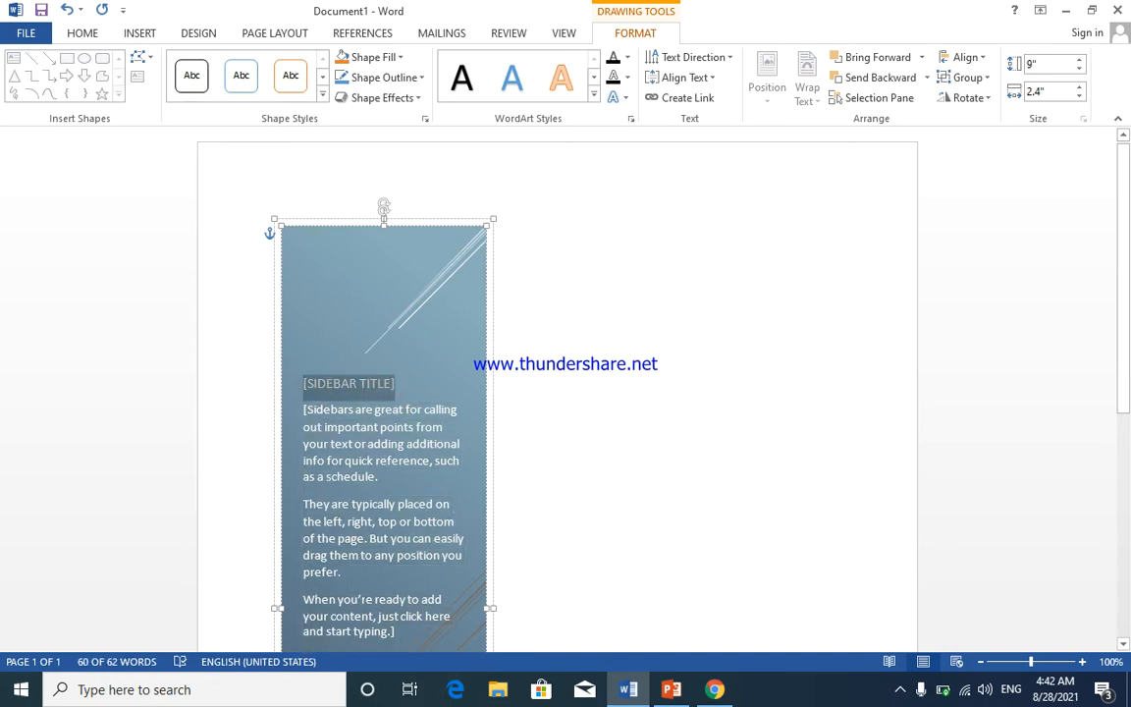
type("MIRWIS COMPUTER")
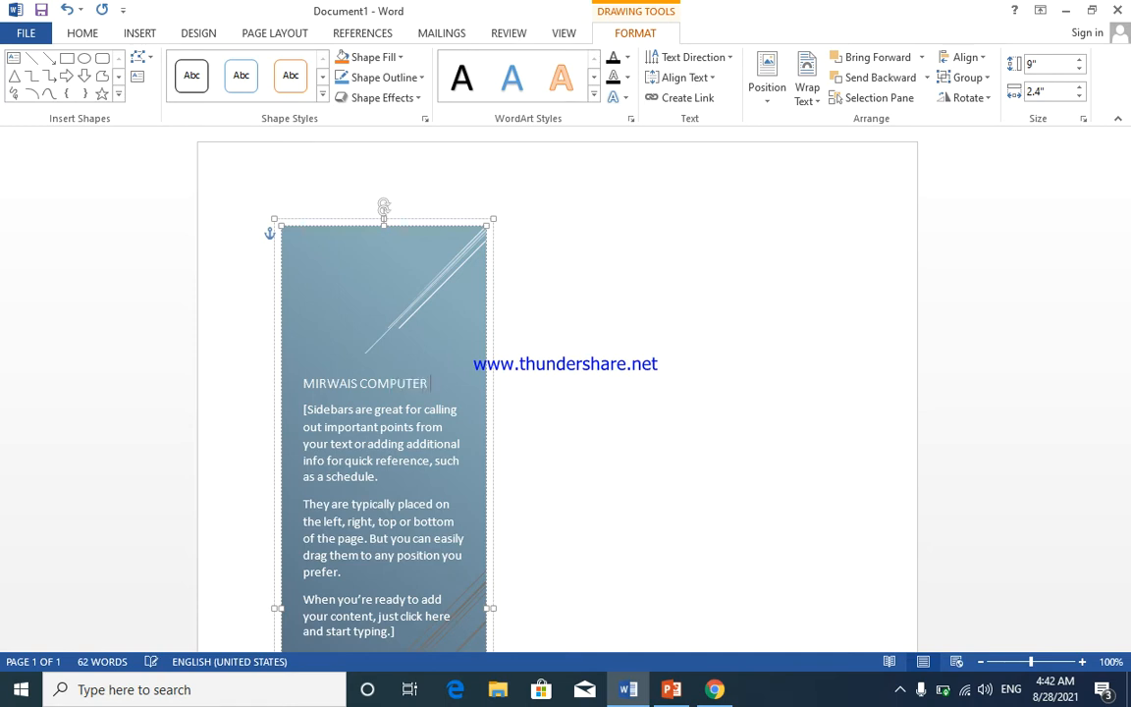
type("EL")
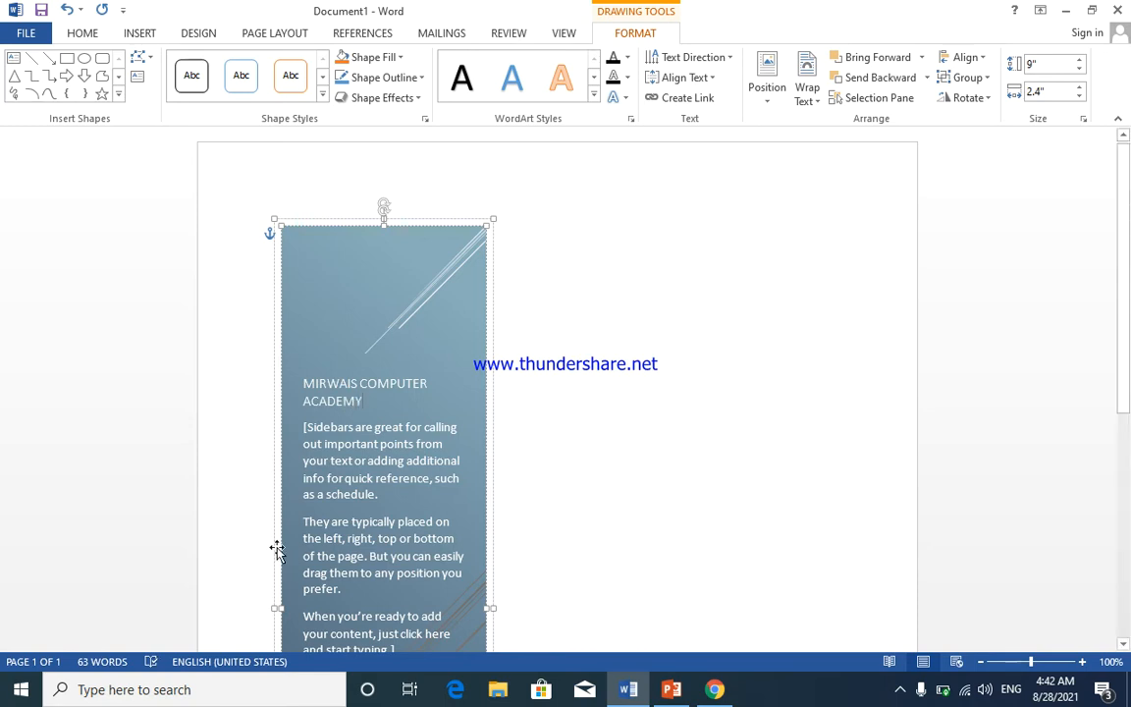
- Move the sidebar to the right side of the page, then delete it
left_click(389, 518)
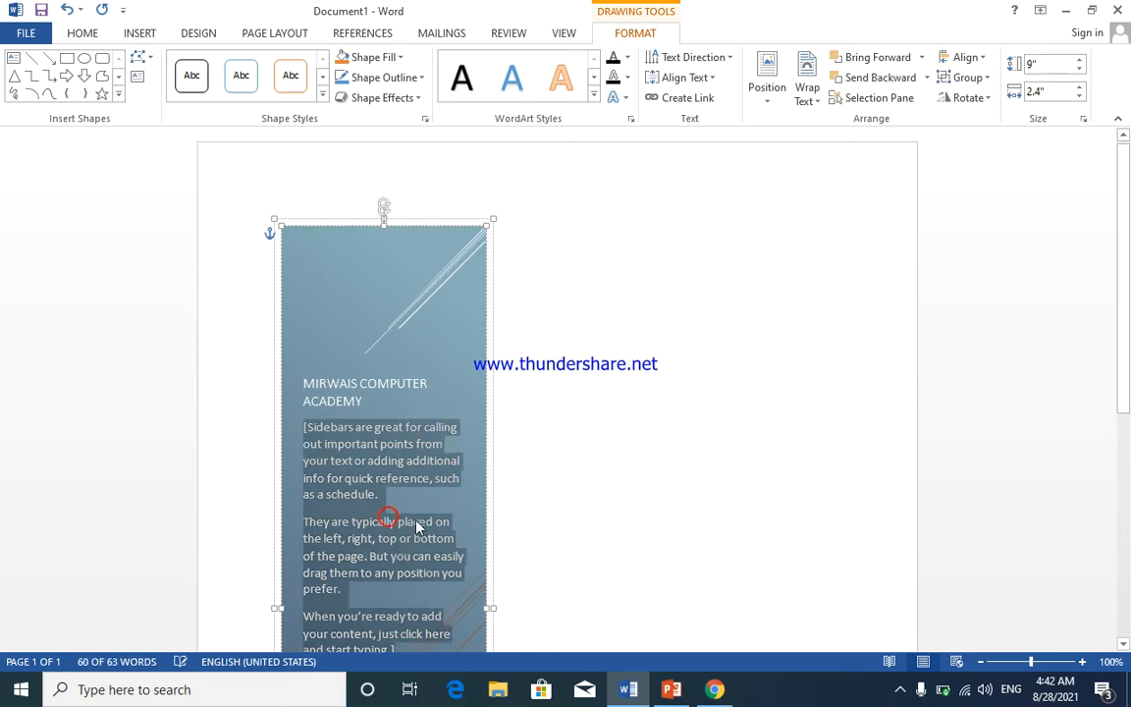
left_click(437, 354)
left_click_drag(414, 219, 759, 181)
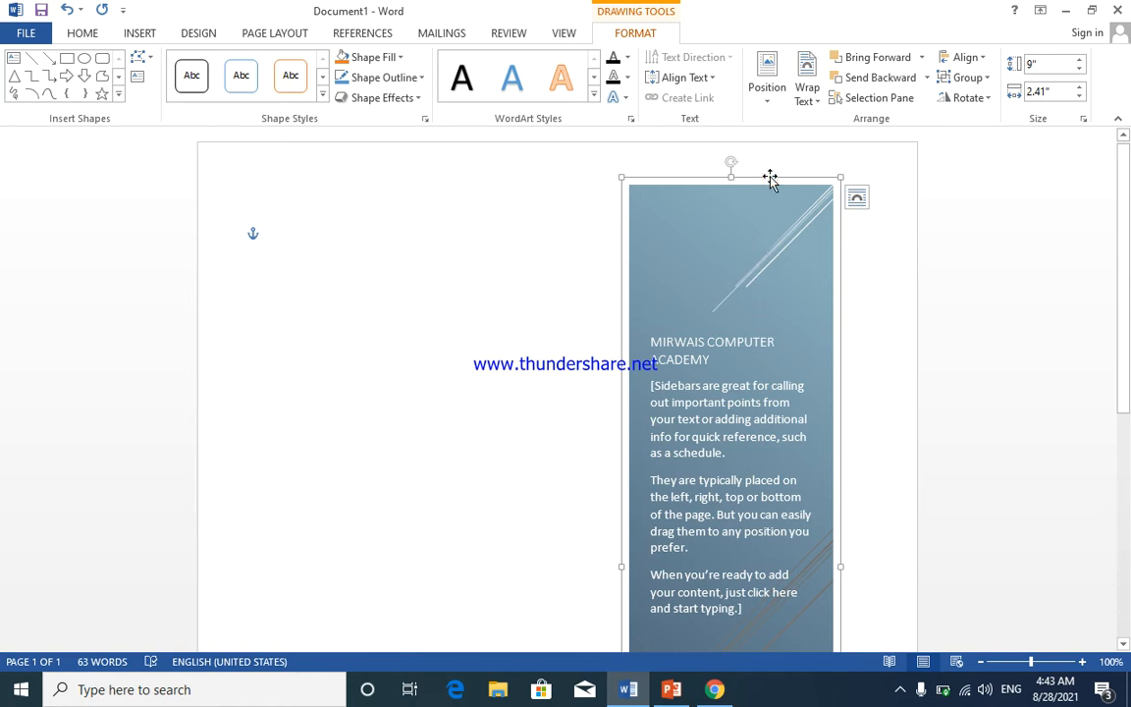
key("Delete")
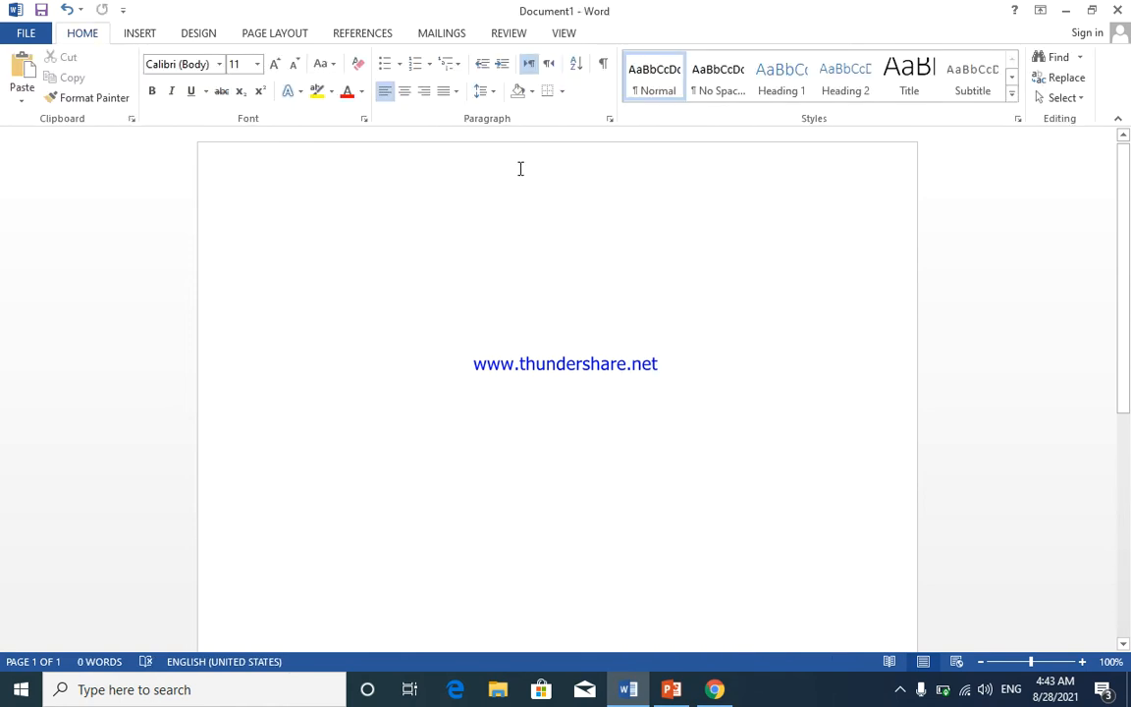
- Draw a text box near the top left and type 'Mirwais computer acadmey' in it
left_click(144, 33)
left_click(806, 104)
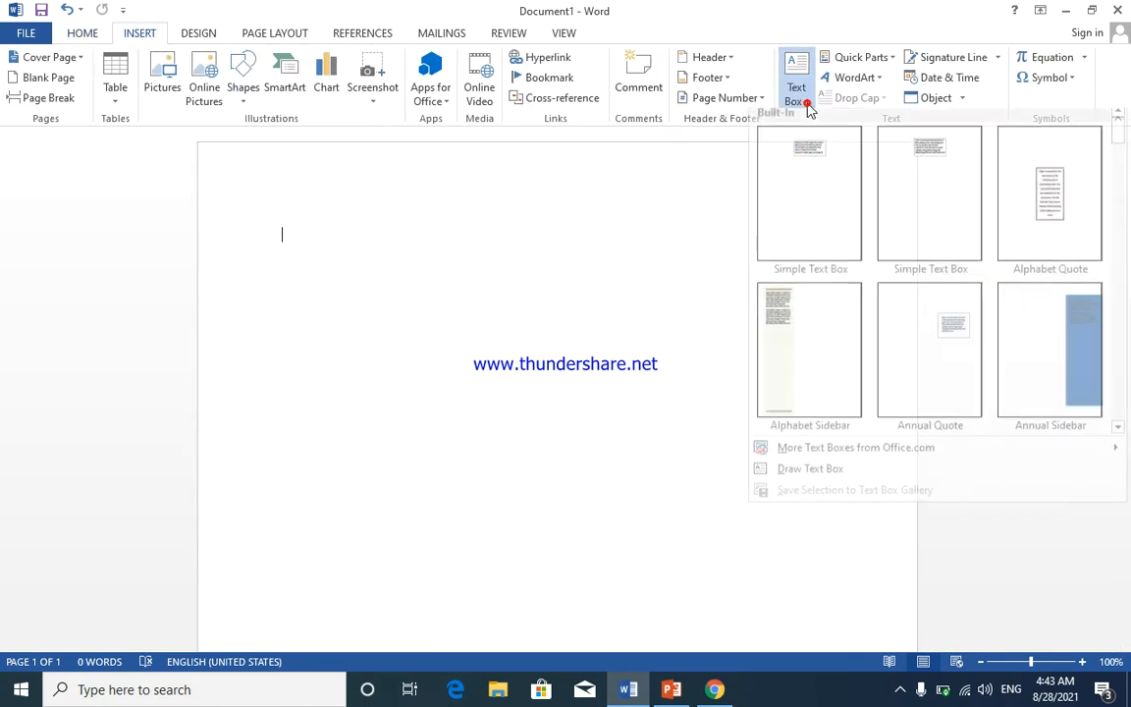
left_click(852, 480)
mouse_move(281, 267)
left_mouse_down()
mouse_move(656, 464)
mouse_move(765, 386)
mouse_move(586, 328)
mouse_move(565, 366)
left_mouse_up()
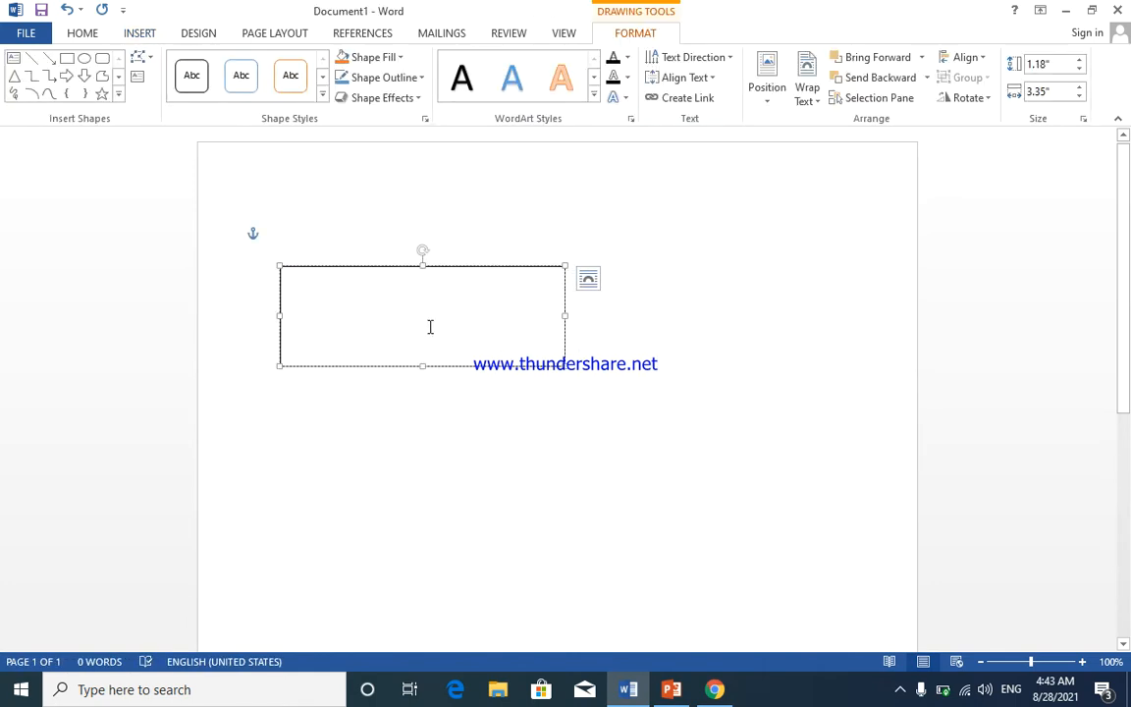
type("Mirwias")
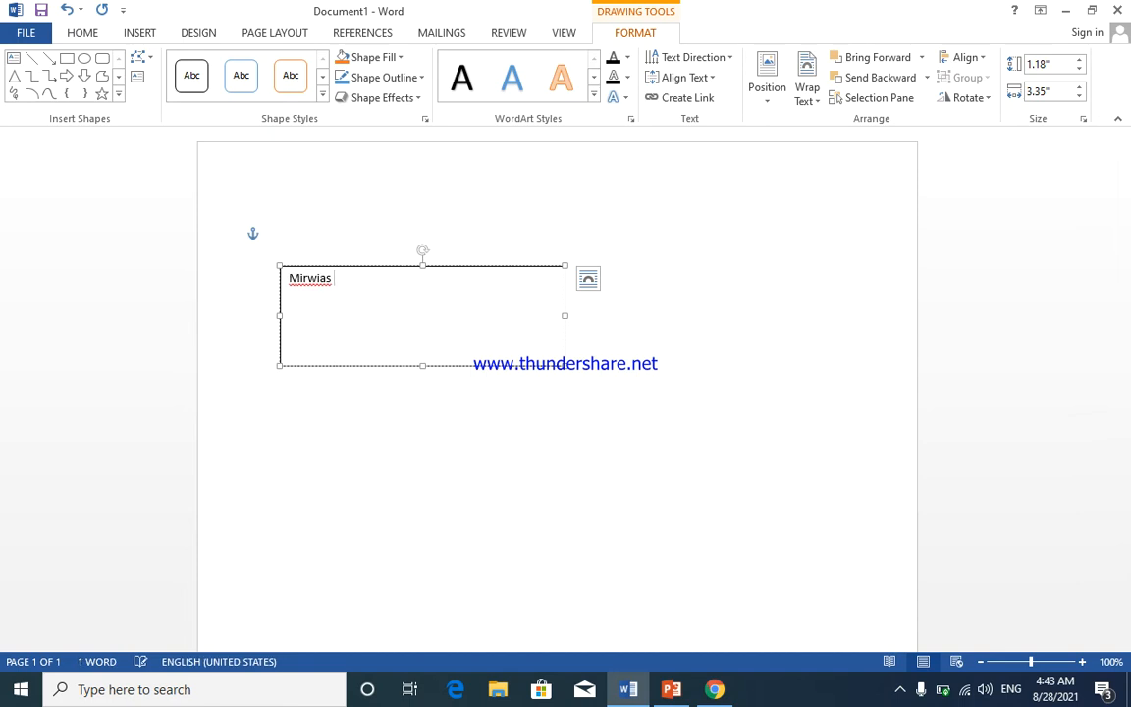
key("BackSpace")
key("BackSpace")
type("ais com")
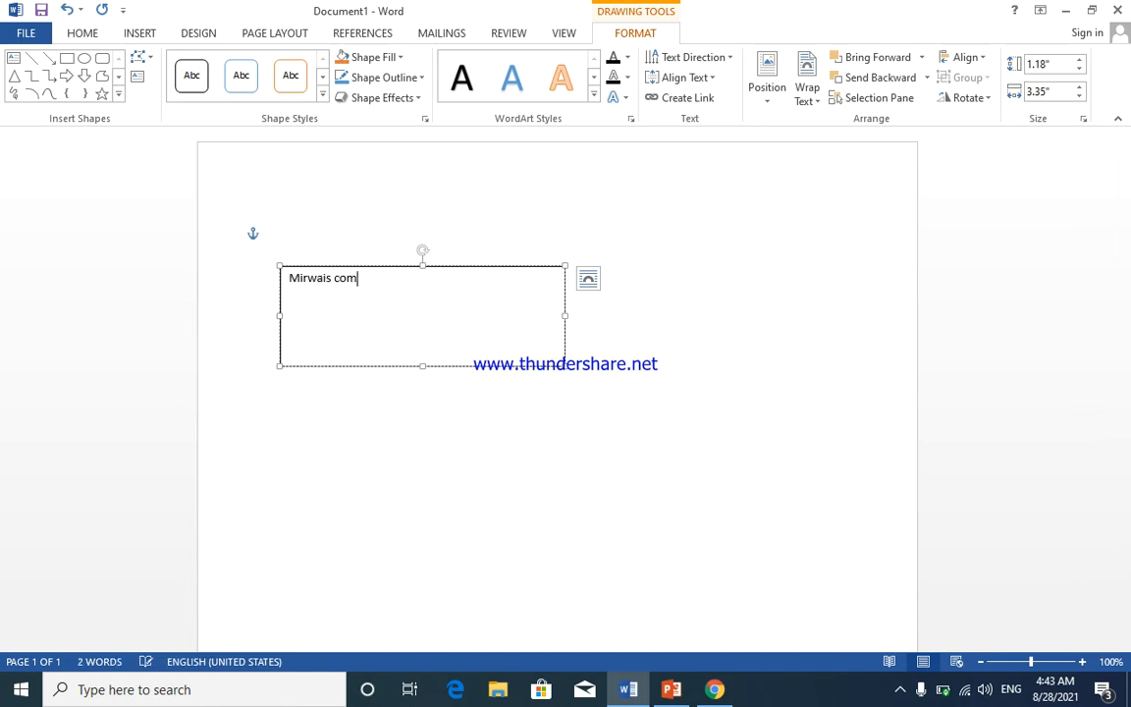
type("puter ad")
key("BackSpace")
key("BackSpace")
type("dmey")
- Move the text box up to the left margin near the top of the page
left_click(497, 384)
left_click(474, 302)
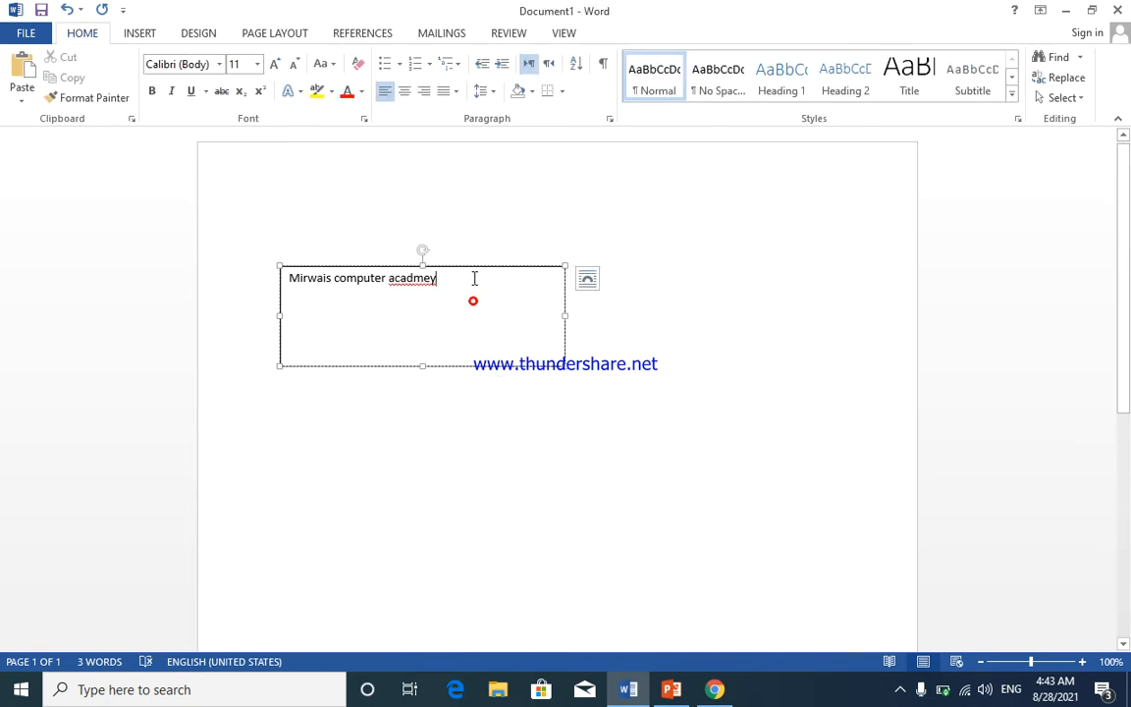
left_click(472, 268)
left_click_drag(464, 272, 439, 223)
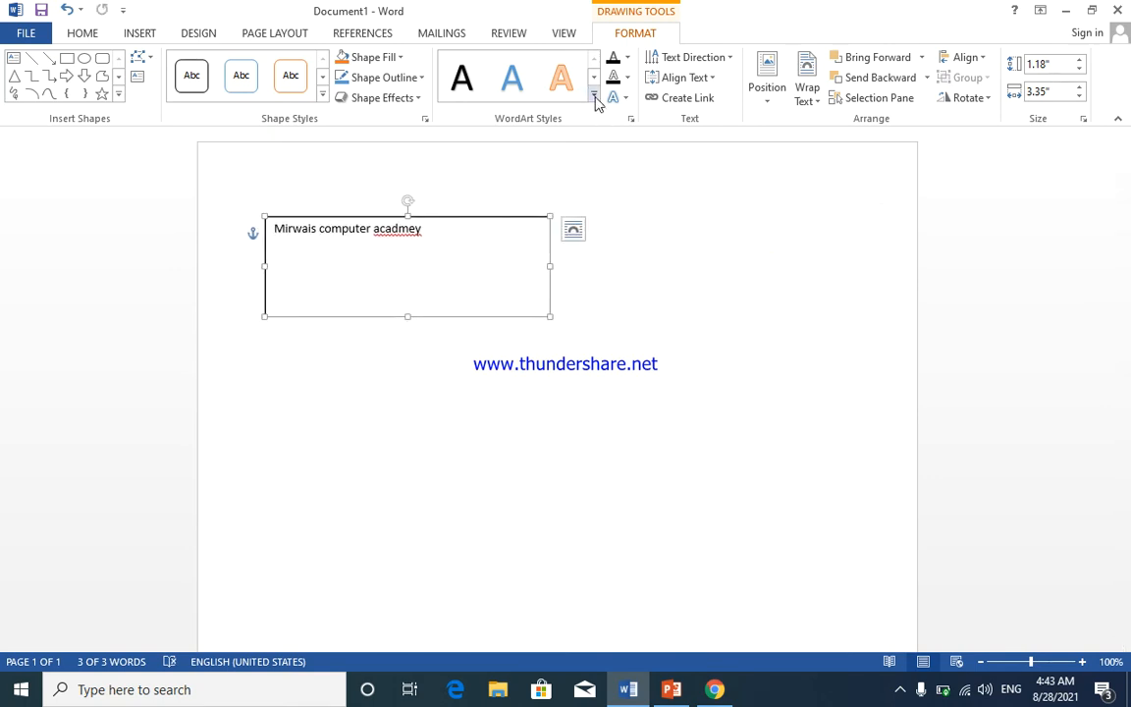
- Fill the text box with light gold, leaving the outline unchanged
left_click(401, 58)
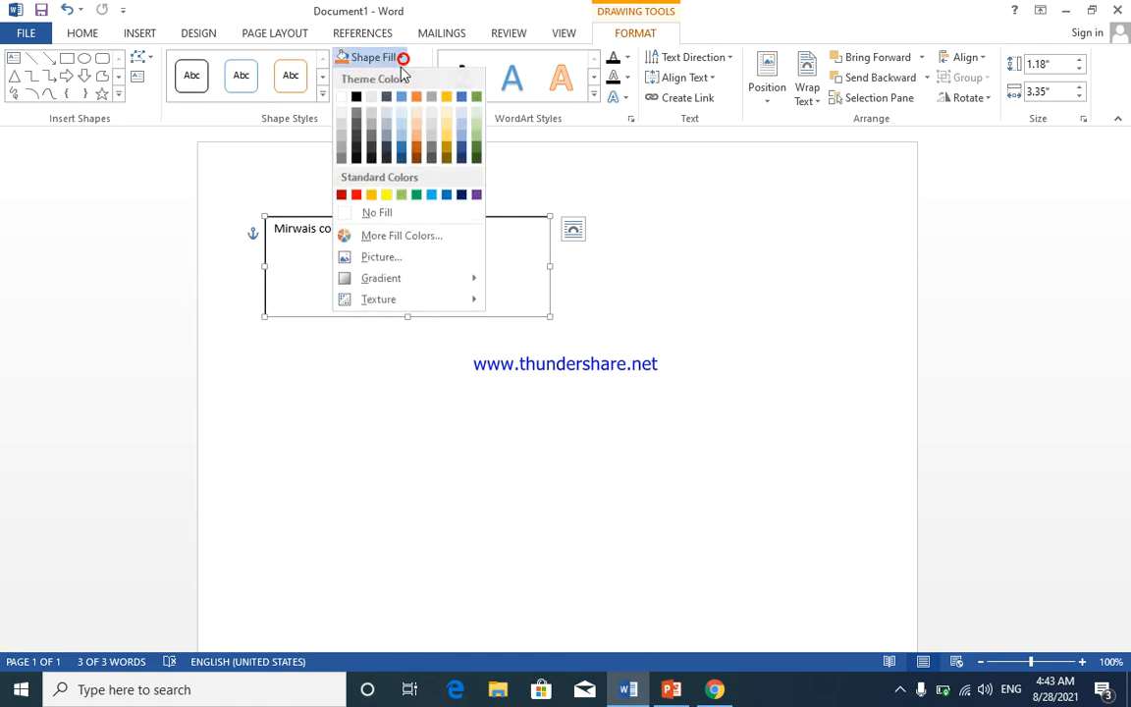
left_click(447, 125)
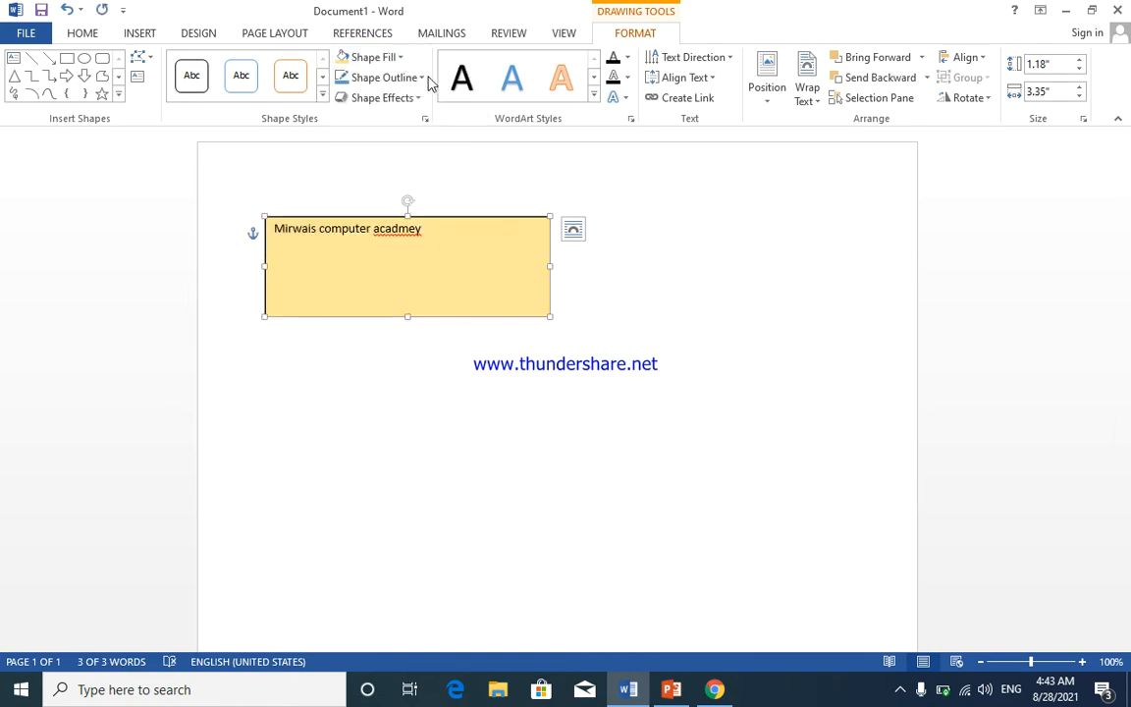
left_click(425, 79)
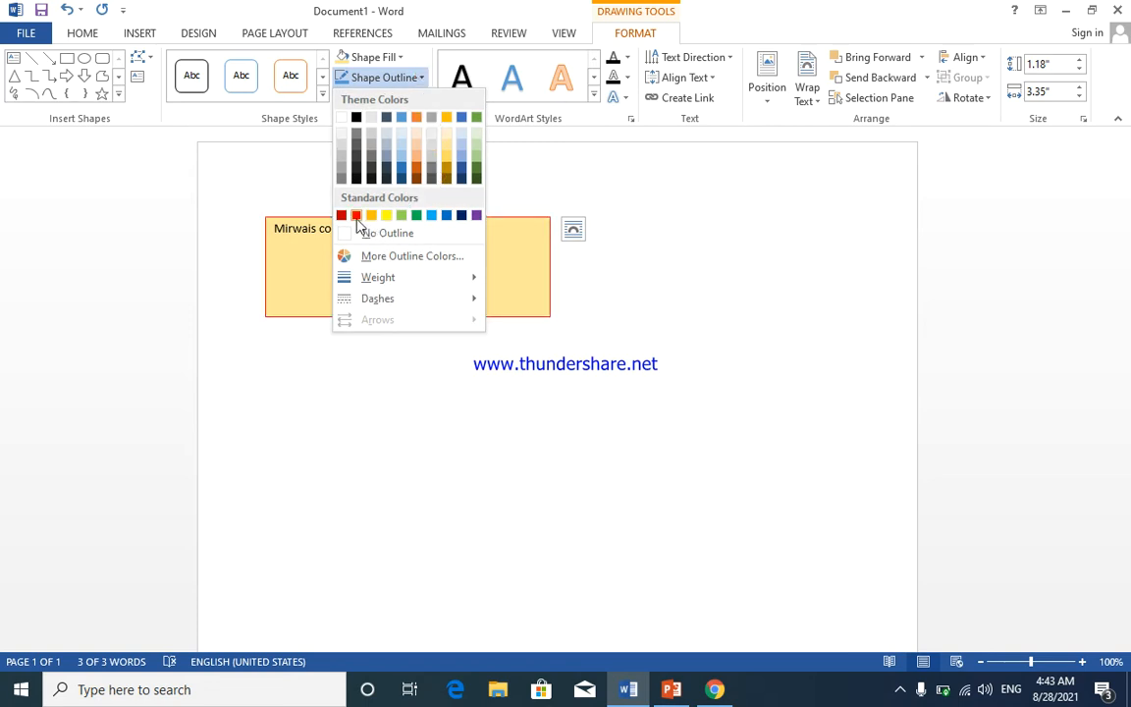
left_click(424, 80)
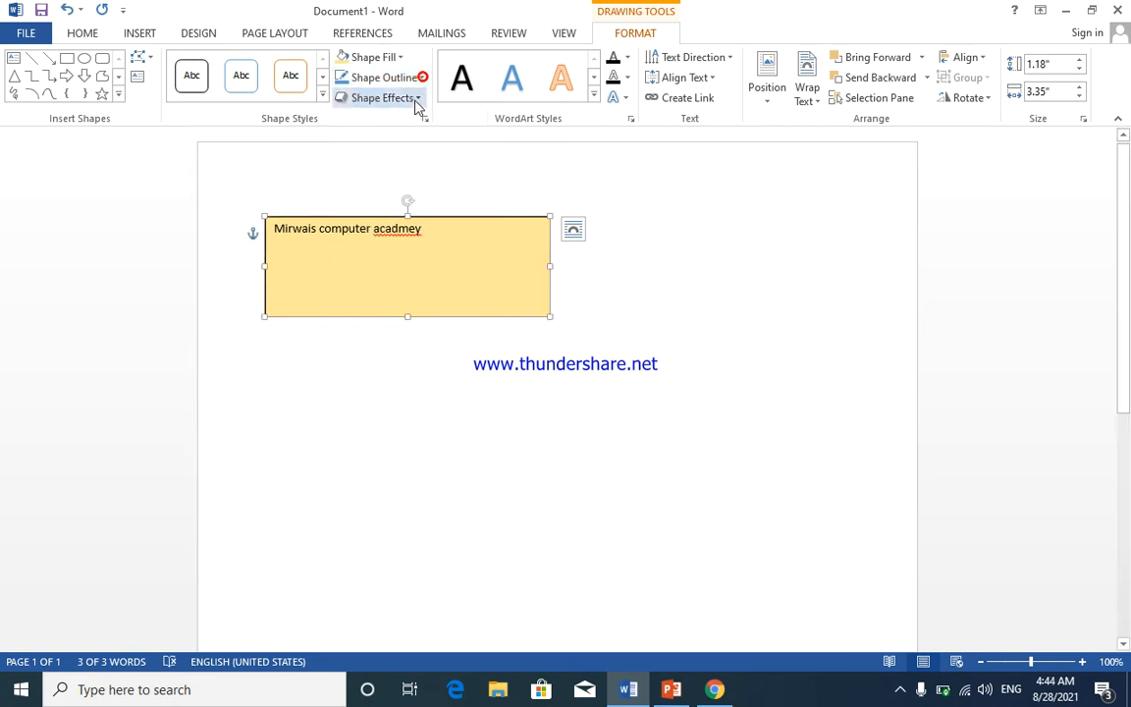
- Apply a WordArt style to the box's text, then delete the text box
triple_click(428, 231)
left_click(584, 95)
left_click(592, 95)
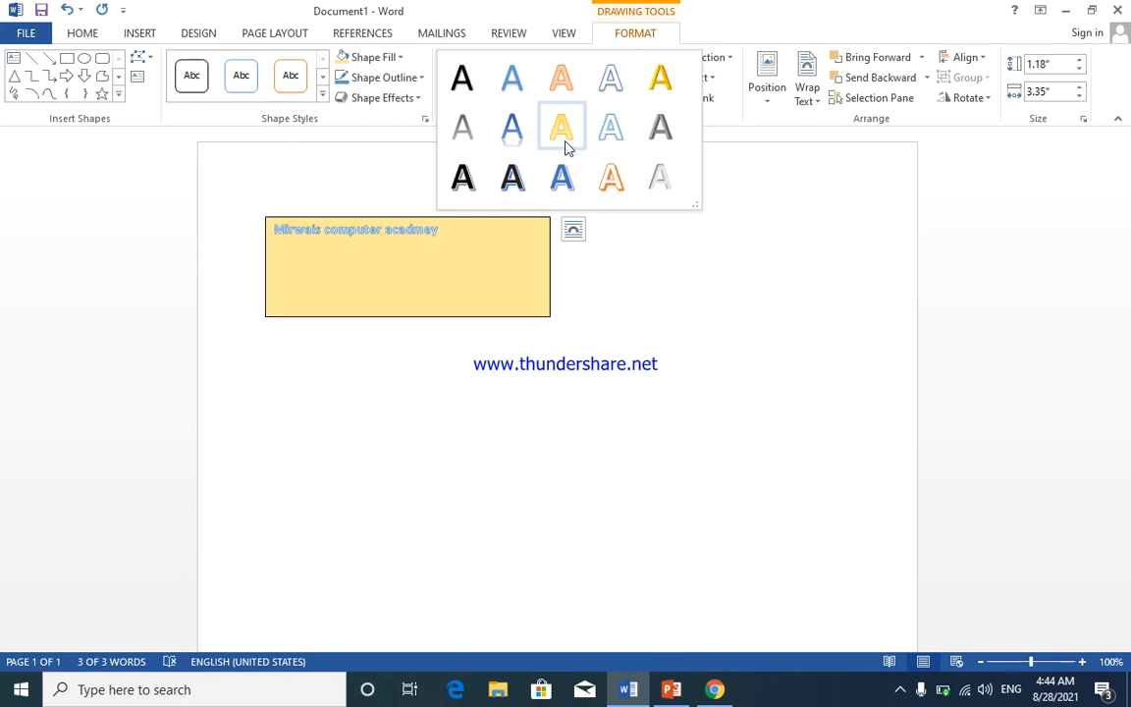
left_click(512, 177)
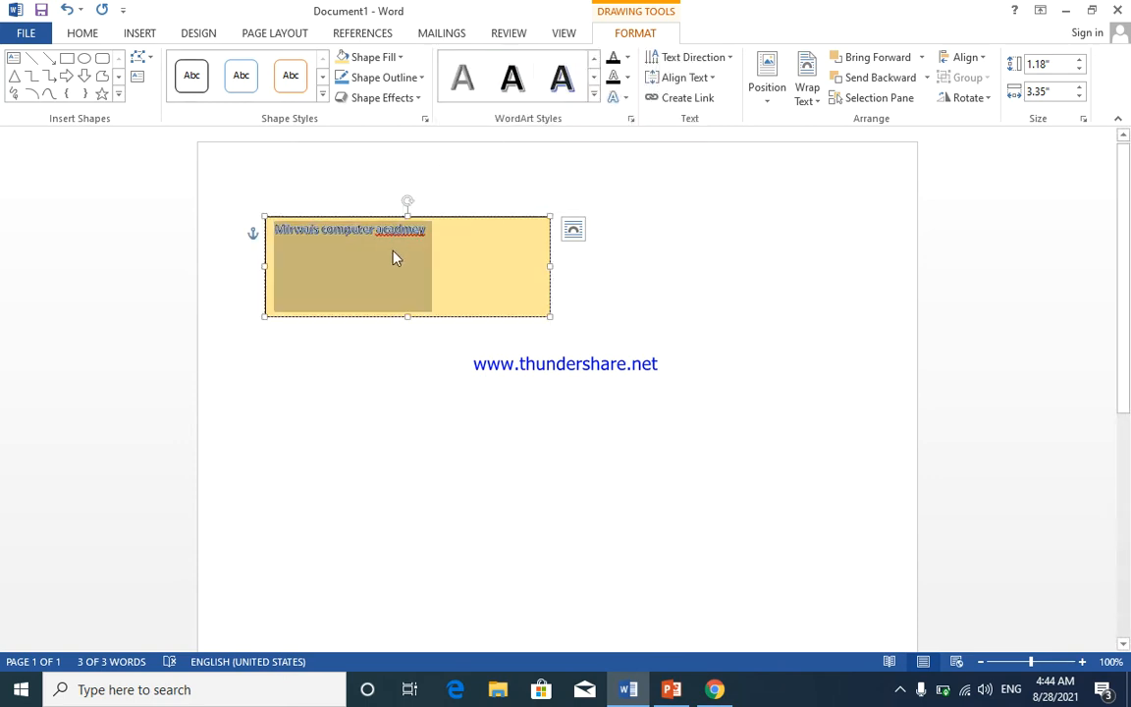
left_click(628, 59)
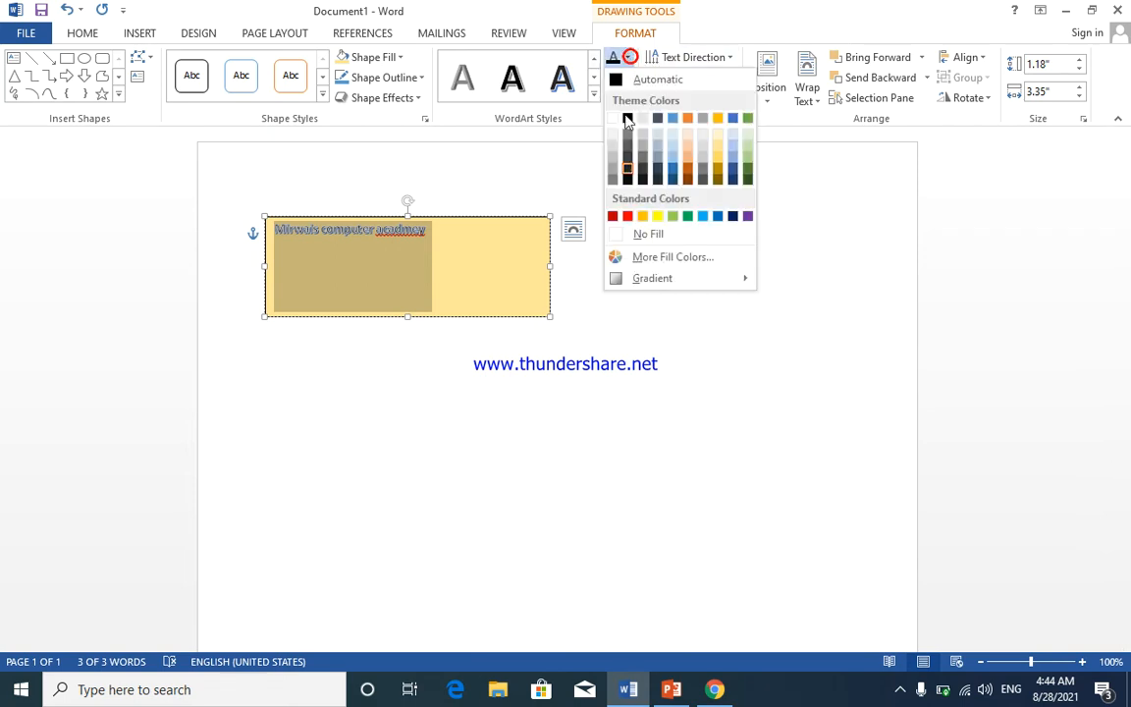
left_click(493, 362)
left_click(486, 218)
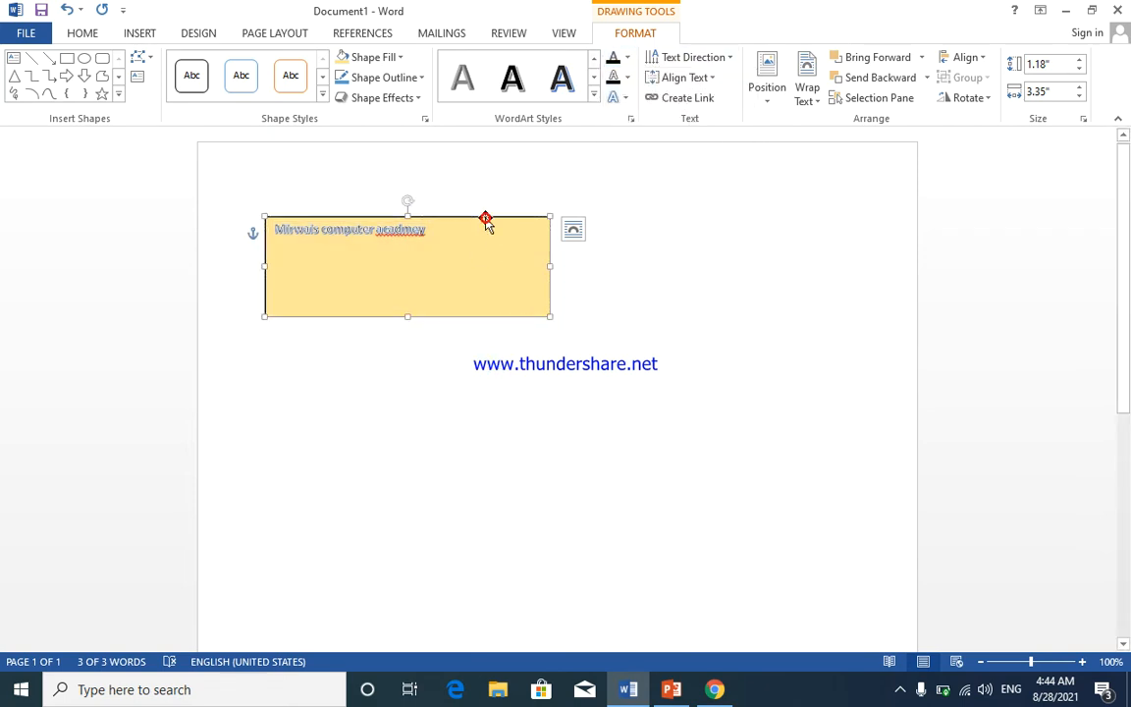
key("Delete")
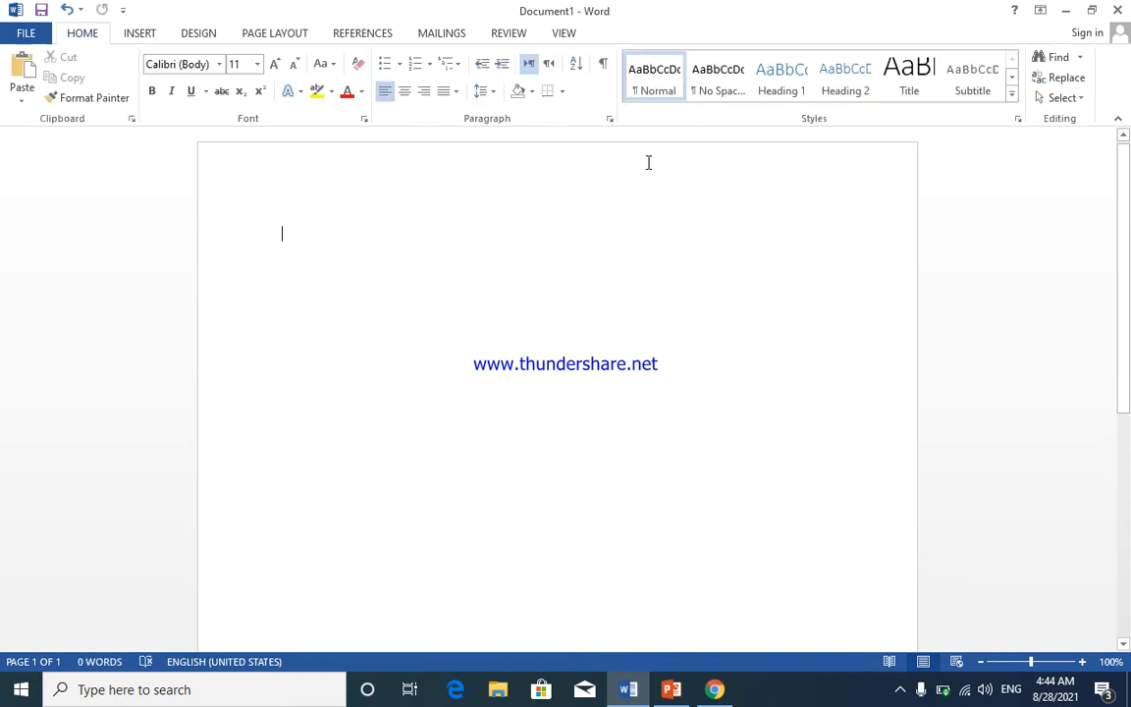
- Insert the Ma AutoText entry from Quick Parts, undo it, then show the Document Property list
left_click(148, 35)
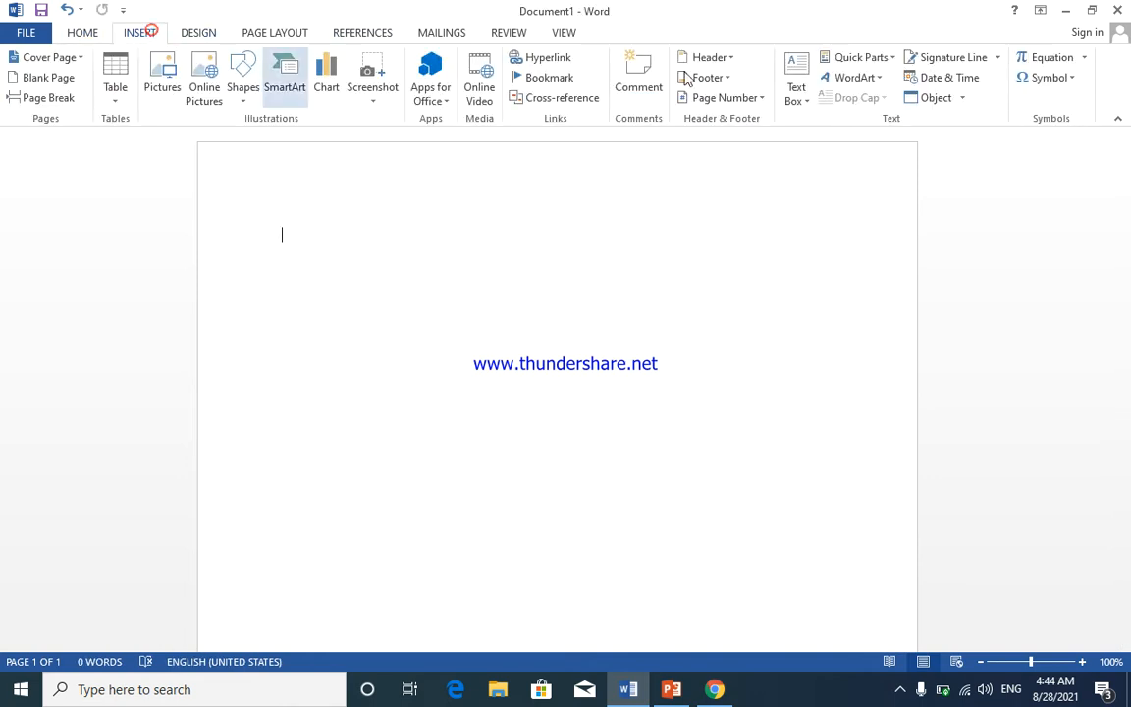
left_click(887, 57)
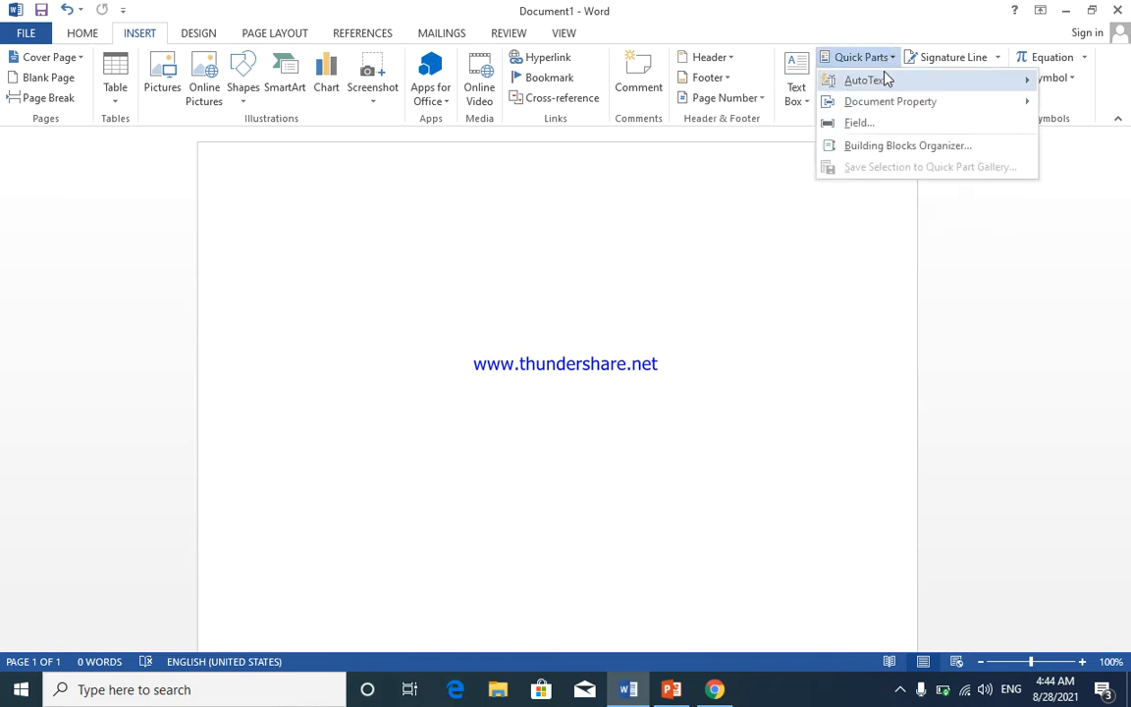
mouse_move(886, 79)
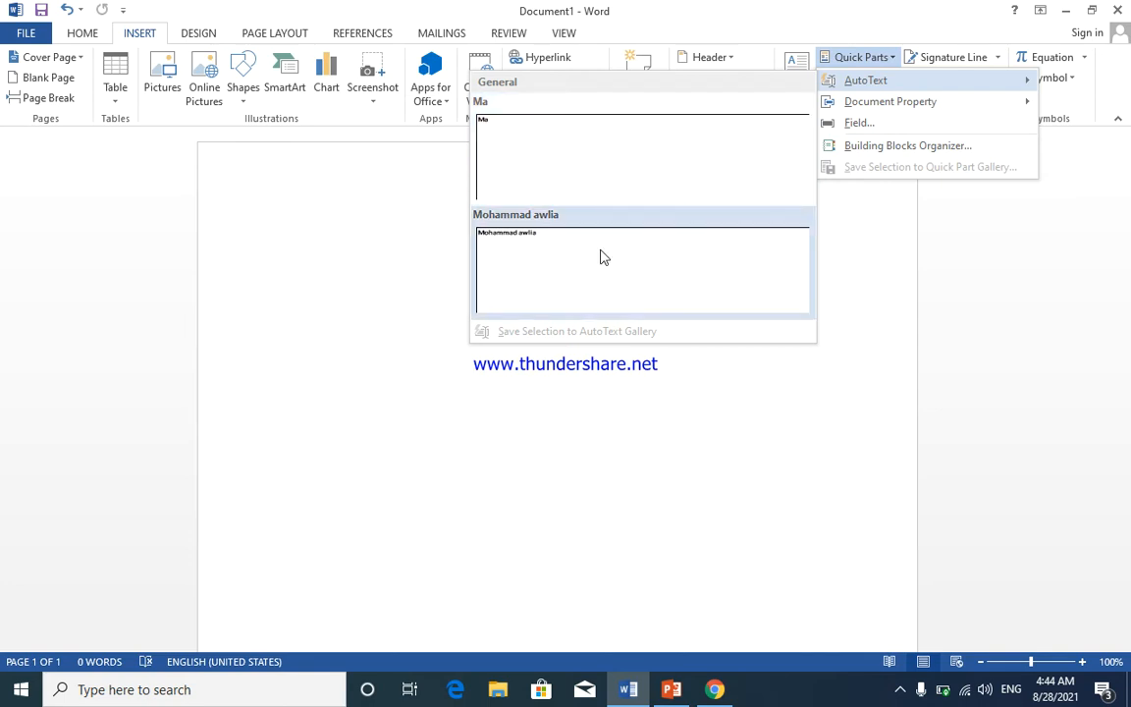
left_click(656, 154)
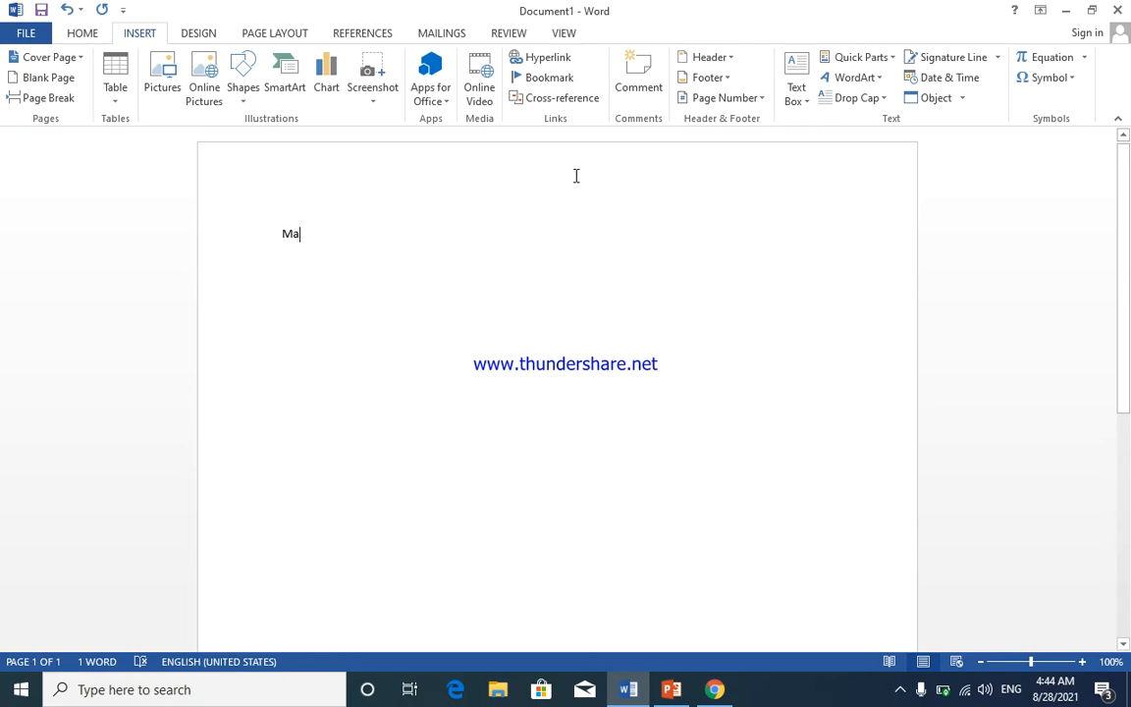
key("ctrl+z")
left_click(864, 57)
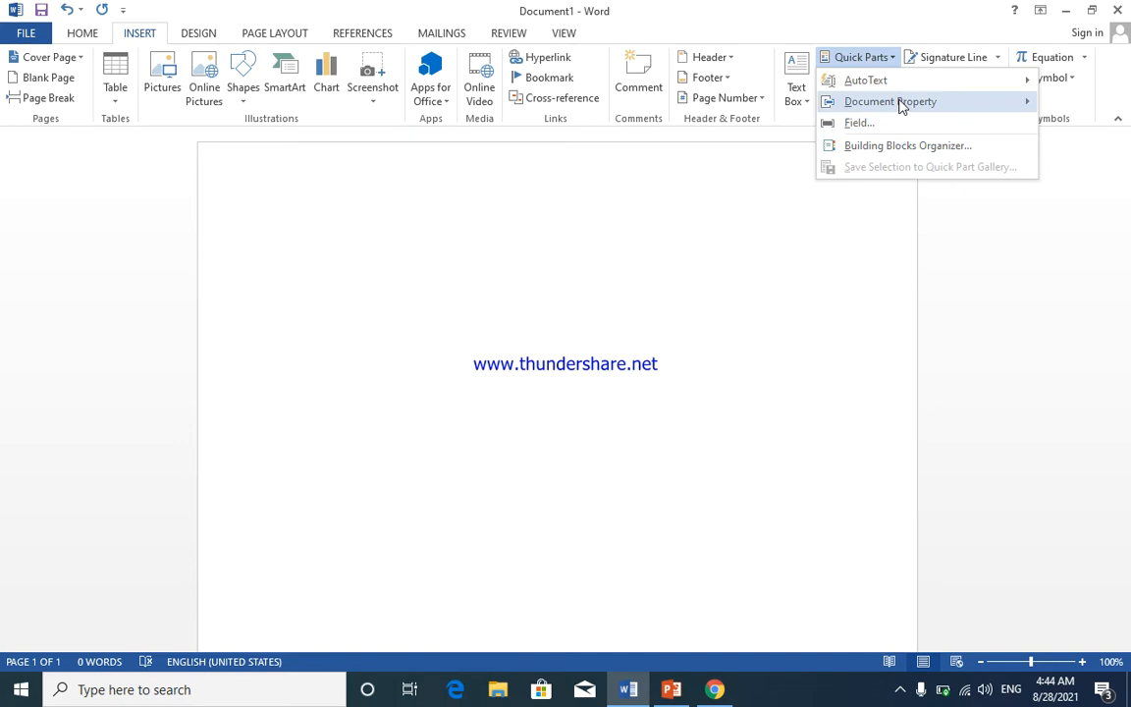
mouse_move(902, 107)
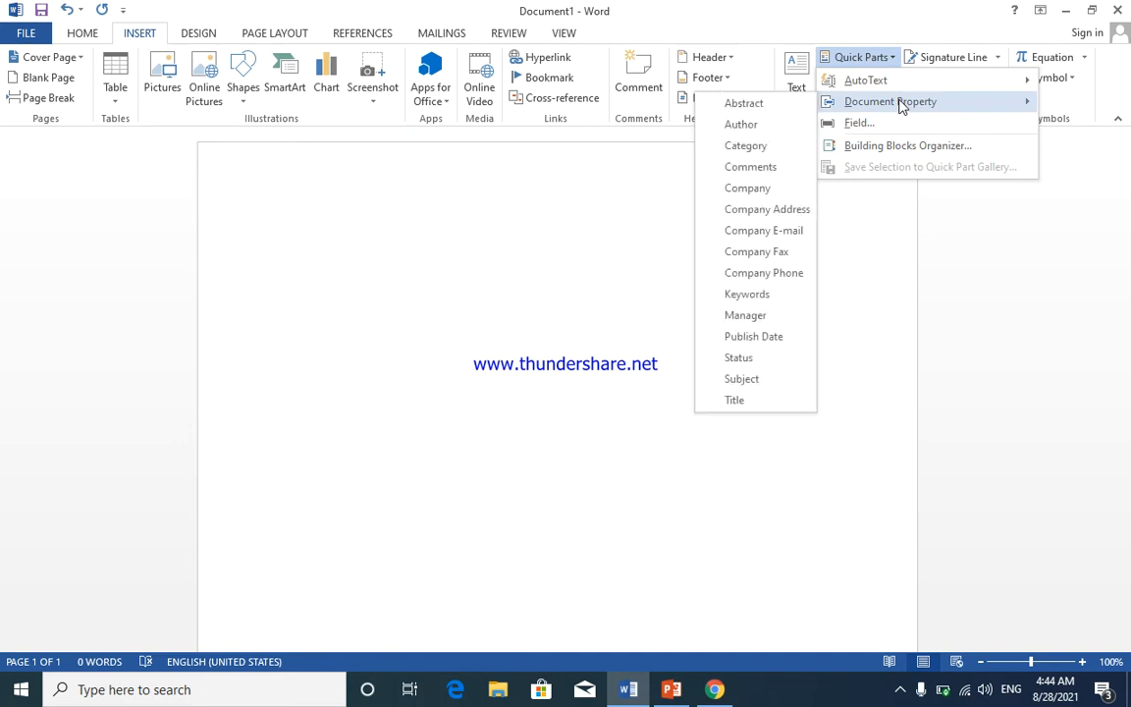
- Insert a Company property field and fill it with 'Mirwais computer academy'
left_click(770, 192)
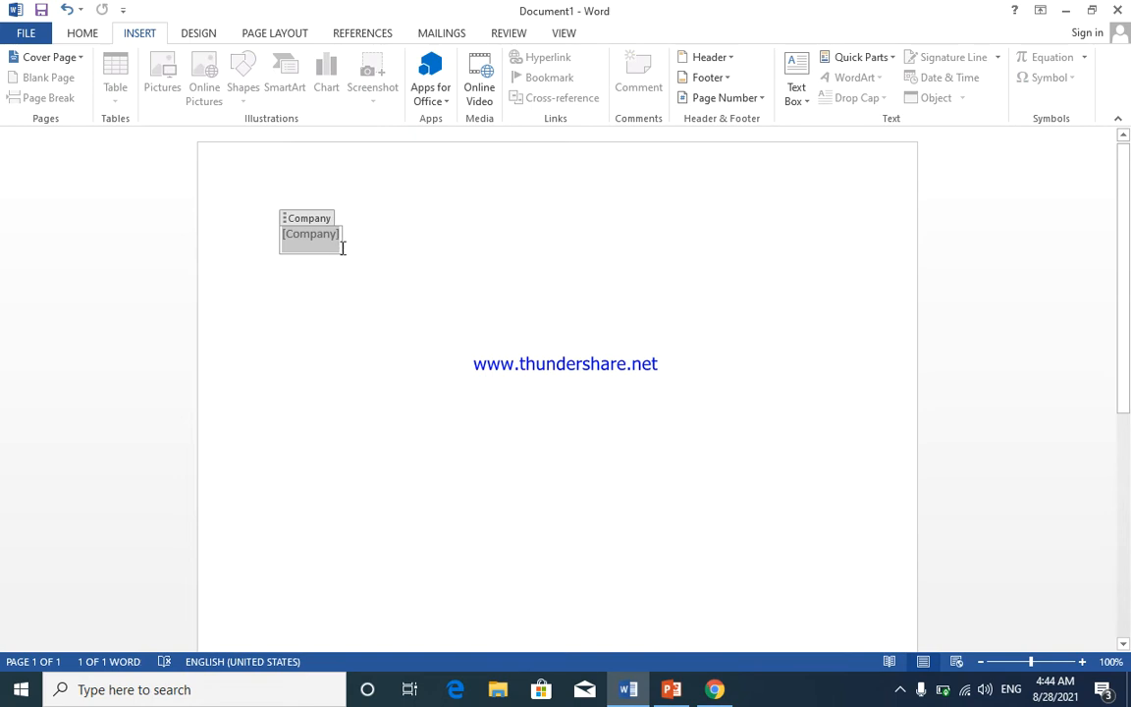
type("m")
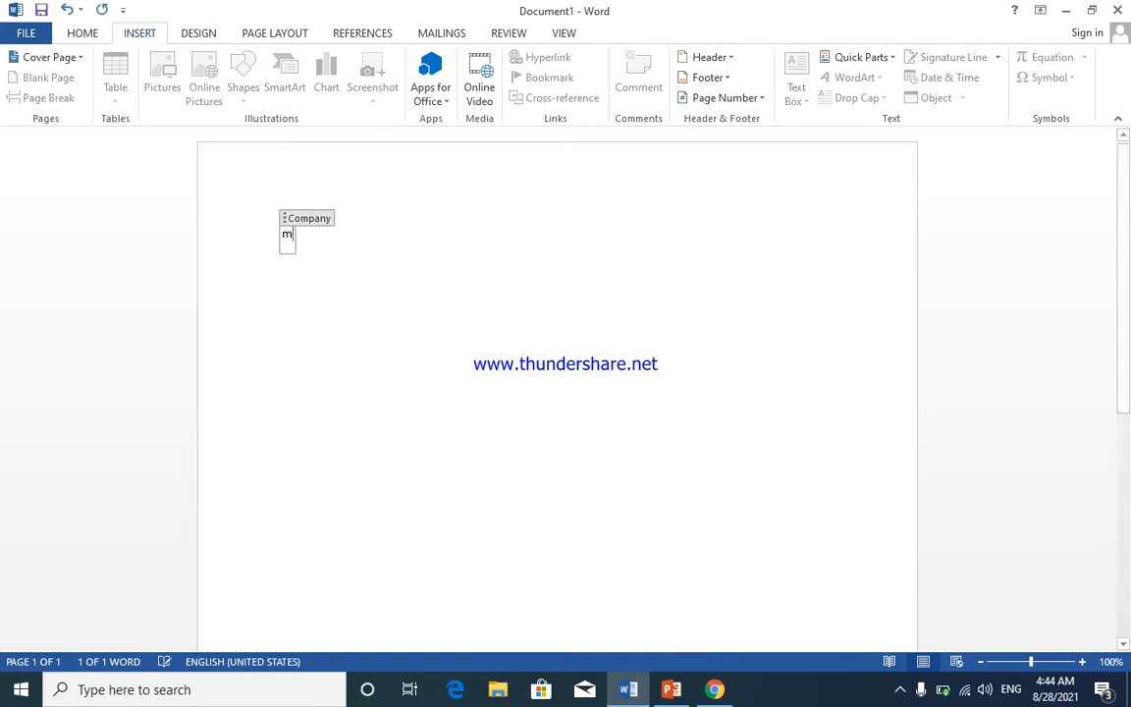
type("irwsaid")
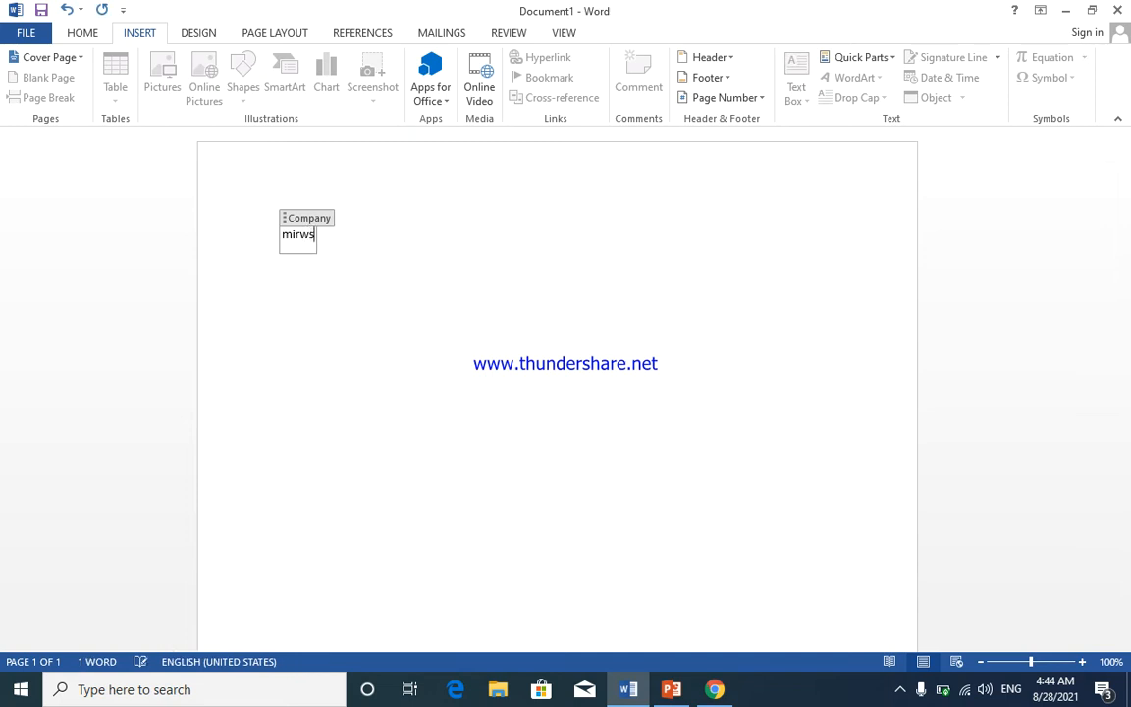
key("BackSpace")
type("s")
key("BackSpace")
key("BackSpace")
key("BackSpace")
type("wsi")
key("Return")
type("computer academy")
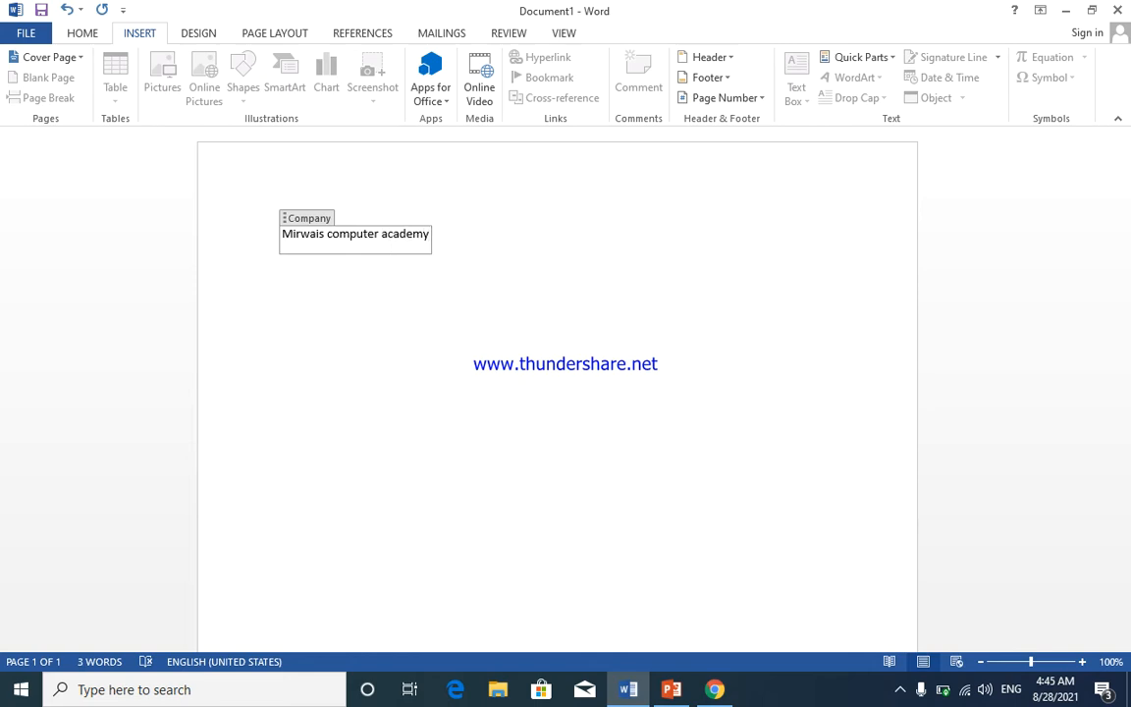
- Clear the company text and remove the Company field from the page
left_click(332, 227)
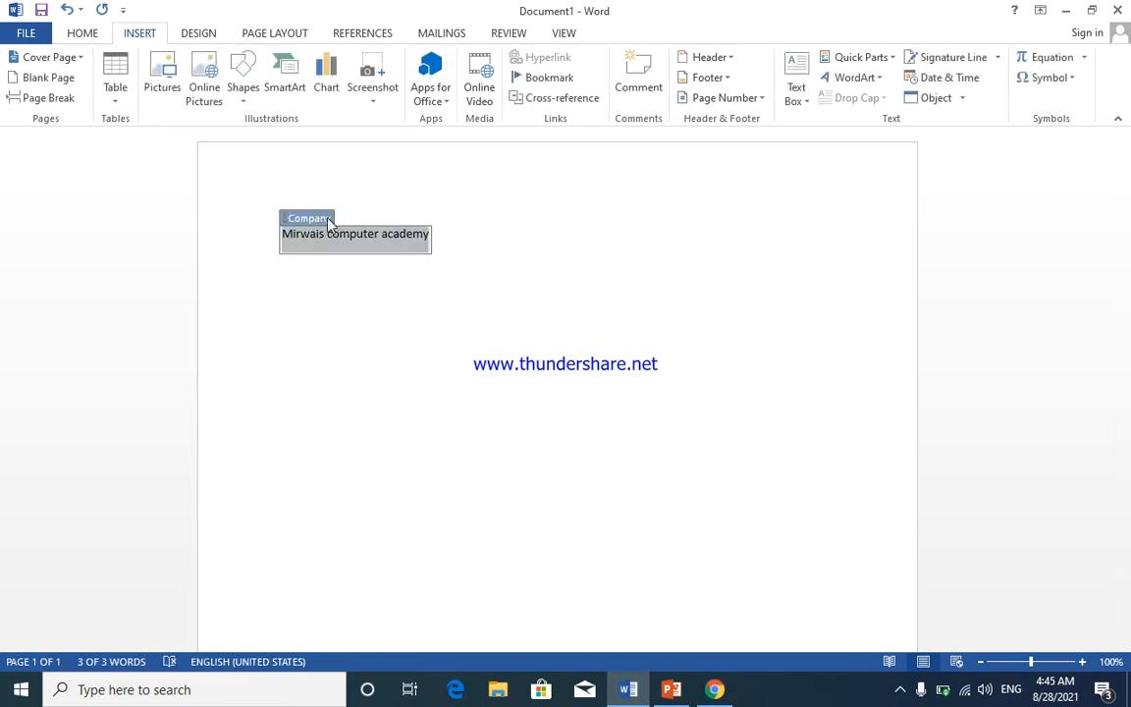
left_click(818, 187)
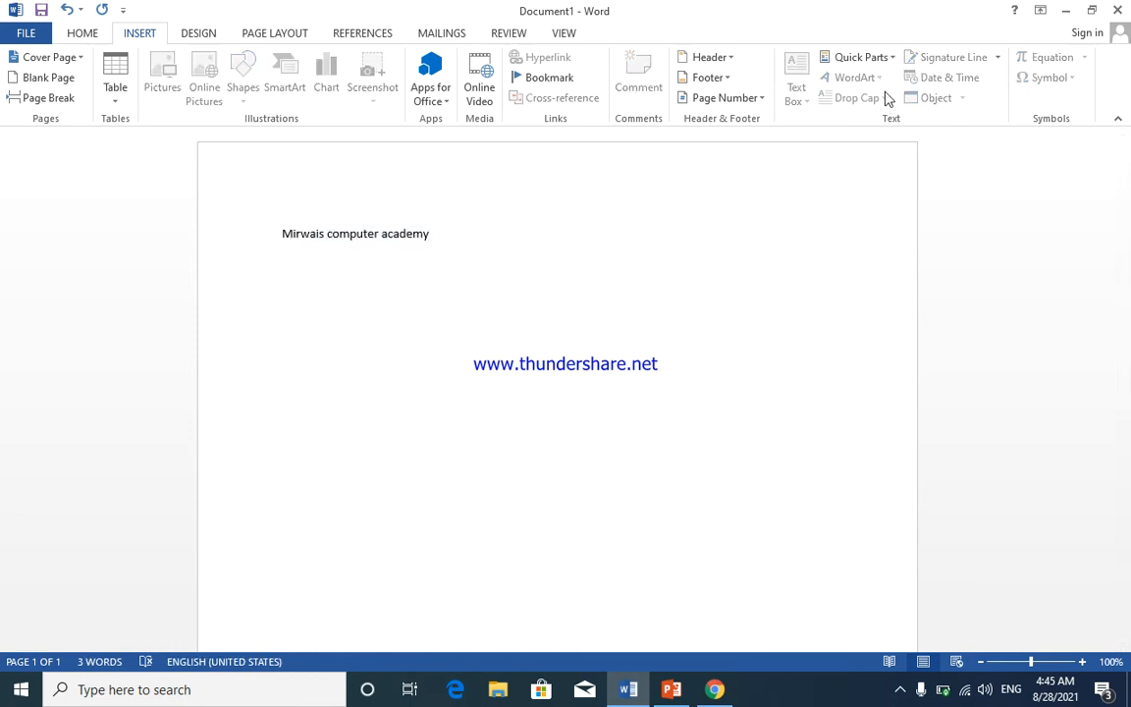
left_click(561, 280)
left_click_drag(462, 235, 260, 222)
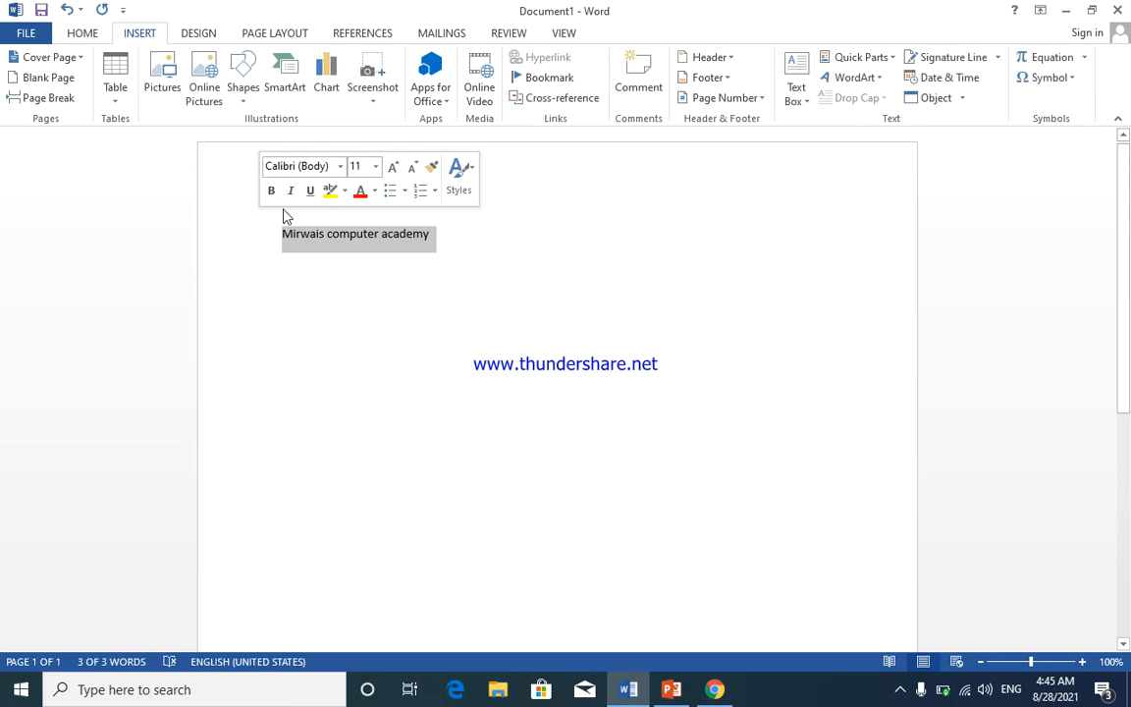
key("BackSpace")
left_click(366, 237)
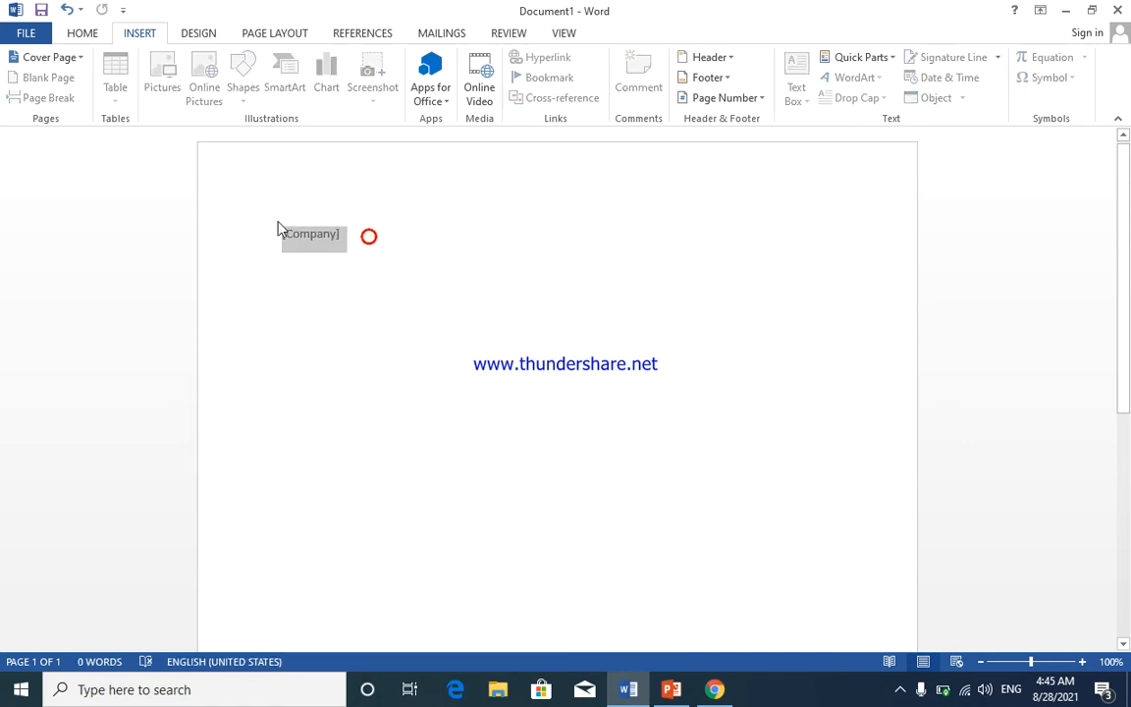
key("BackSpace")
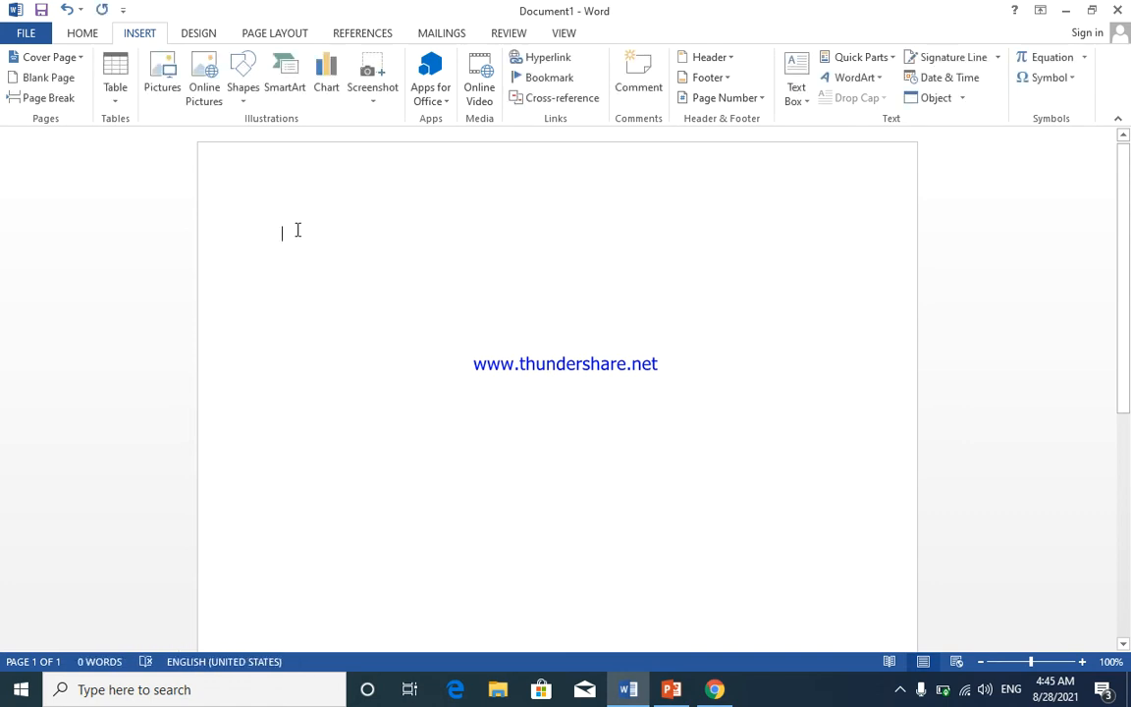
- Insert light-blue outline WordArt, type a person's name in it, and select the name
left_click(873, 77)
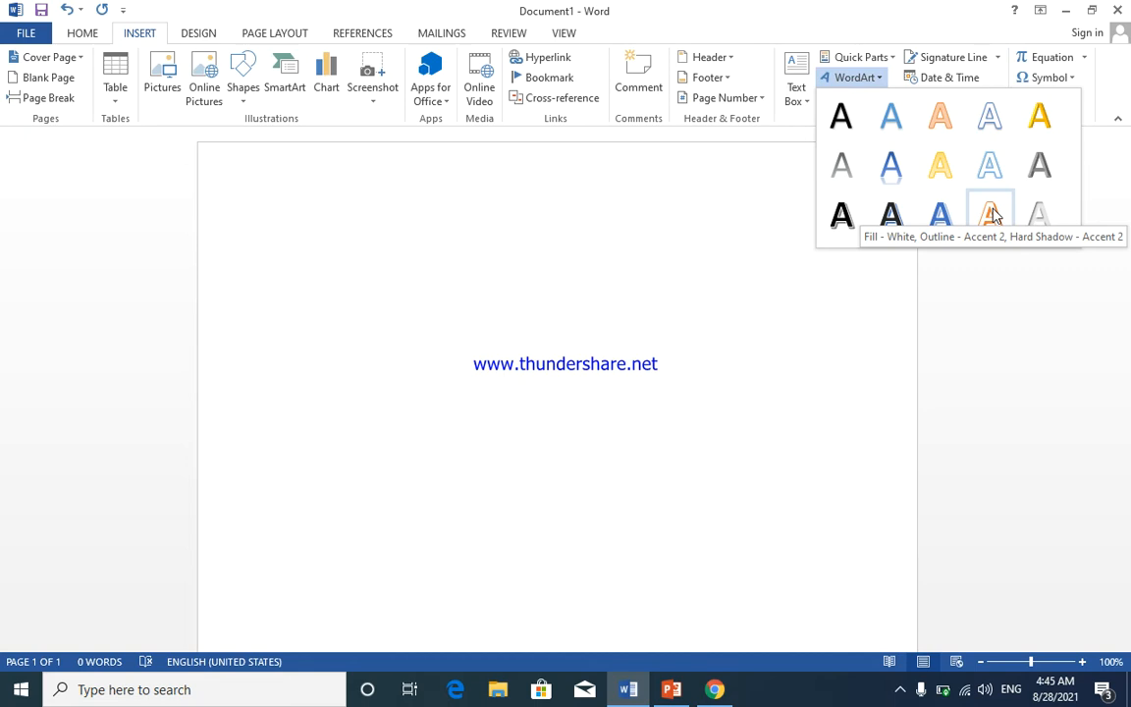
left_click(987, 167)
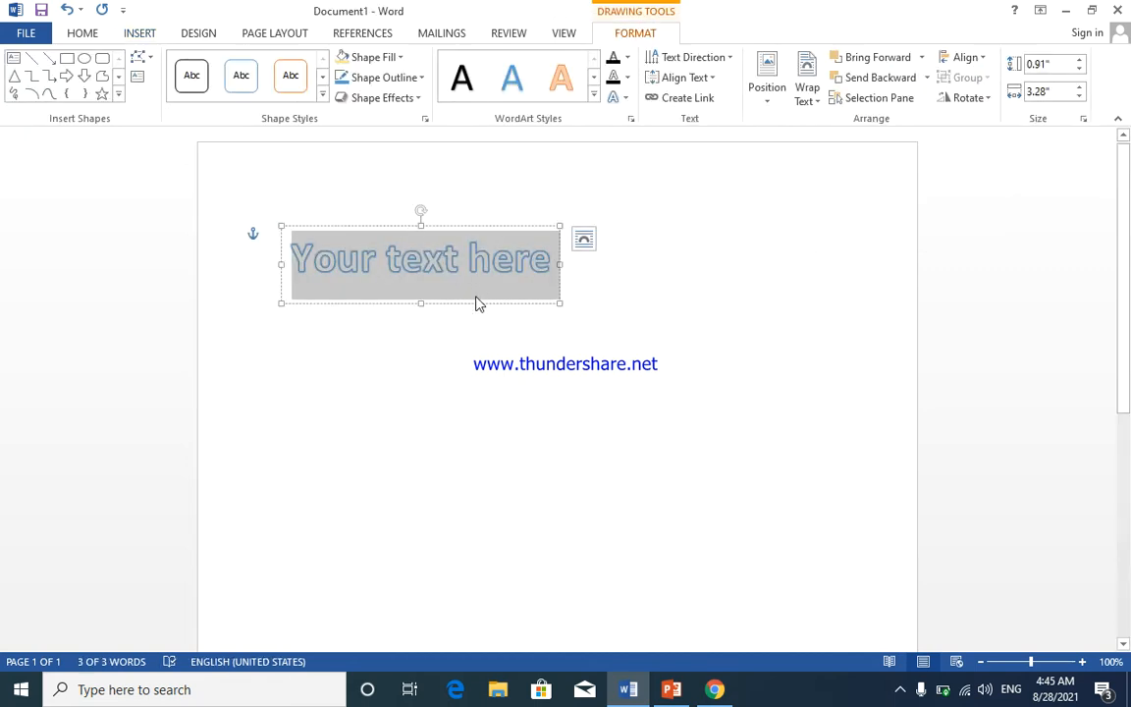
type("Siafullah")
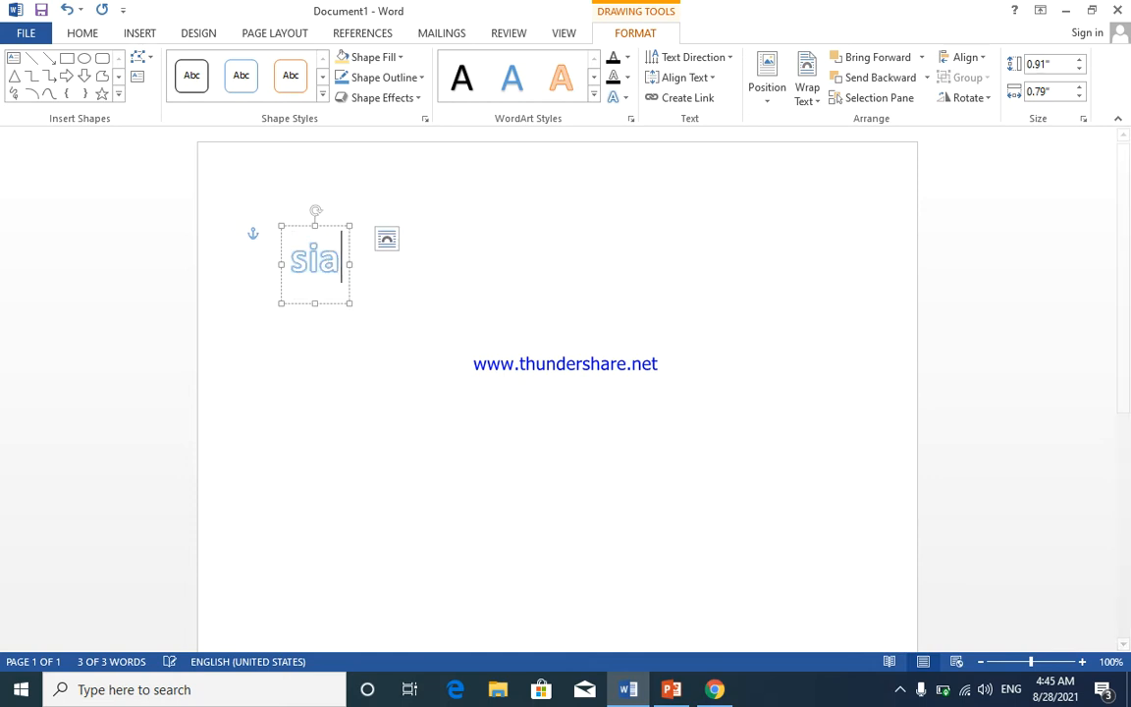
key("Return")
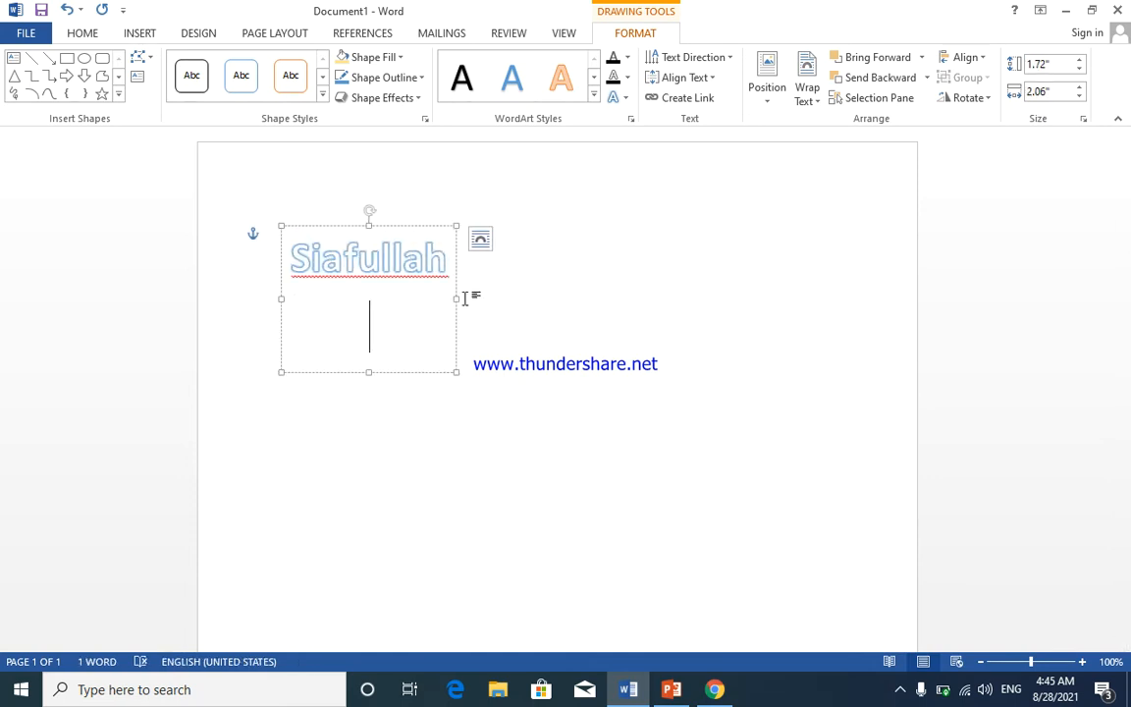
left_click_drag(448, 272, 275, 208)
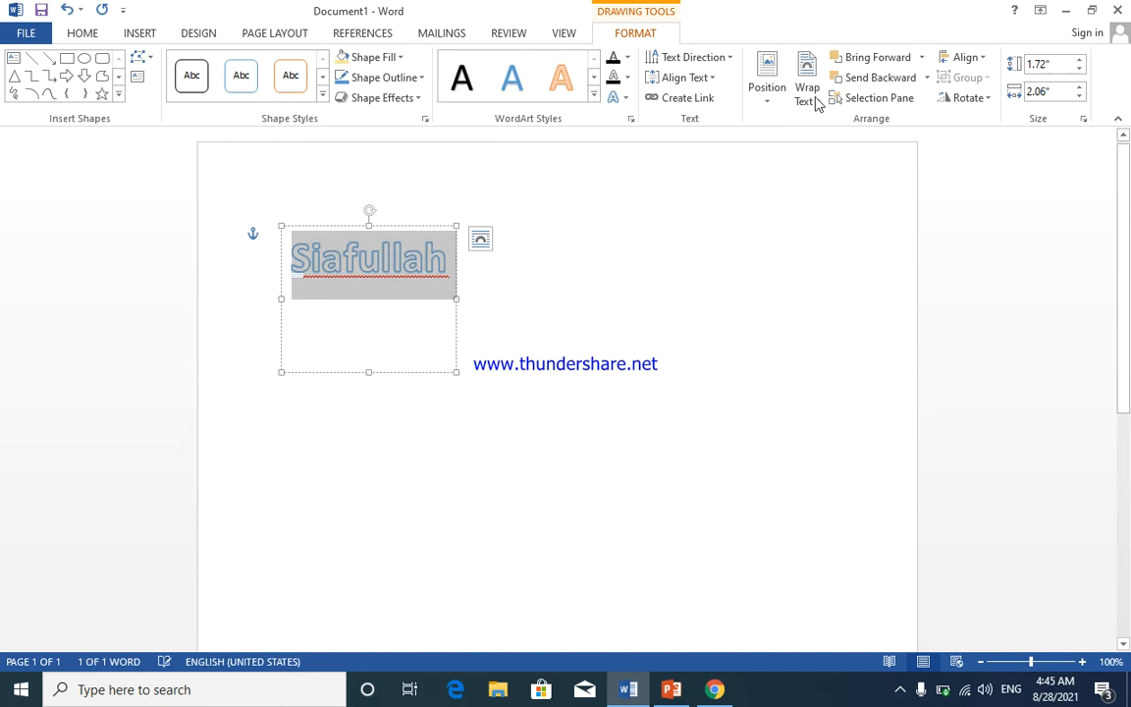
- Fill the WordArt name text with gold and give it a dark outline
left_click(629, 59)
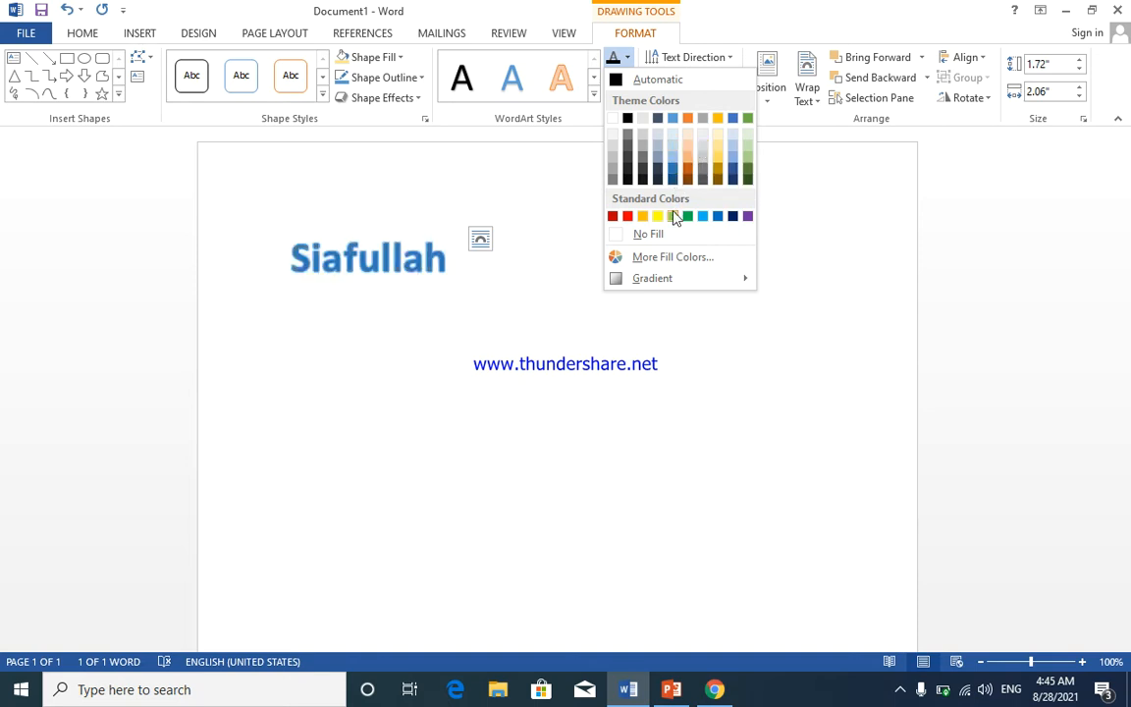
left_click(642, 216)
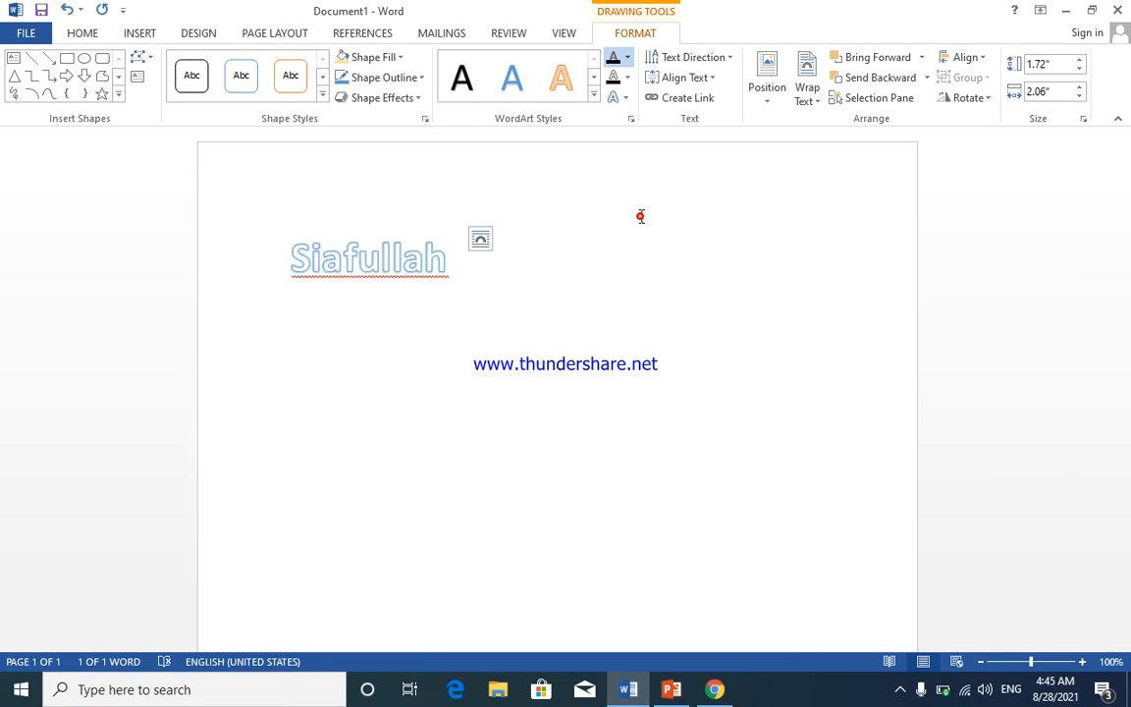
left_click(628, 82)
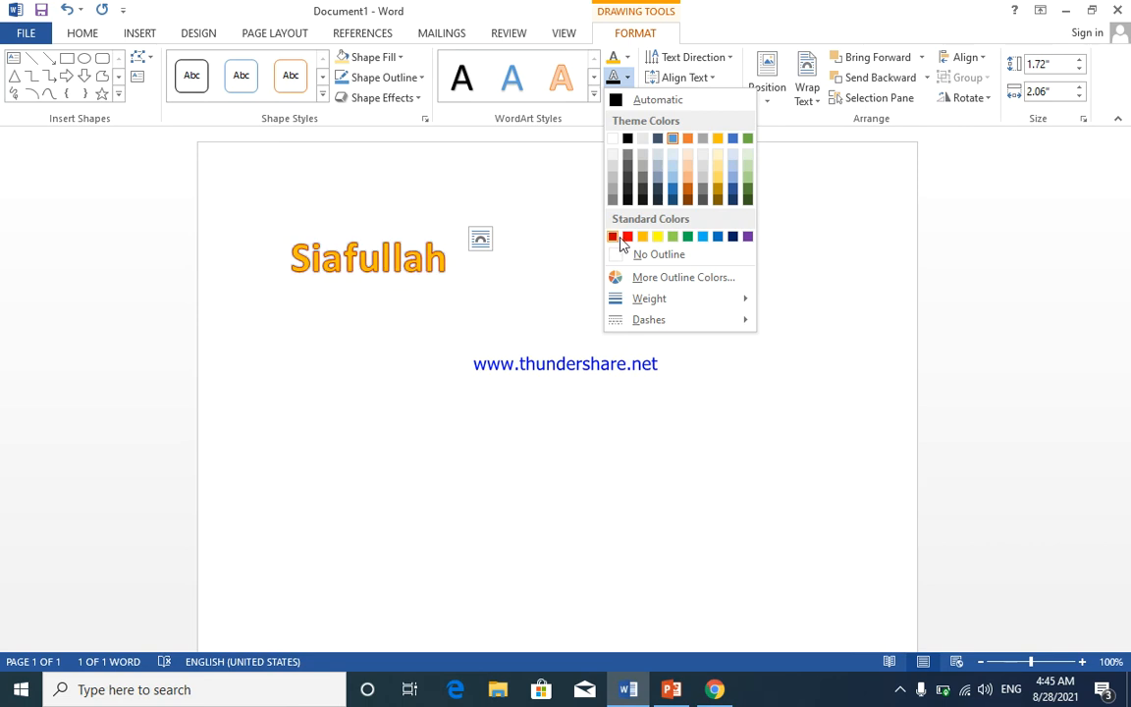
left_click(629, 152)
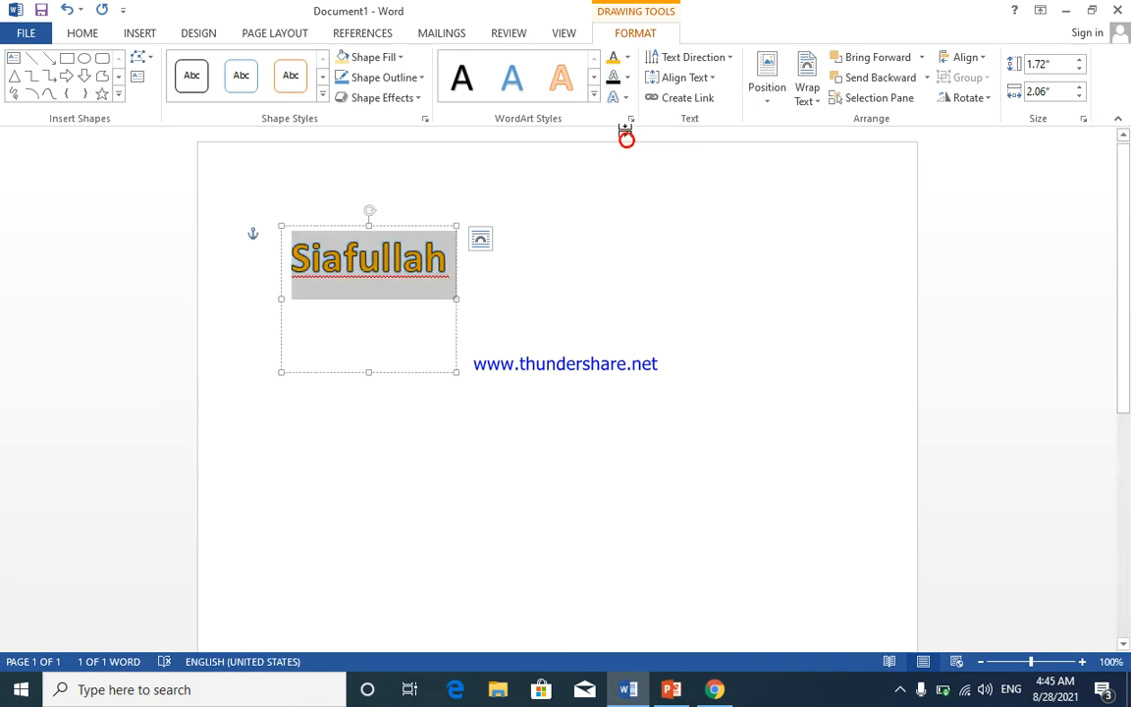
- Browse the text effects, then set the text outline weight to 1½ pt
left_click(628, 99)
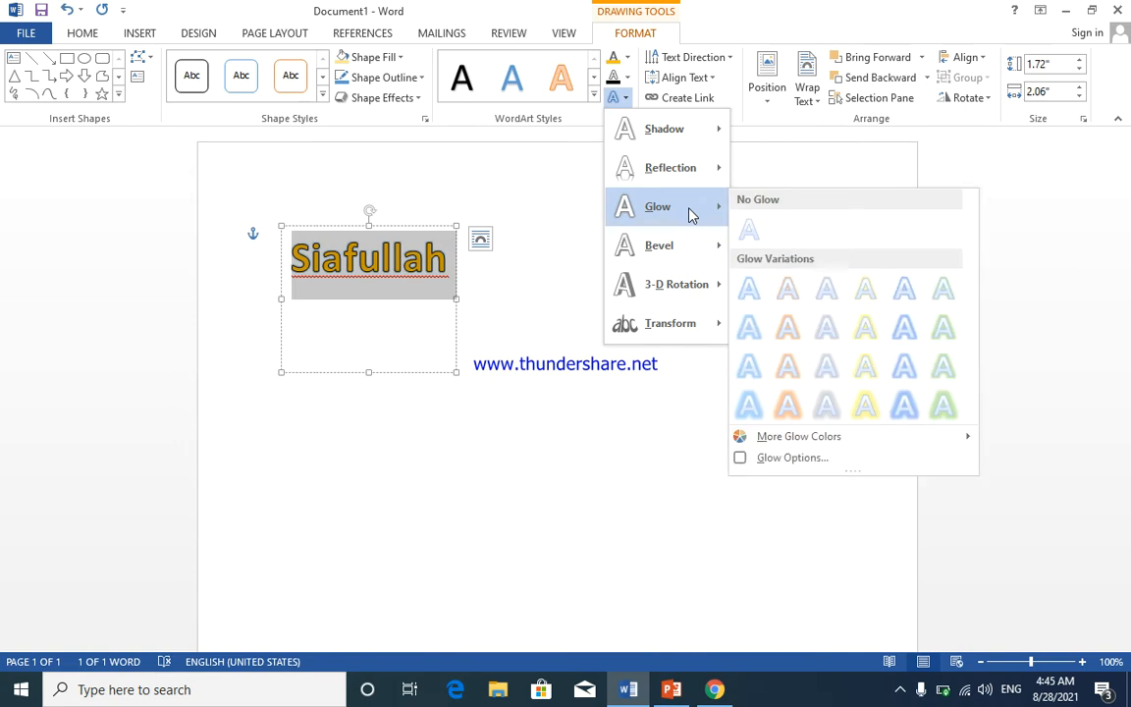
mouse_move(691, 263)
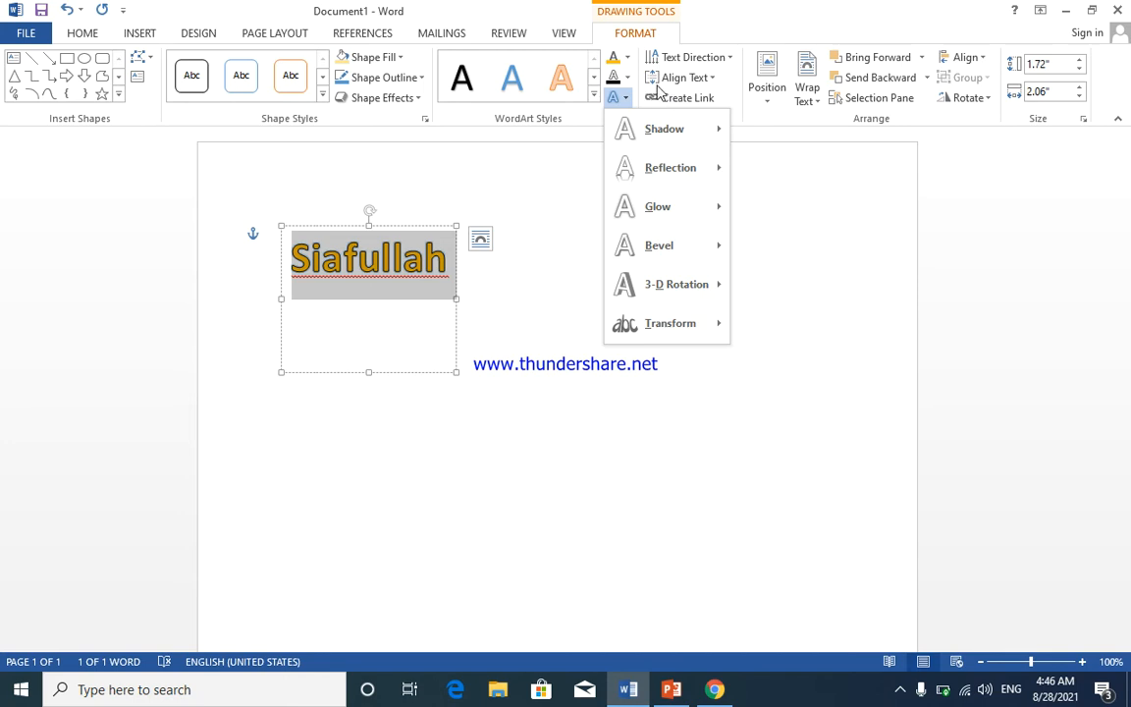
left_click(625, 79)
left_click(628, 77)
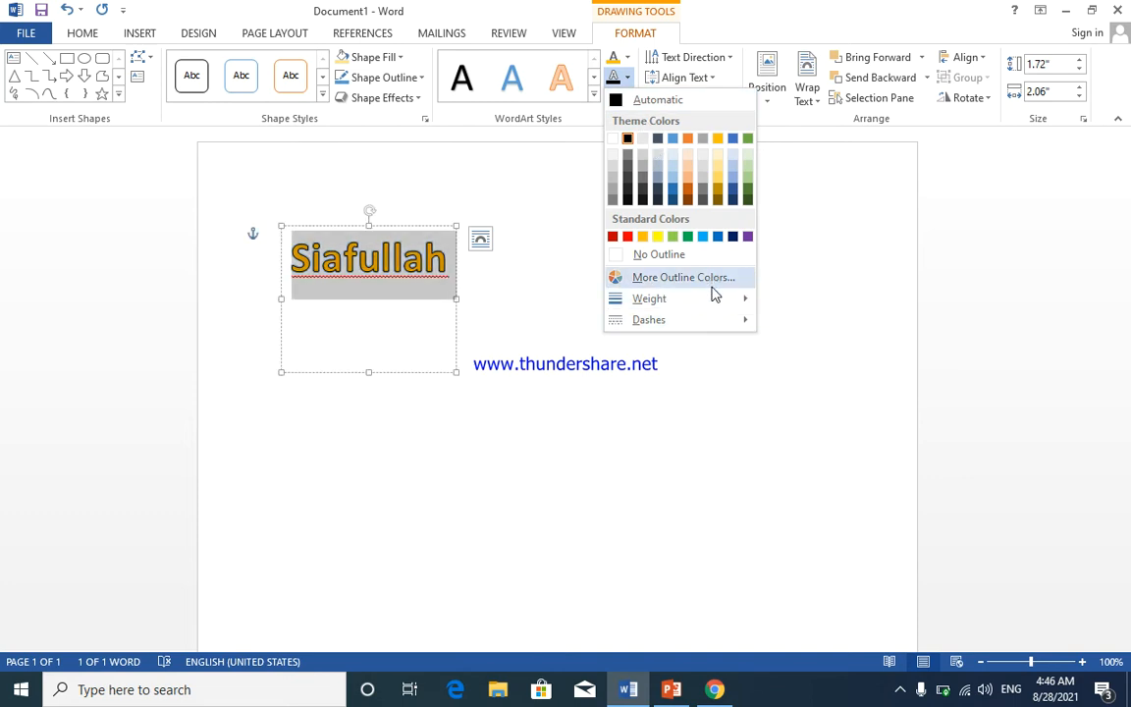
mouse_move(715, 299)
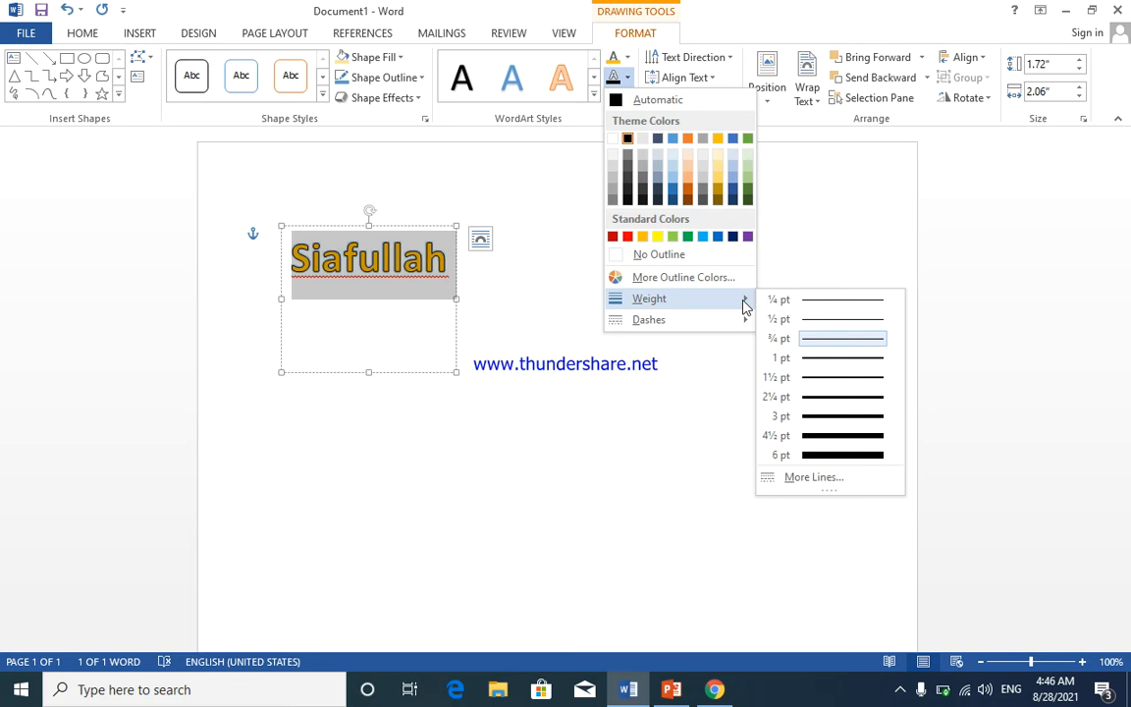
left_click(838, 417)
left_click(841, 382)
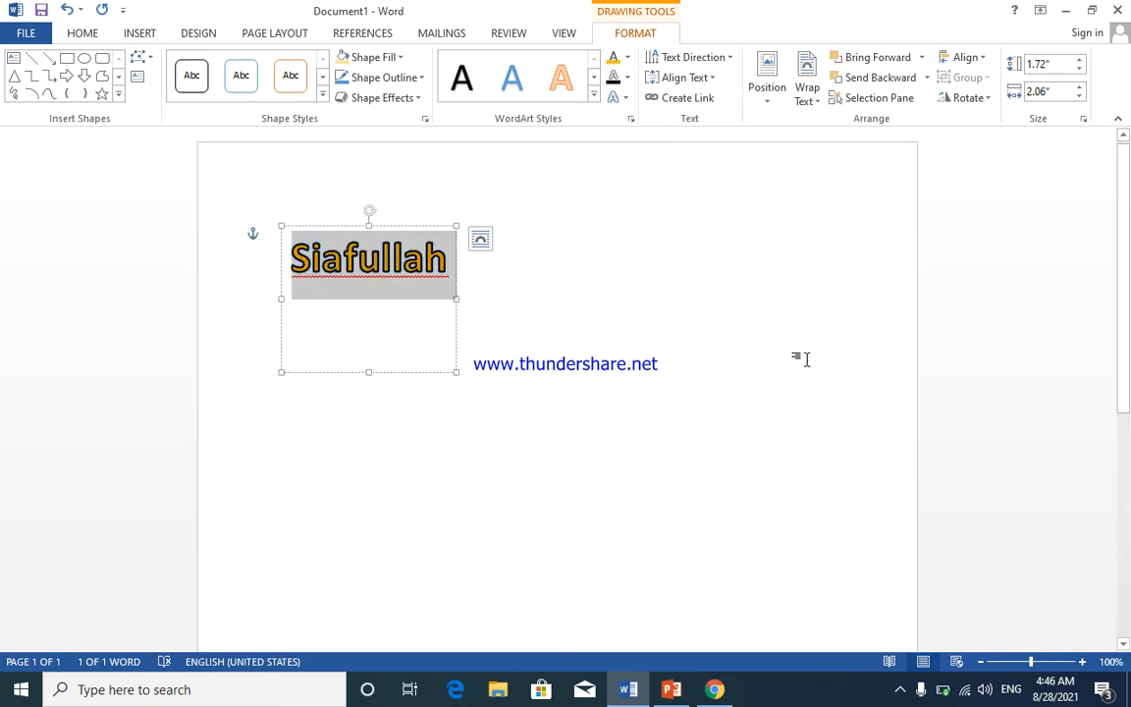
- Review the text outline and fill colour options without changing them
left_click(626, 77)
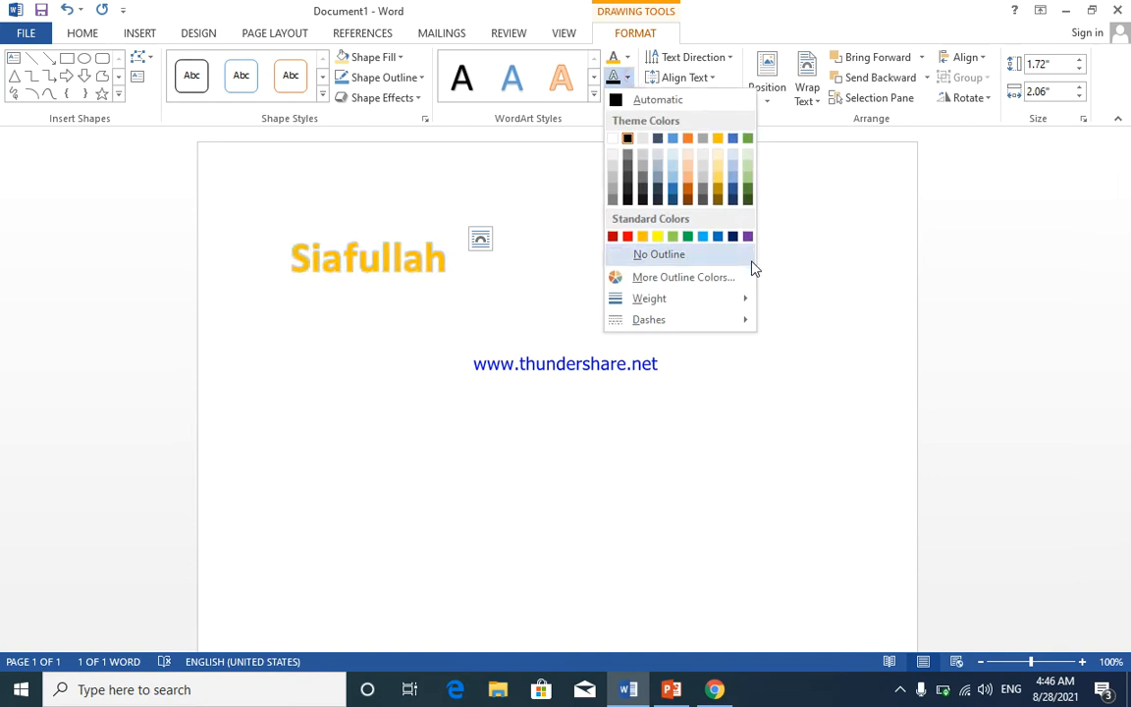
mouse_move(738, 321)
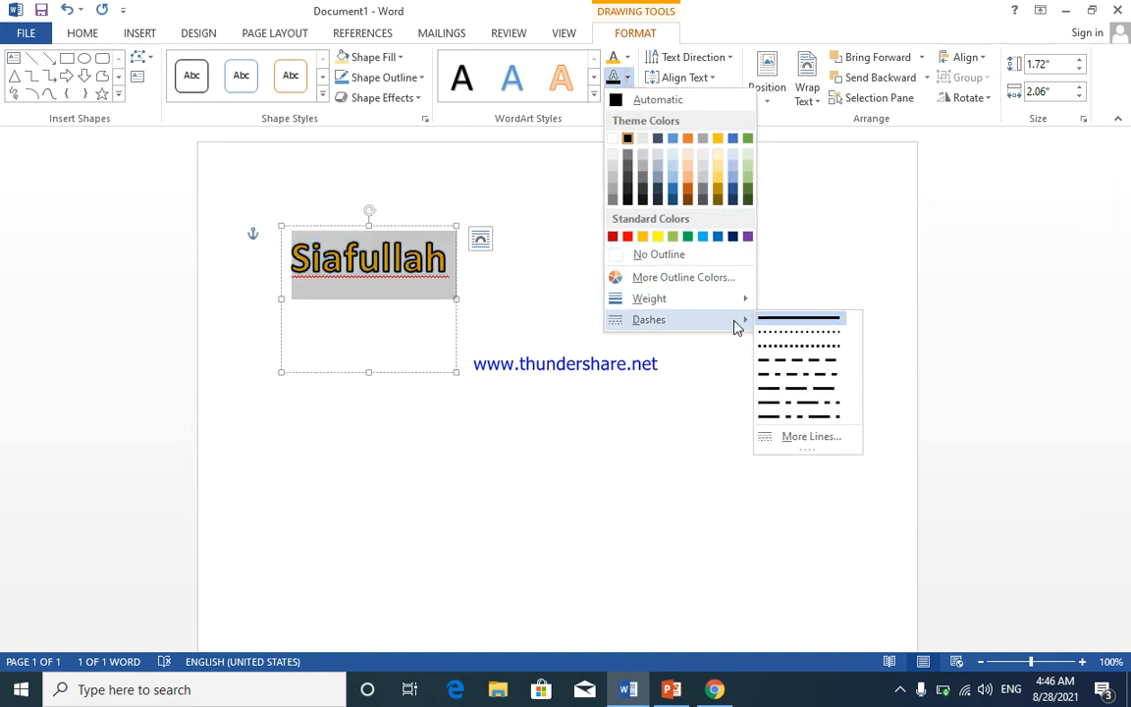
left_click(629, 138)
left_click(627, 57)
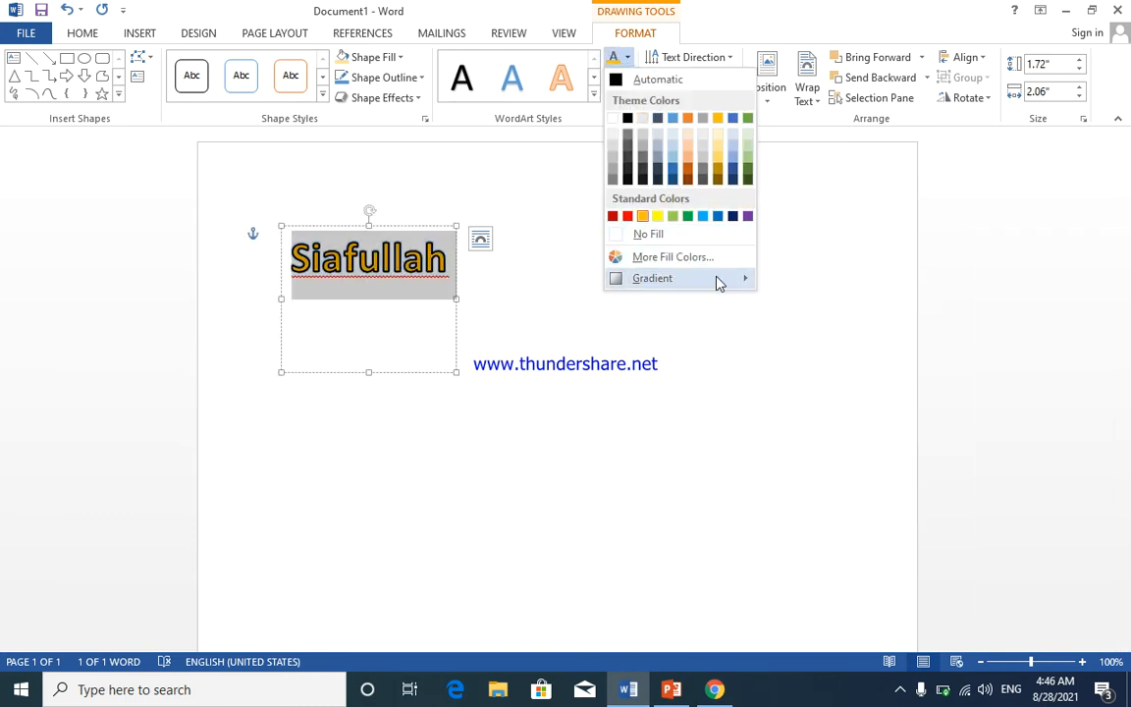
mouse_move(720, 282)
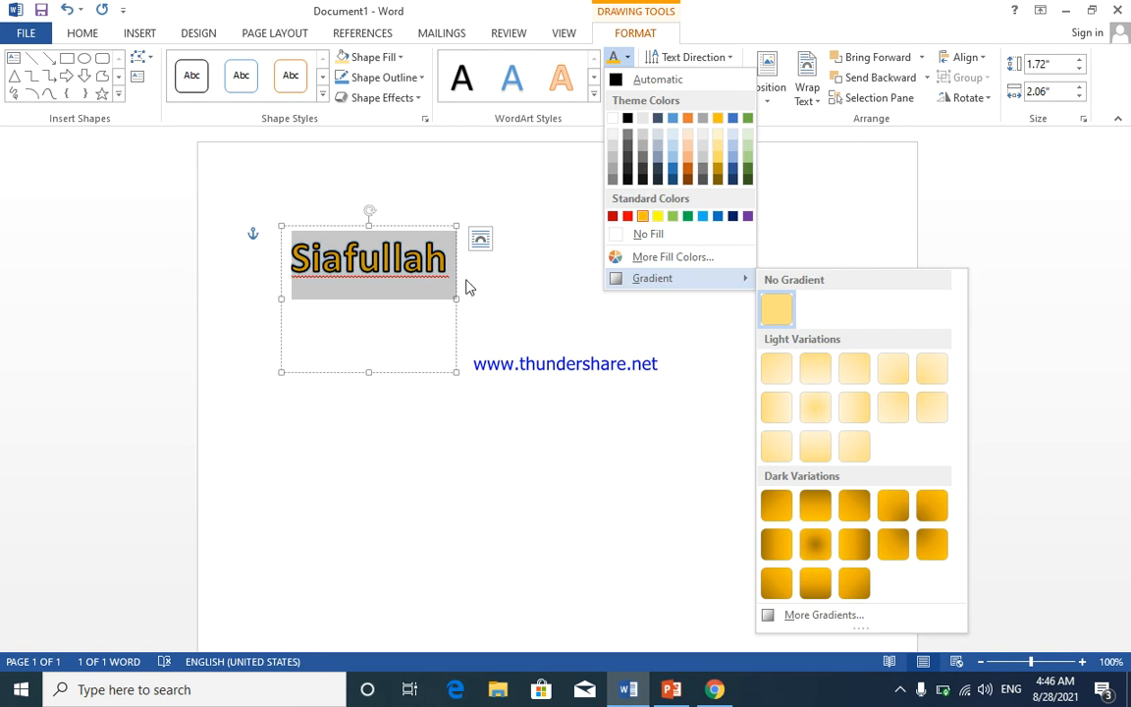
left_click(385, 169)
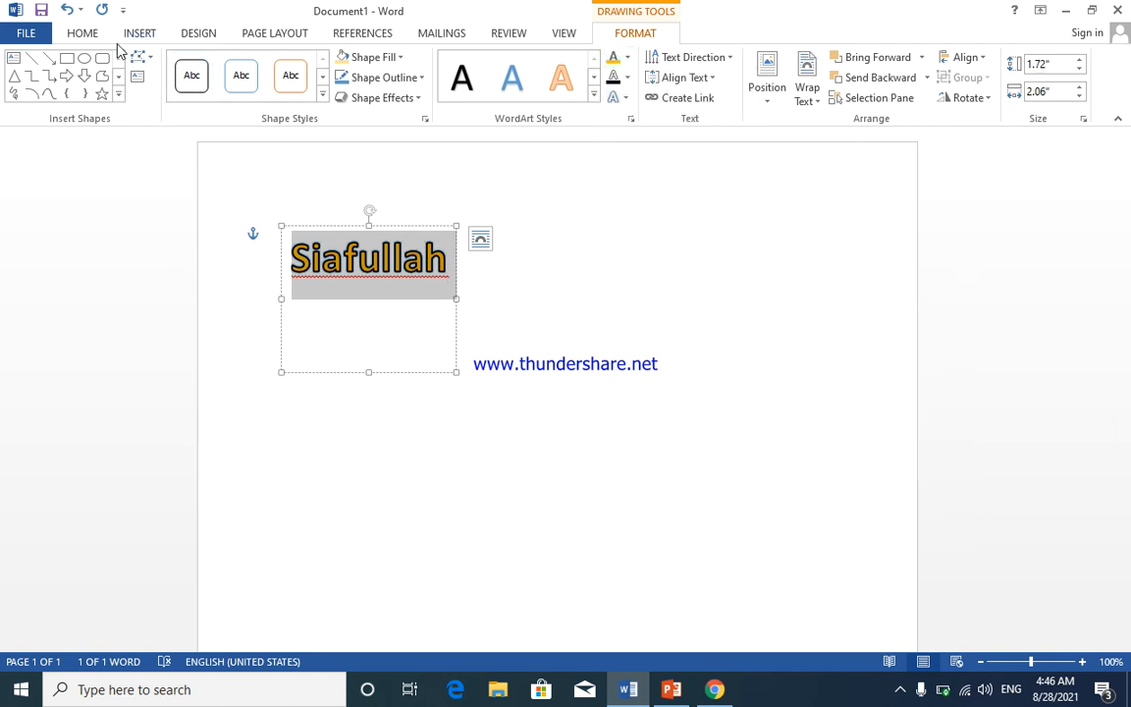
left_click(85, 35)
- Enlarge the WordArt name to 90 pt and give its letters a gradient fill
left_click(275, 65)
left_click(275, 65)
left_click(275, 65)
left_click(275, 64)
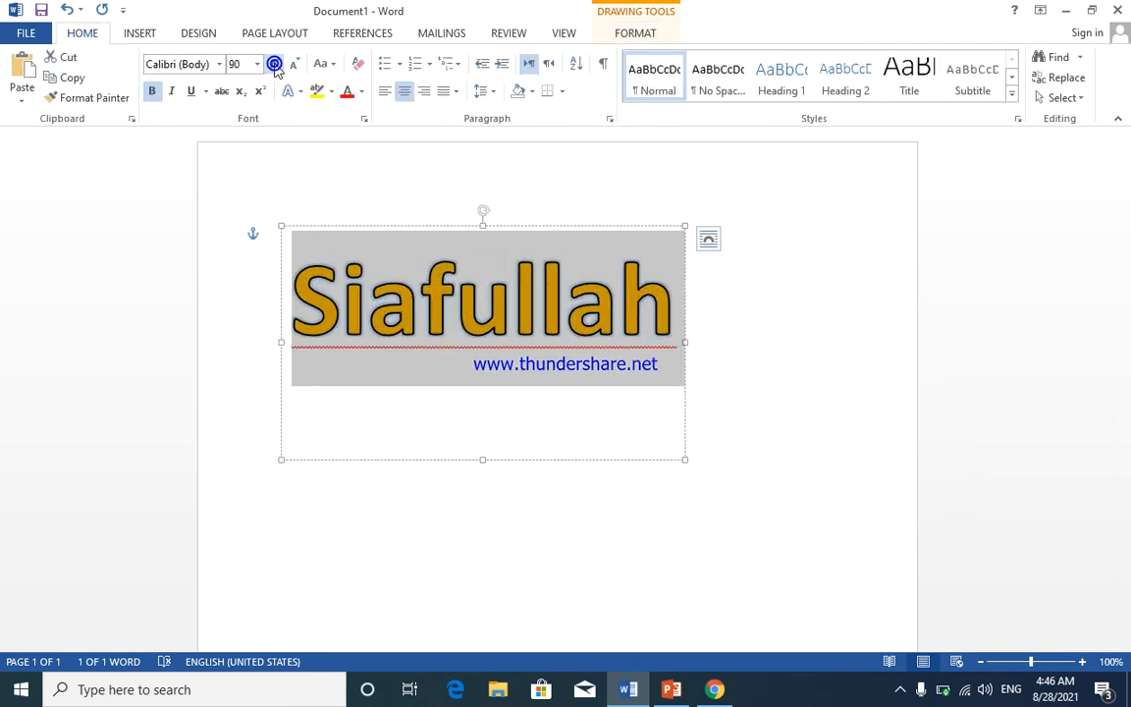
left_click(616, 36)
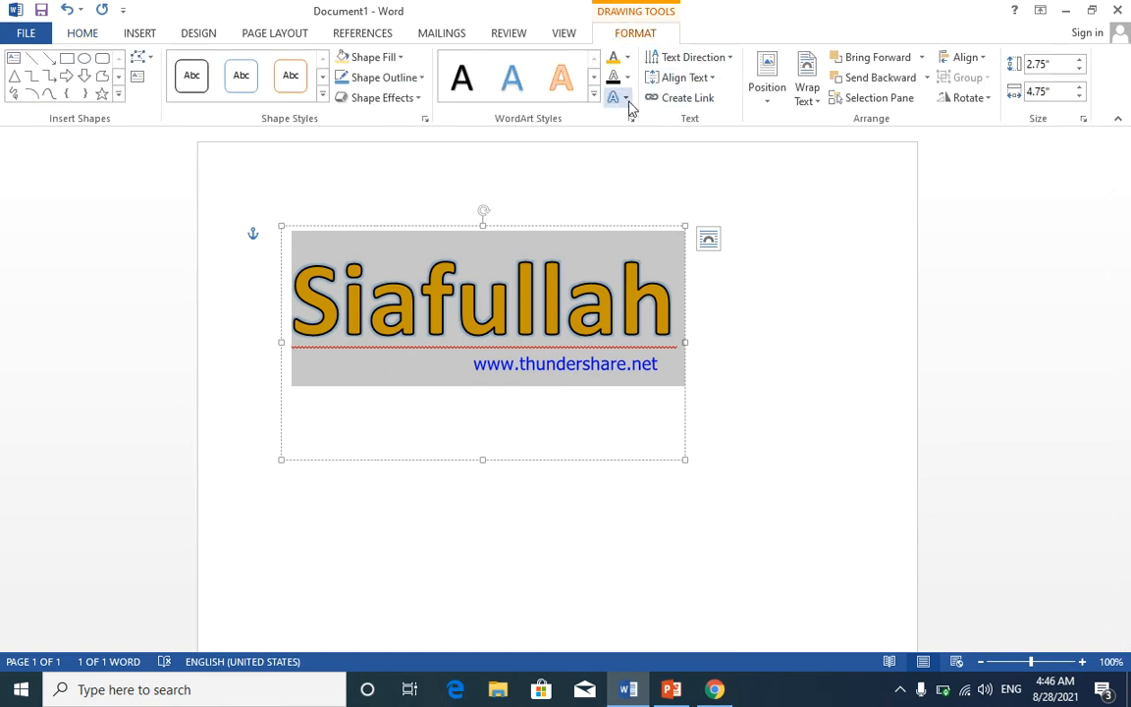
left_click(627, 58)
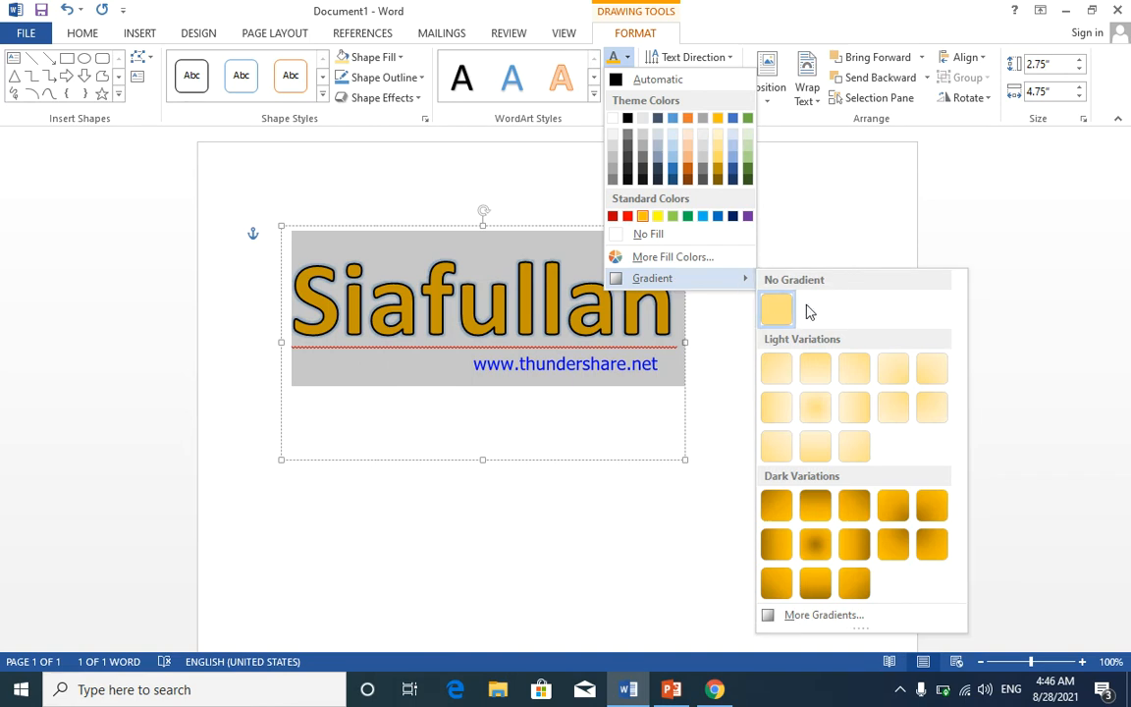
left_click(850, 613)
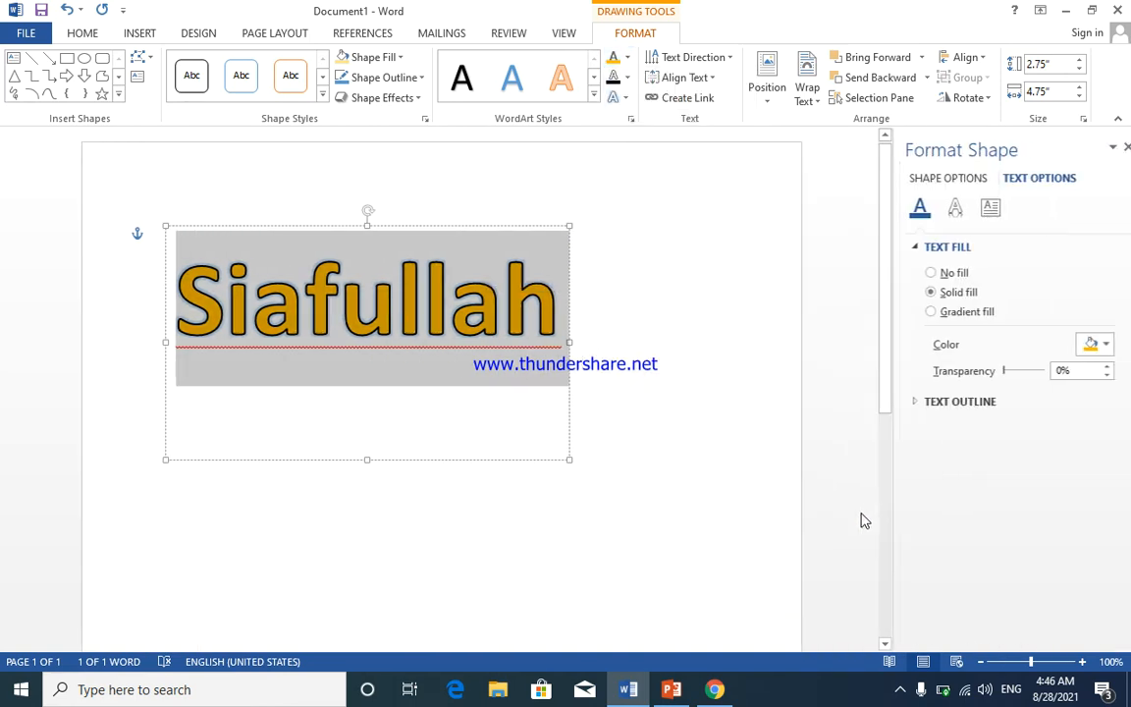
left_click(918, 312)
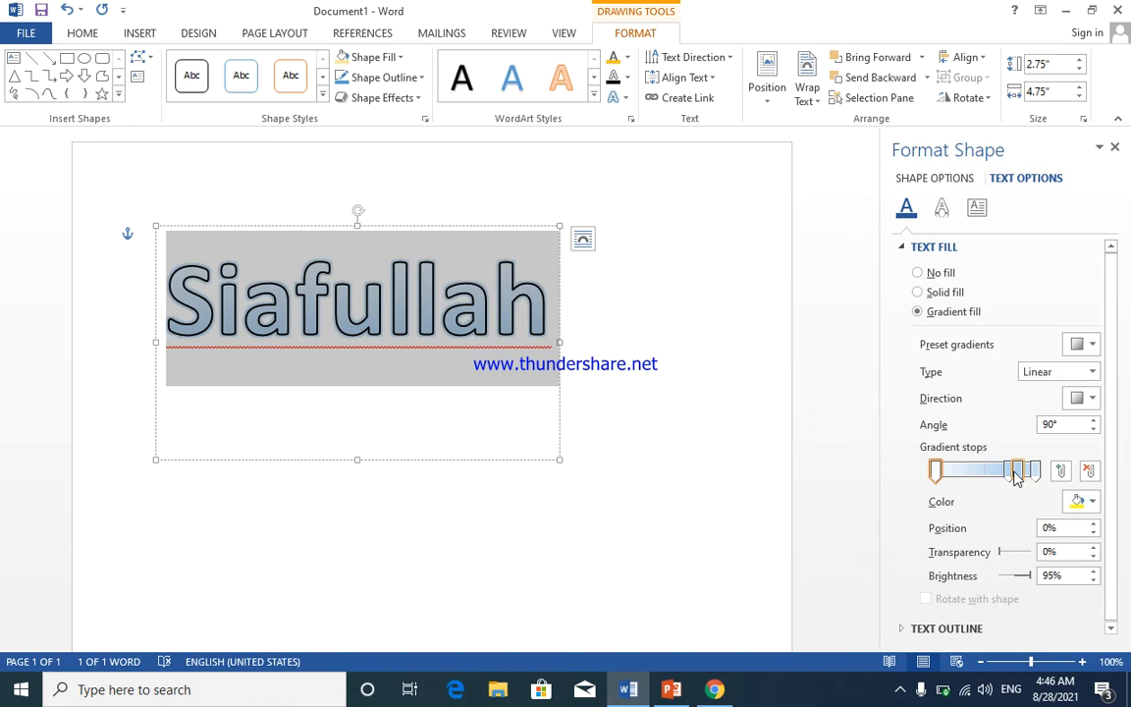
- Set the gradient stops: second at 60% dark orange, third dark, last red
left_click_drag(1013, 474, 997, 472)
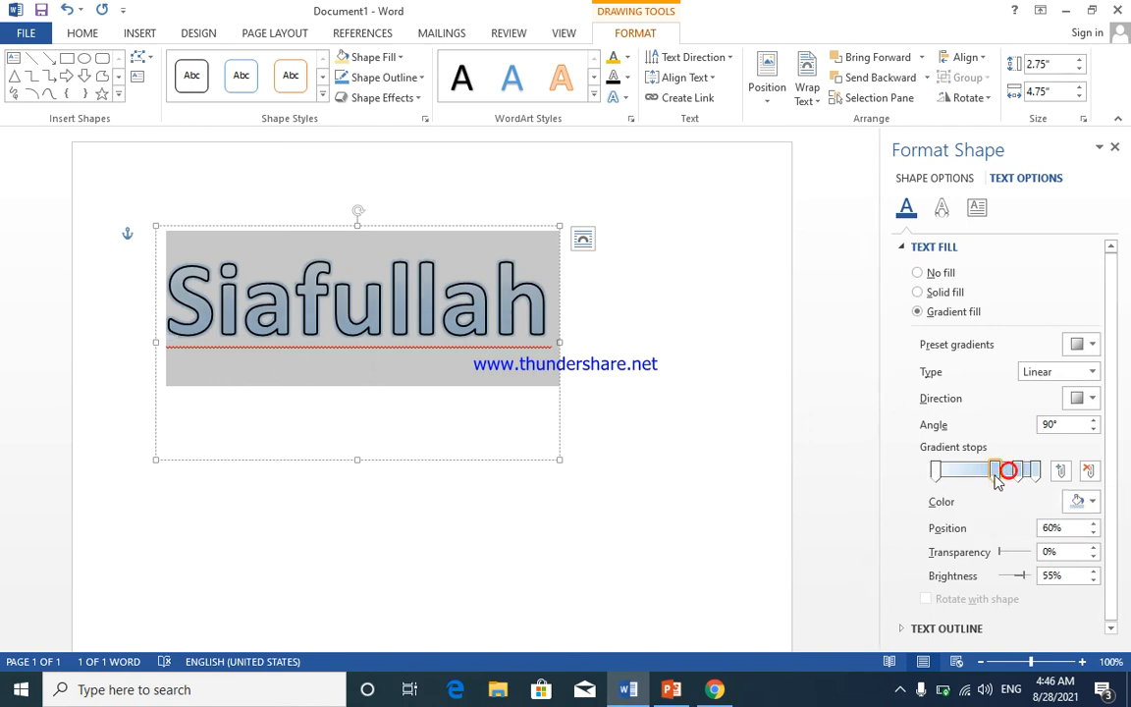
left_click(1088, 502)
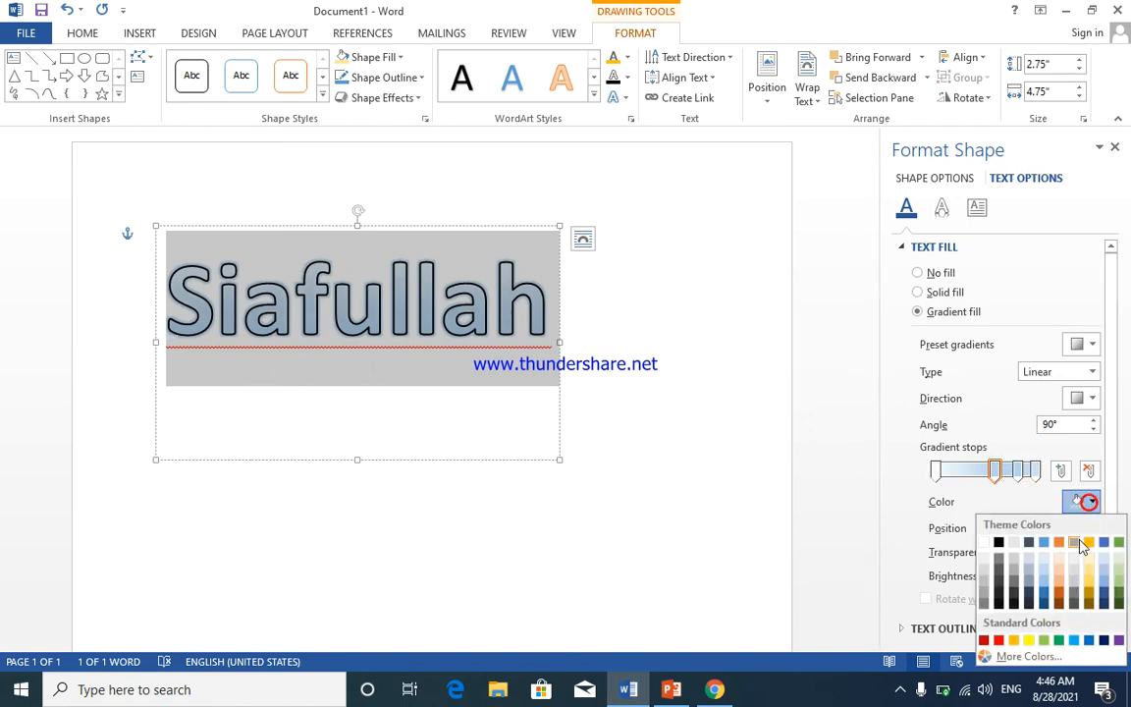
left_click(1061, 586)
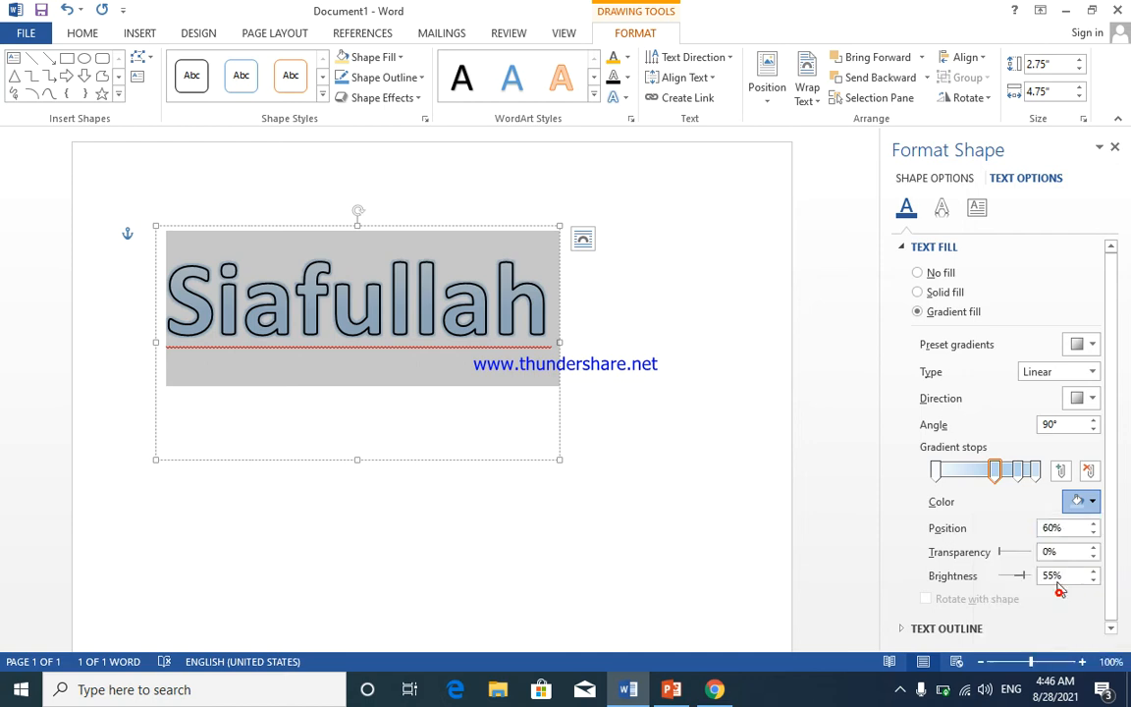
left_click(1021, 473)
left_click(1094, 504)
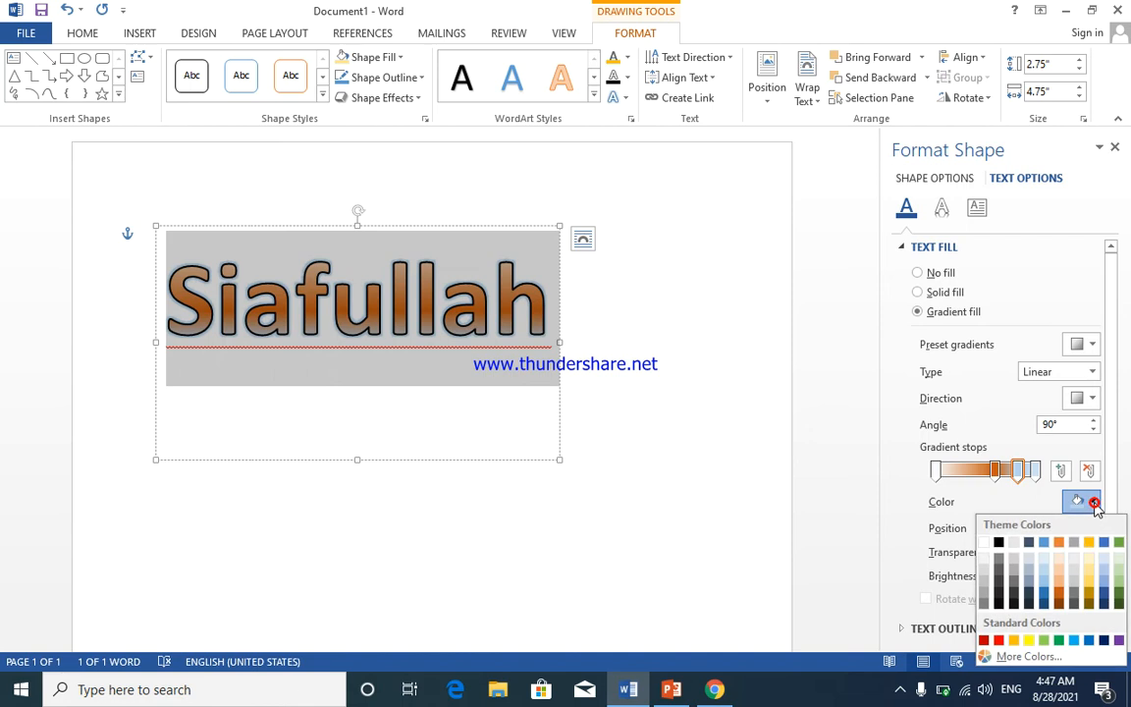
left_click(1029, 543)
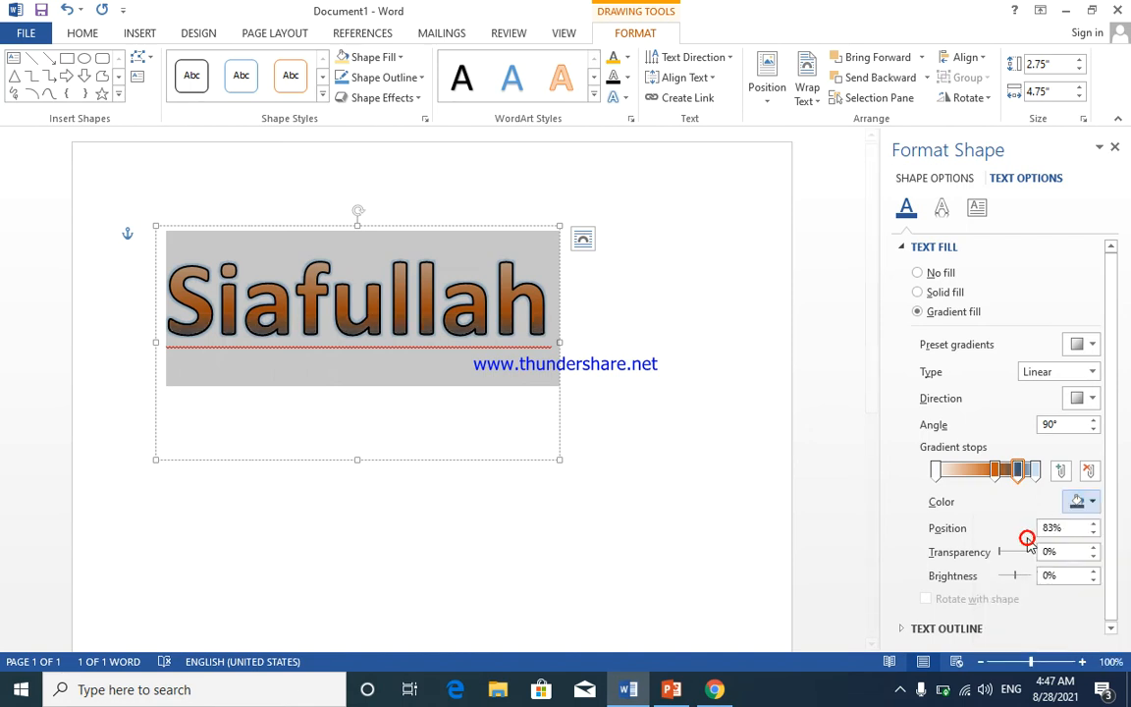
left_click(1036, 473)
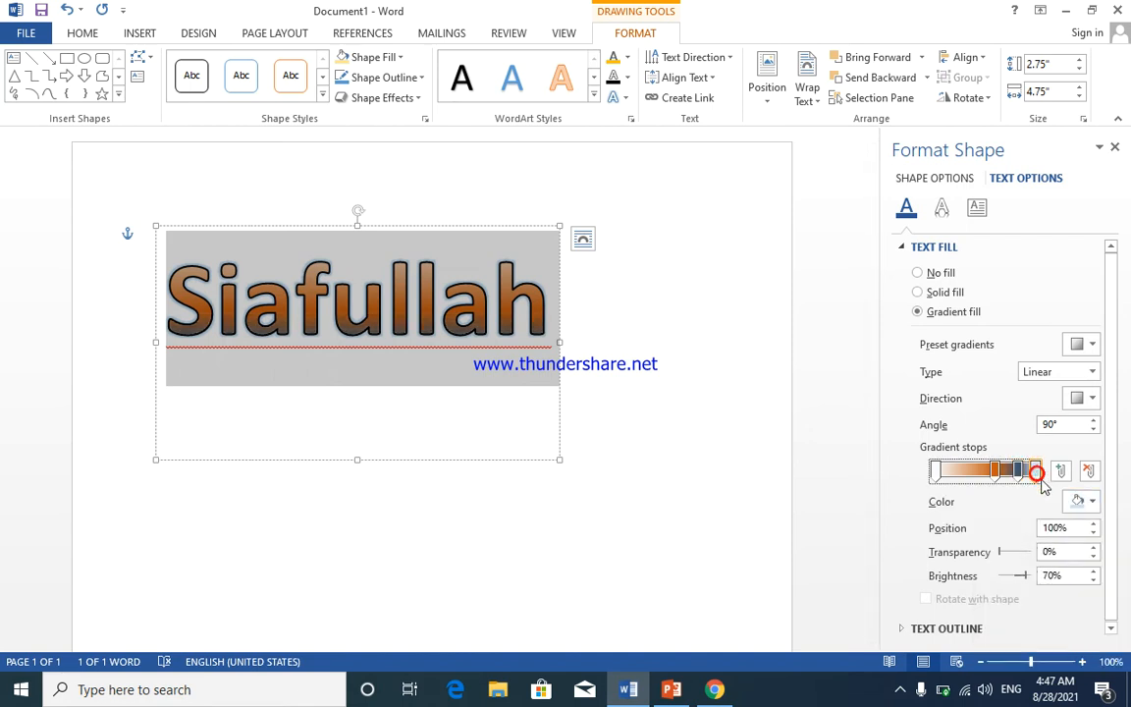
left_click(1092, 503)
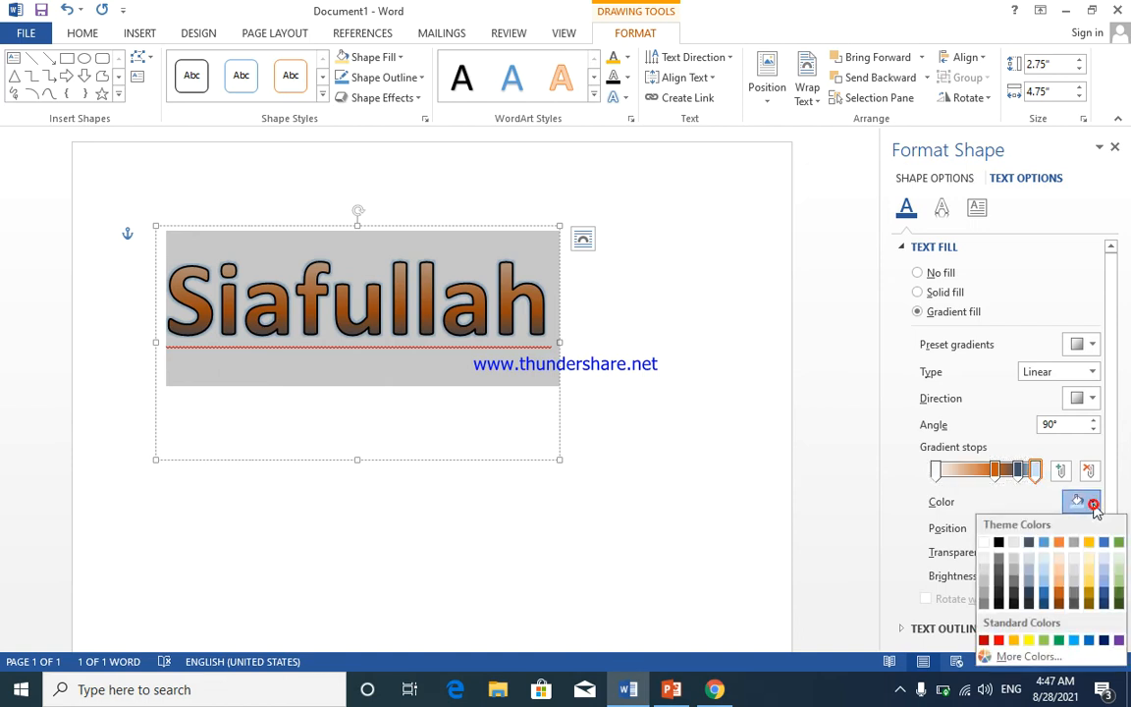
left_click(999, 641)
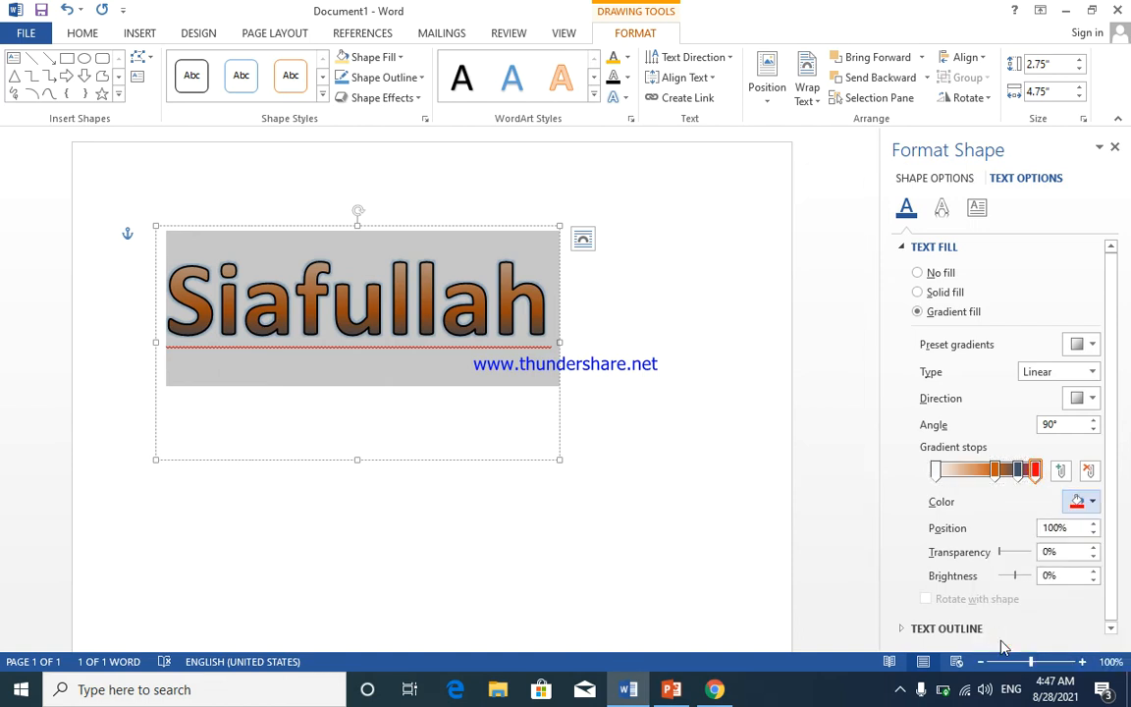
- Make the first gradient stop yellow, move the orange stop to 30%, and close the pane
left_click(936, 475)
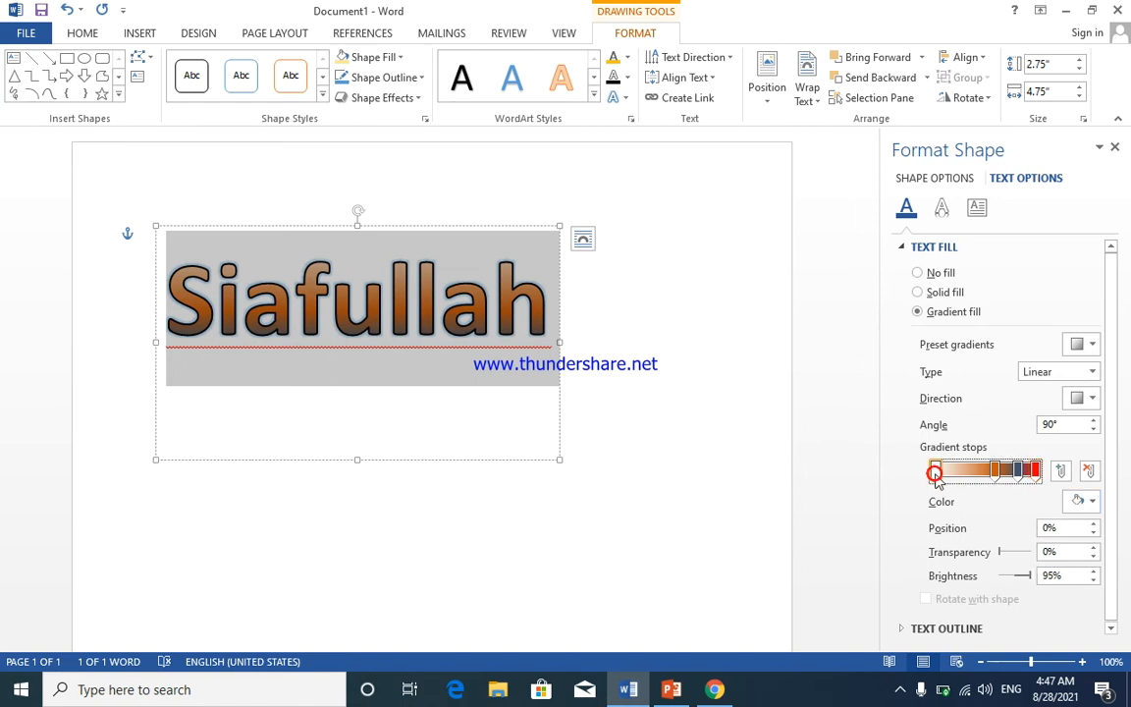
left_click(1092, 503)
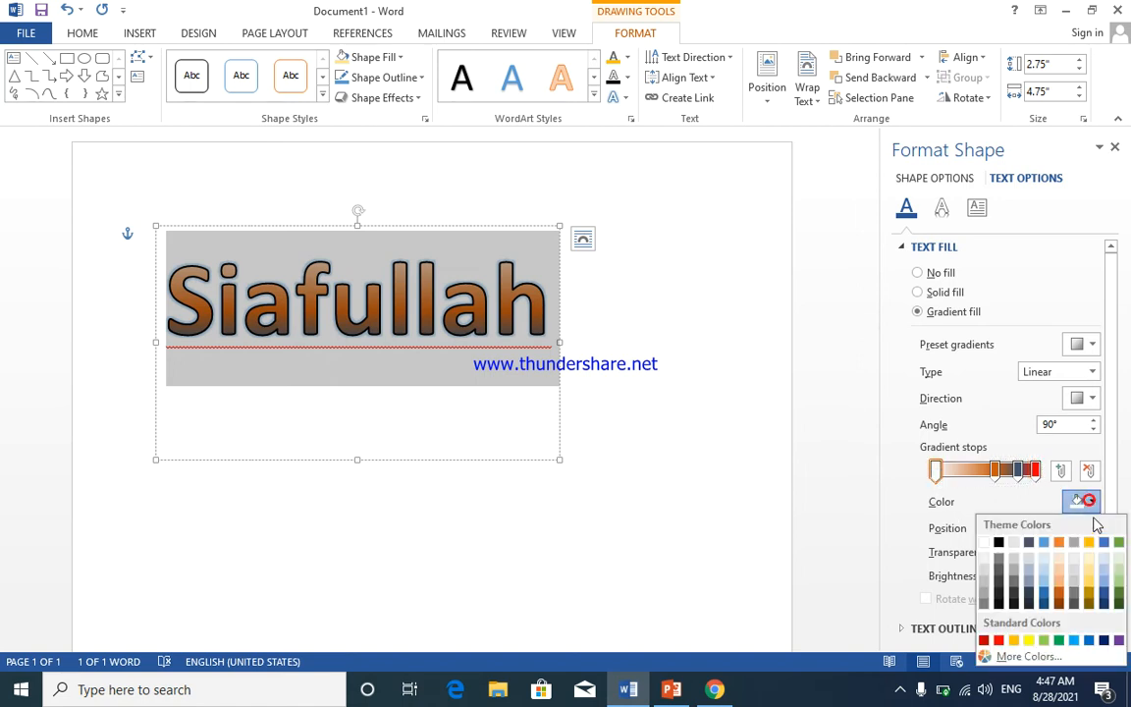
left_click(1029, 640)
mouse_move(995, 470)
left_mouse_down()
mouse_move(982, 472)
mouse_move(1001, 498)
mouse_move(998, 475)
mouse_move(960, 474)
mouse_move(1037, 475)
mouse_move(1009, 480)
left_mouse_up()
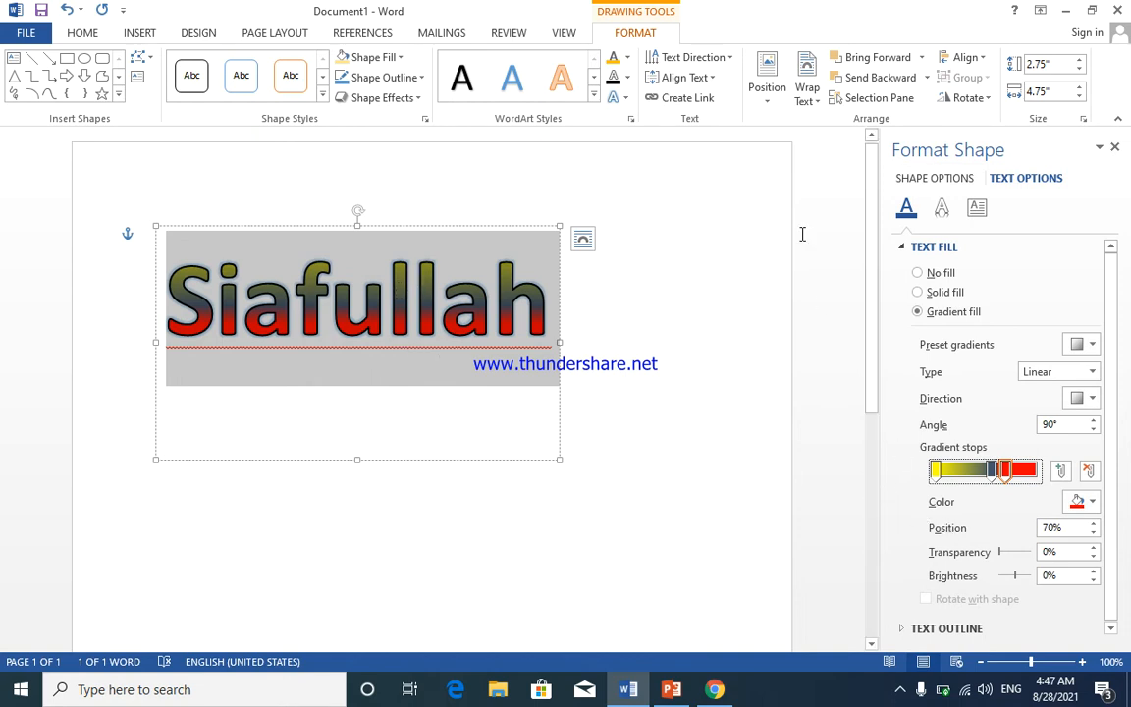
left_click(1115, 148)
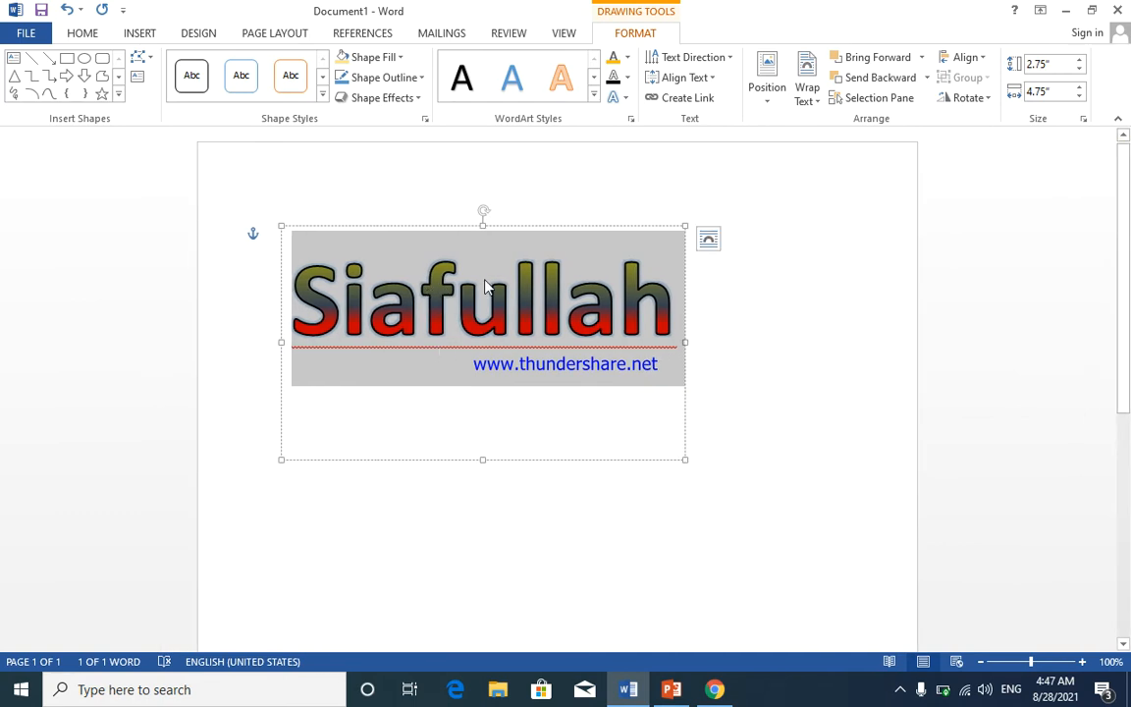
- Select the entire gradient WordArt box and bring up the Insert tab's tools
left_click(556, 226)
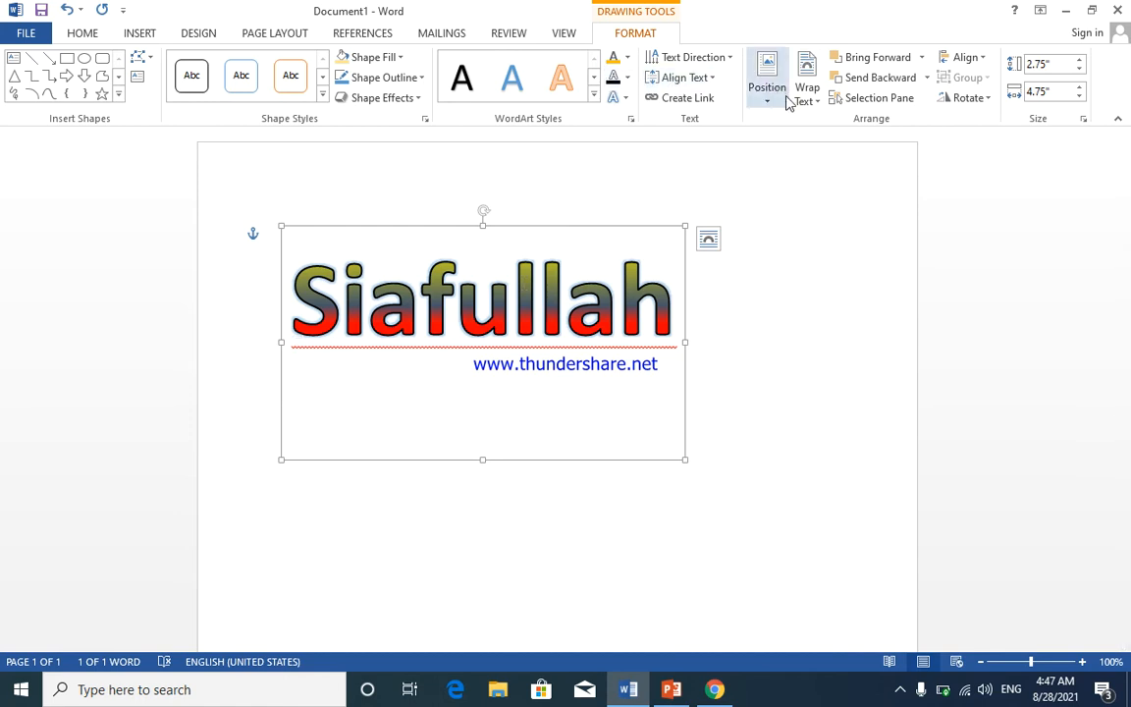
left_click(143, 34)
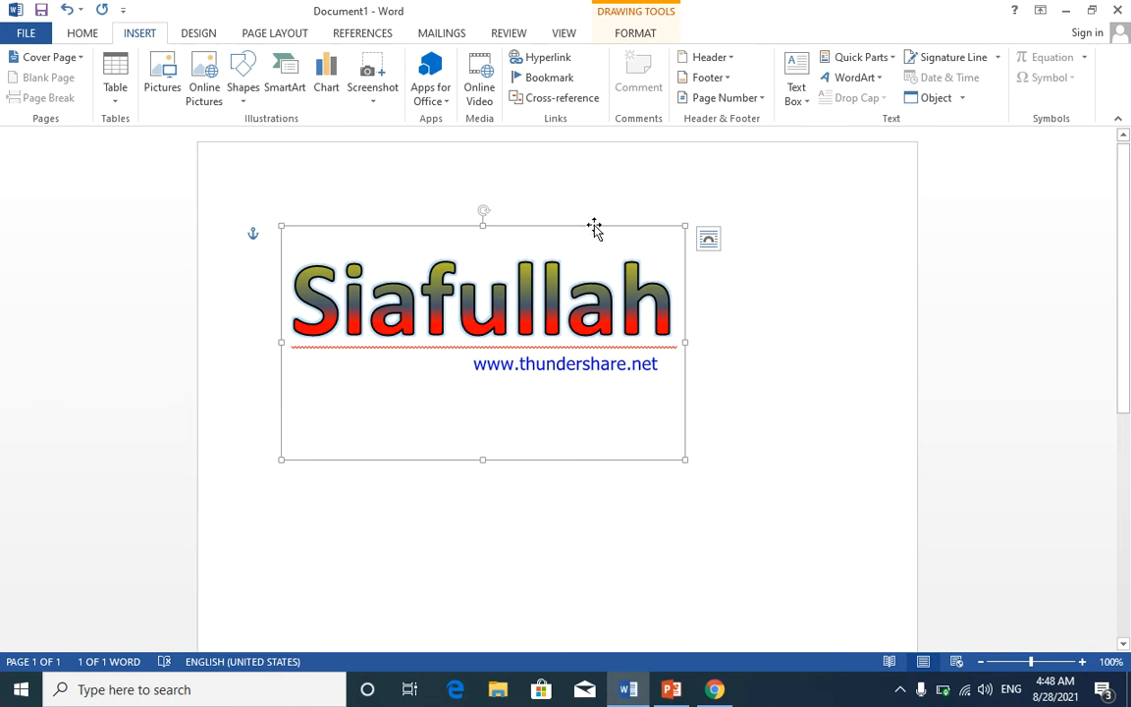
- Replace the WordArt with 'Mirwais computer academy' pasted repeatedly into a 63-word paragraph
key("Delete")
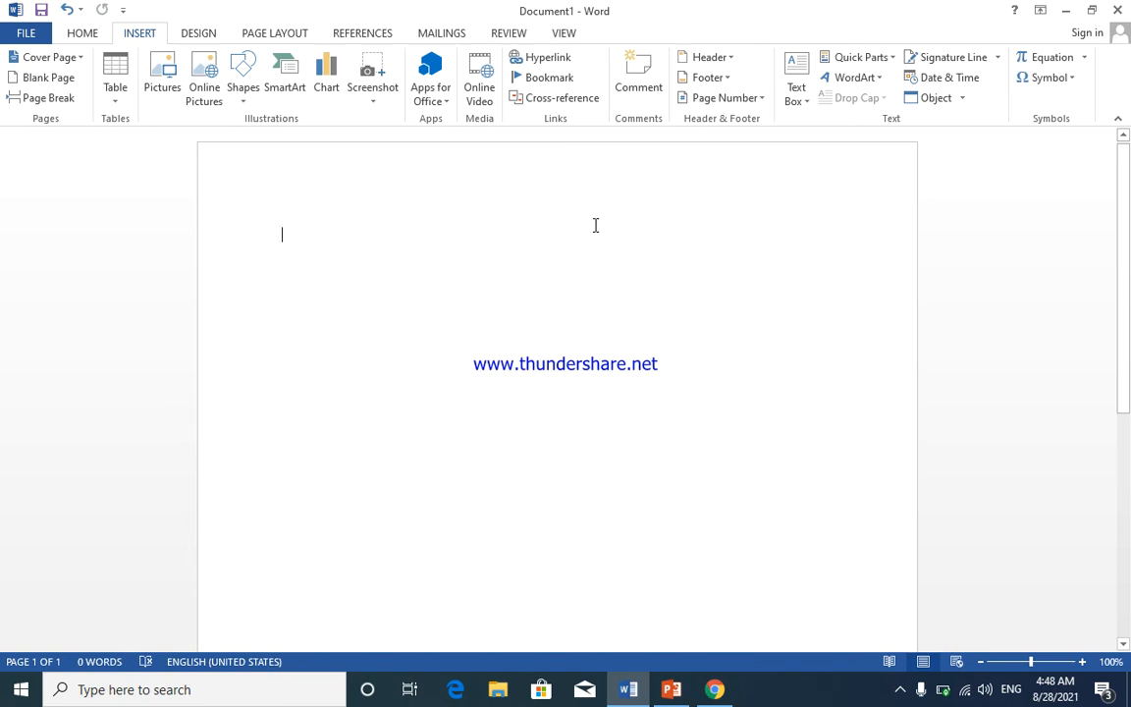
type("m")
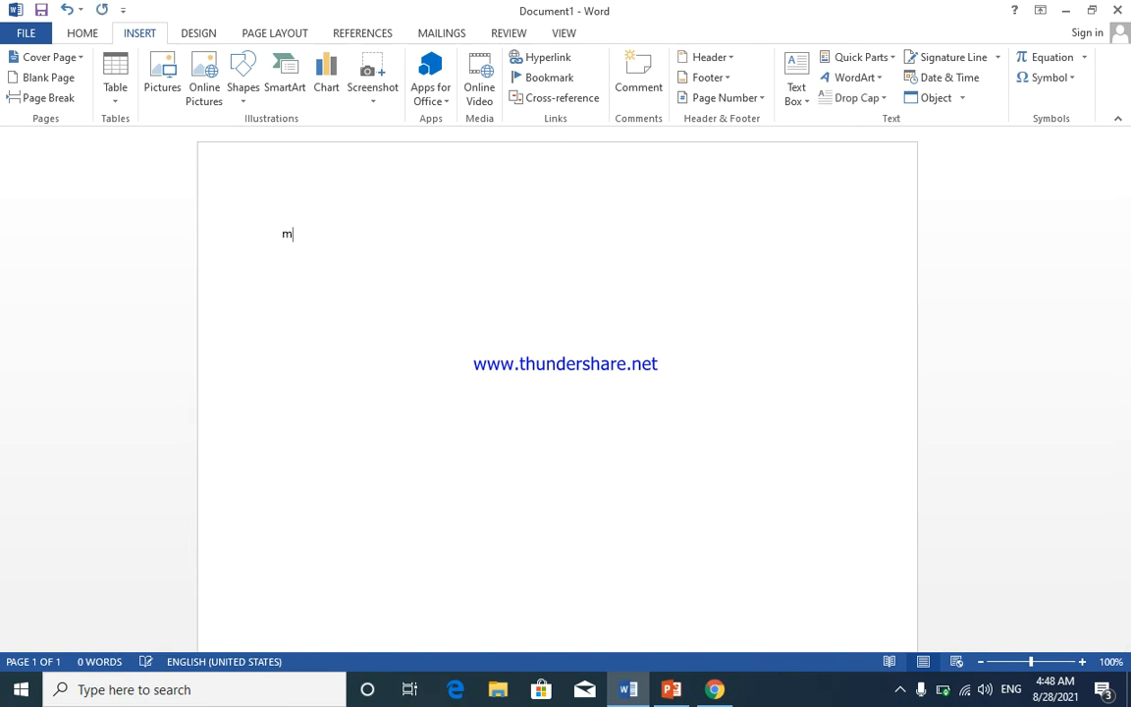
type("irwais ")
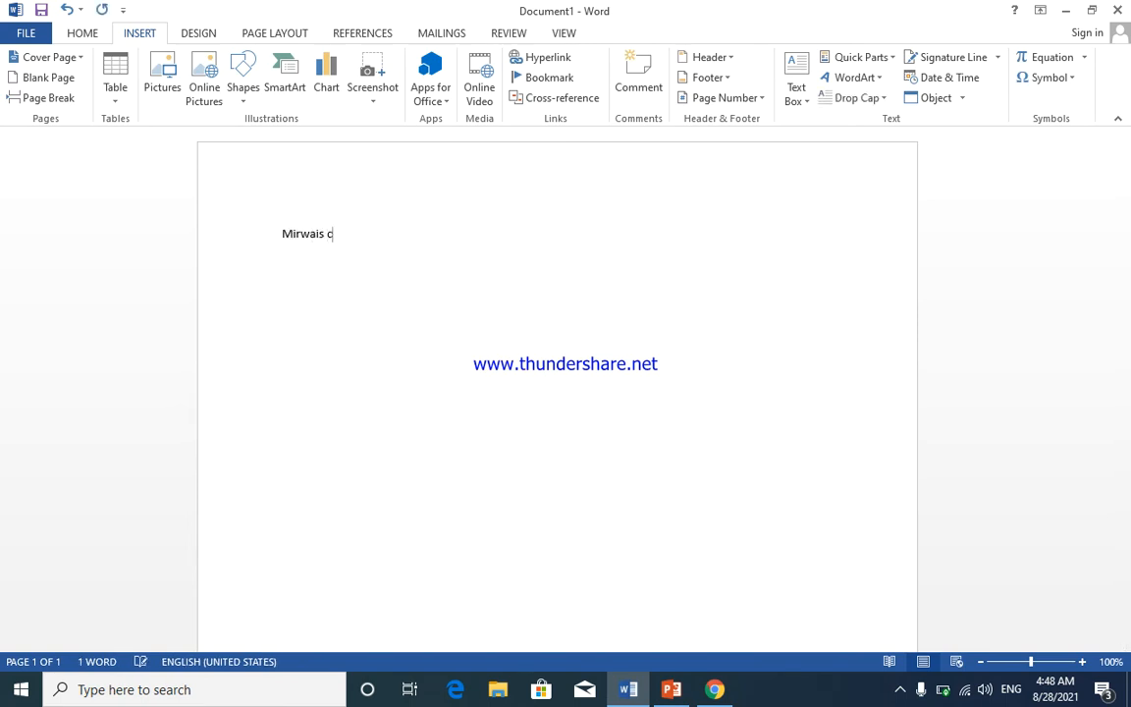
type("computer academy")
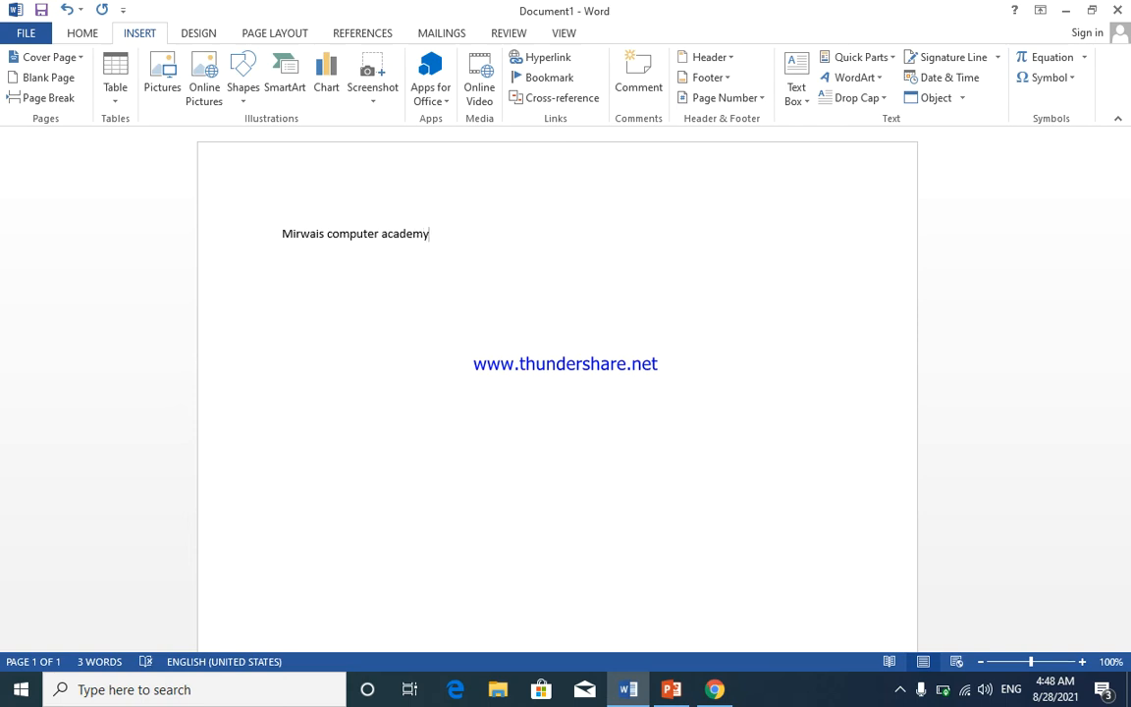
key("ctrl+v")
key("ctrl+v")
key("ctrl+v")
key("ctrl+v")
key("ctrl+v")
key("ctrl+v")
key("ctrl+v")
key("ctrl+v")
key("ctrl+v")
key("ctrl+v")
key("ctrl+v")
key("ctrl+v")
key("ctrl+v")
key("ctrl+v")
key("ctrl+v")
key("ctrl+v")
key("ctrl+v")
key("ctrl+v")
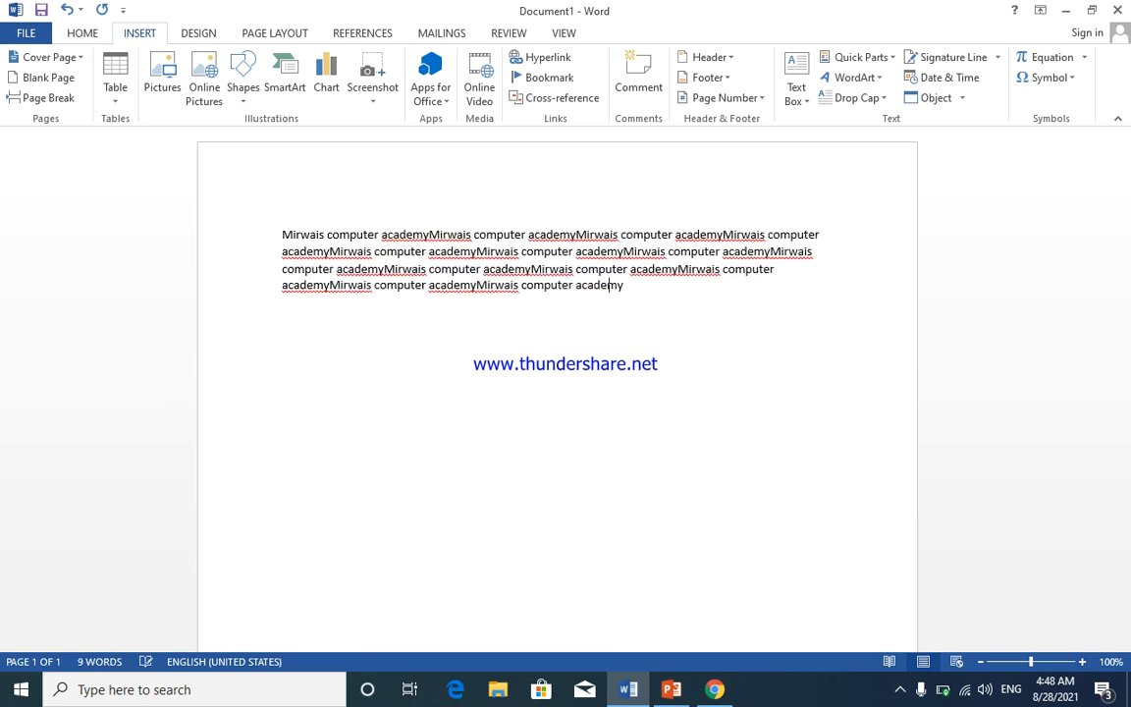
key("ctrl+v")
key("ctrl+v")
key("ctrl+v")
key("ctrl+v")
key("ctrl+v")
key("ctrl+v")
key("ctrl+v")
key("ctrl+v")
key("ctrl+v")
key("ctrl+v")
key("ctrl+v")
key("ctrl+v")
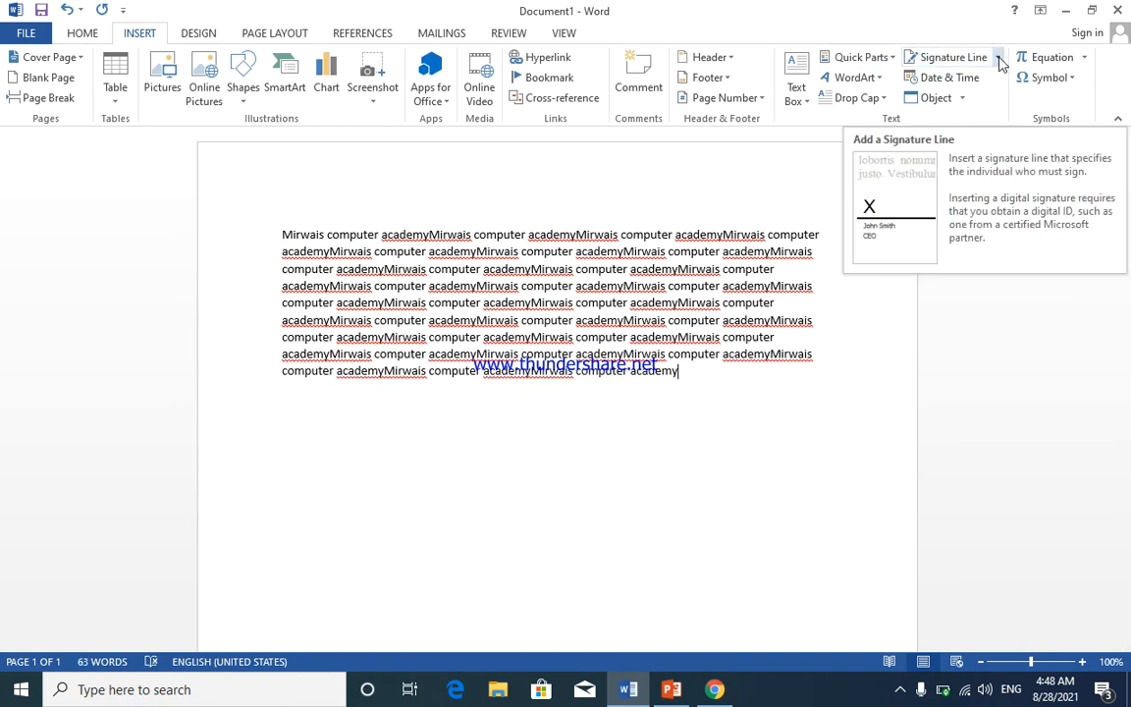
- Give the paragraph a dropped capital and select the dropped M
left_click(883, 99)
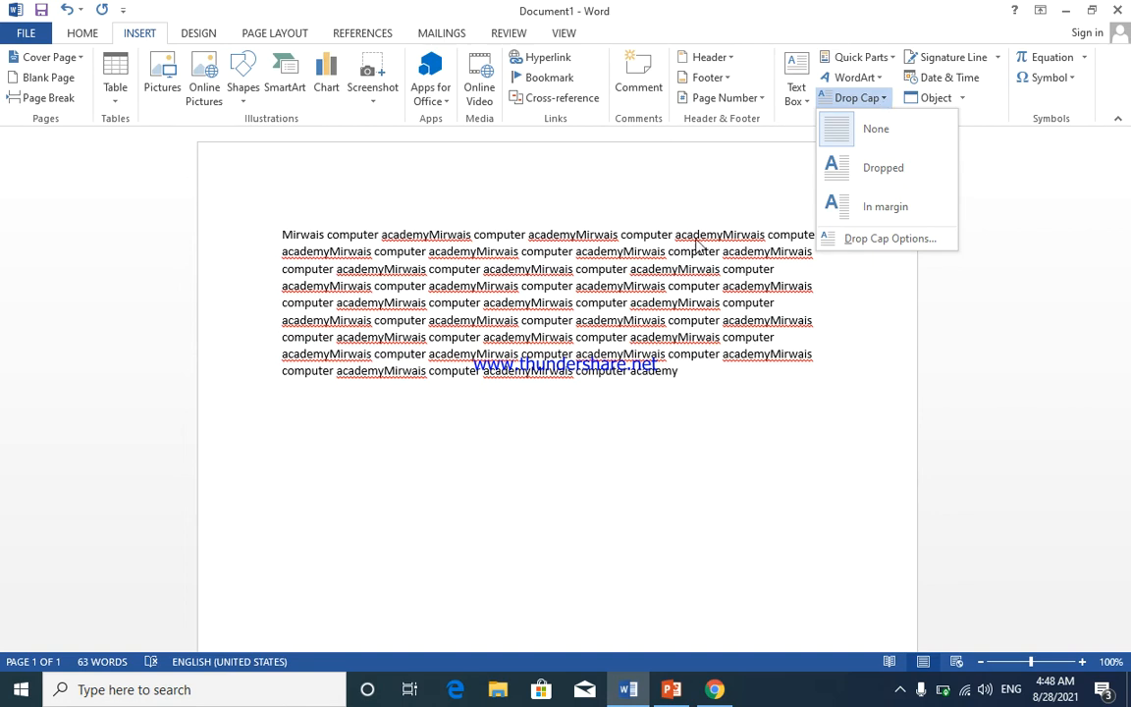
left_click(879, 177)
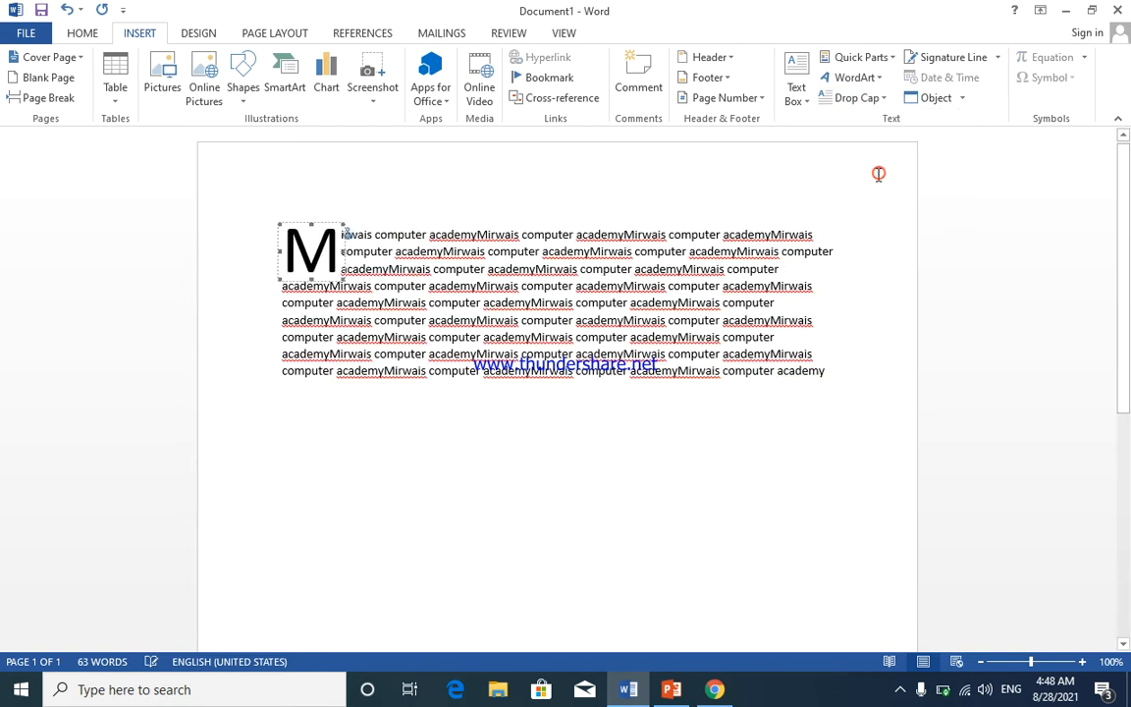
left_click(402, 194)
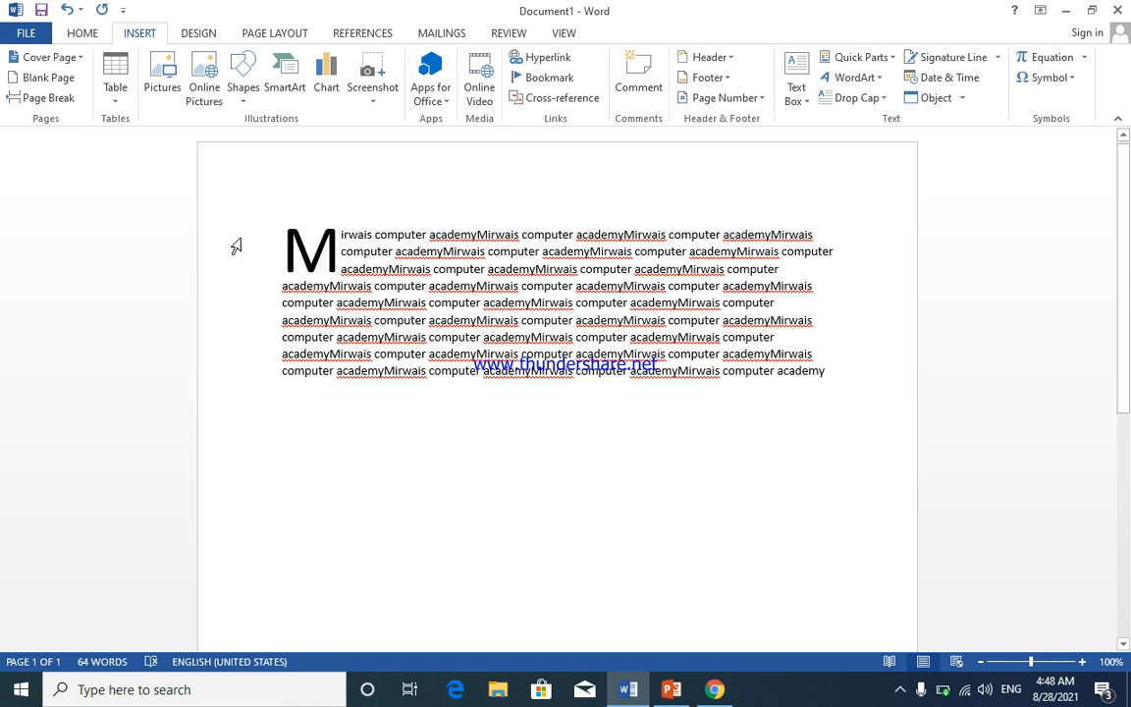
left_click(307, 259)
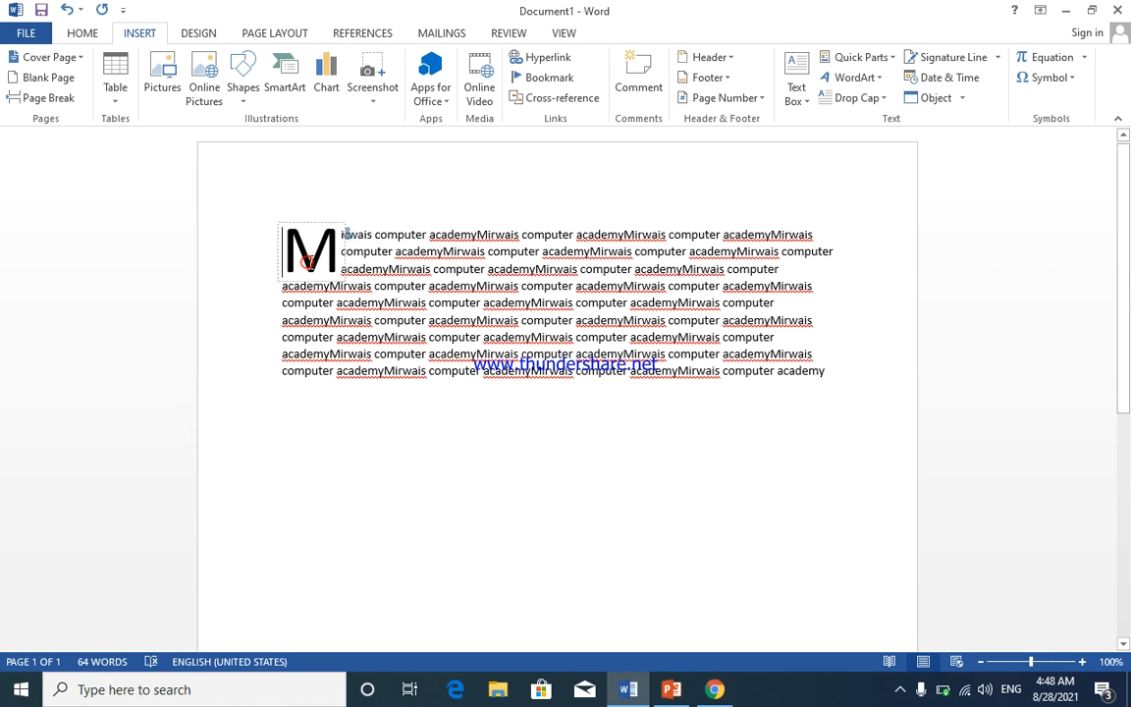
- Make the drop cap span five lines in the Drop Cap settings
left_click(883, 99)
left_click(874, 242)
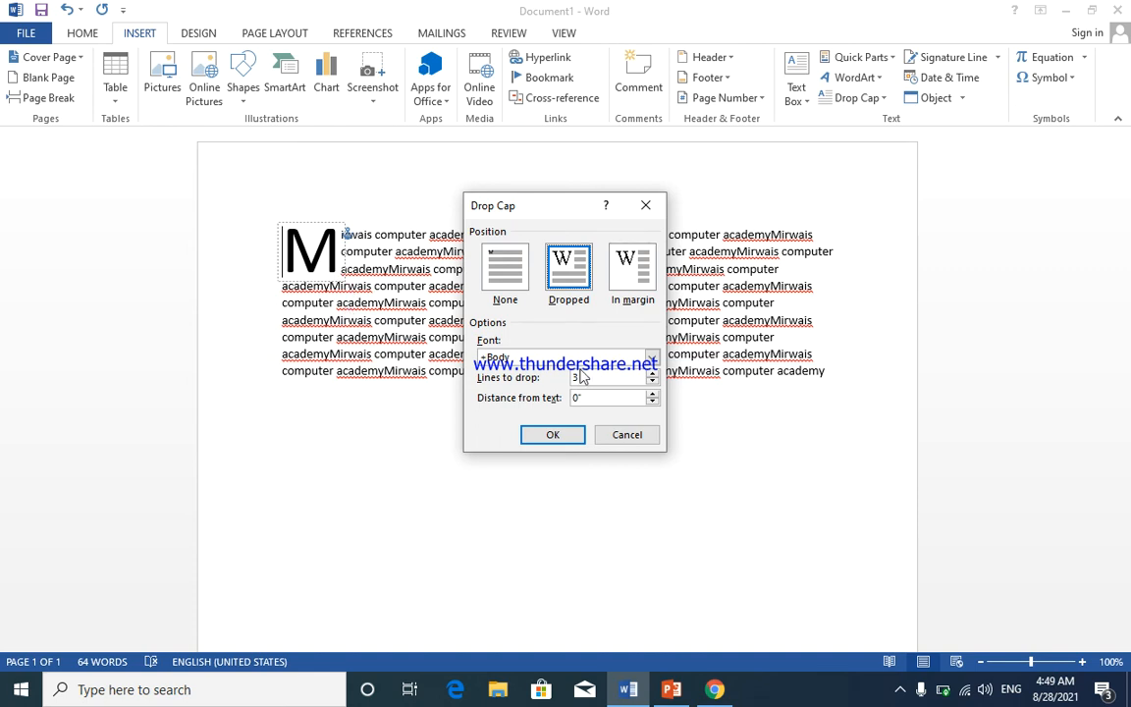
left_click(652, 375)
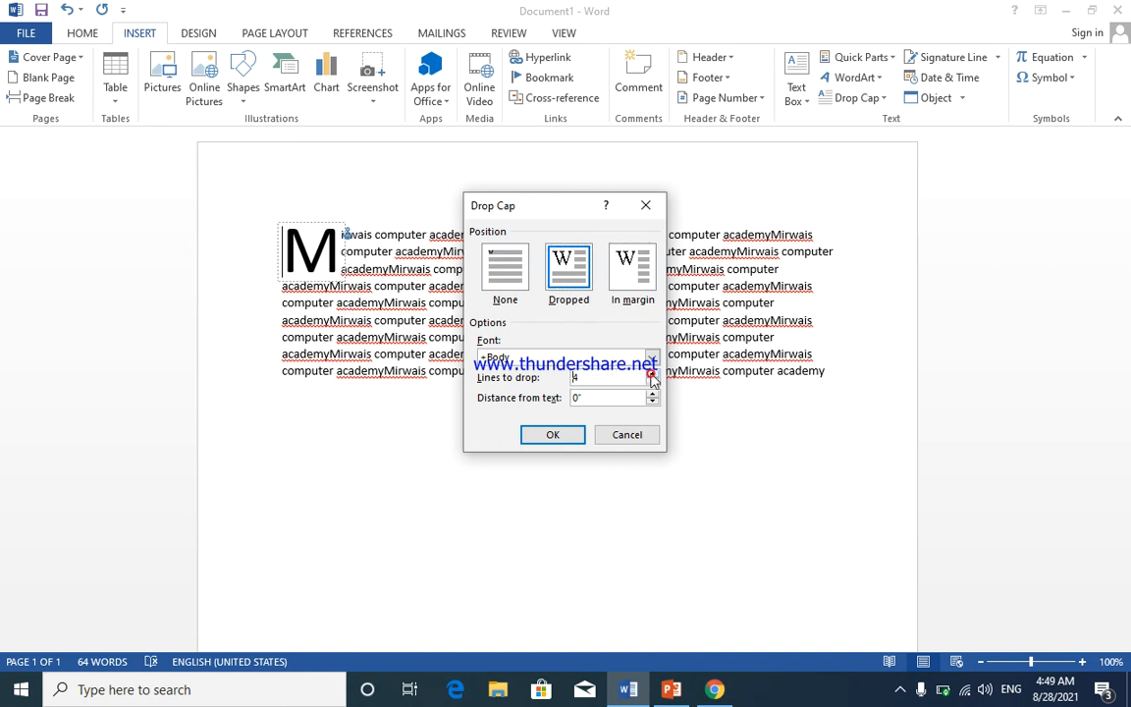
left_click(652, 375)
left_click(553, 435)
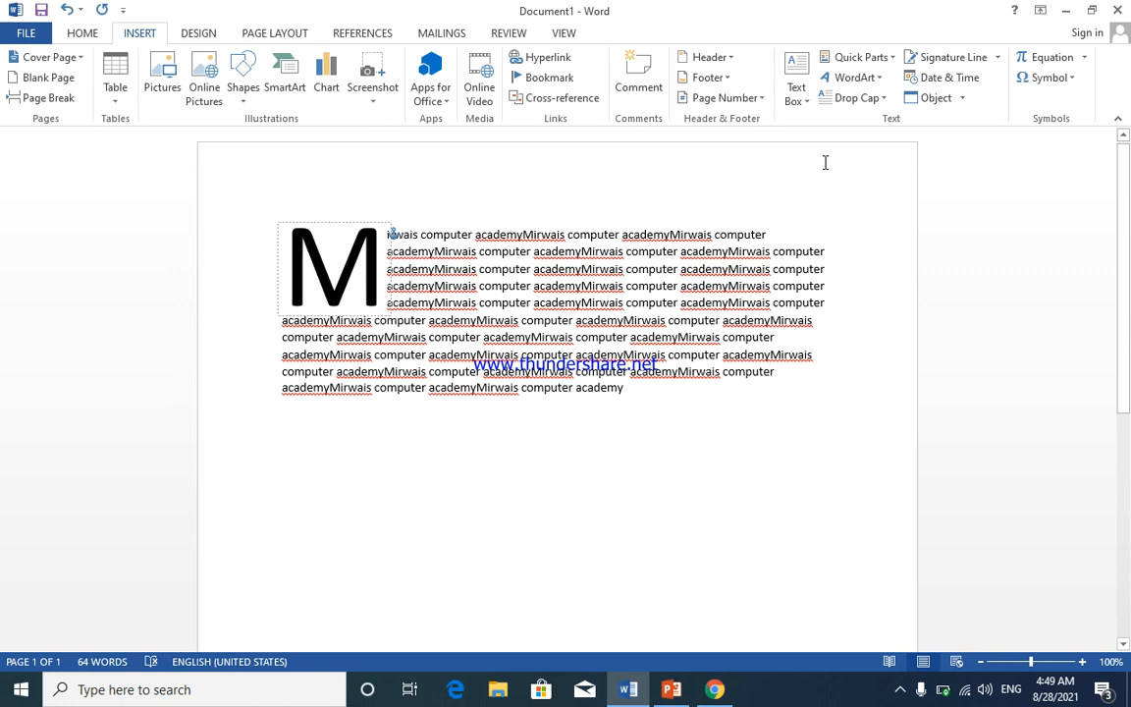
- Set the paragraph's drop cap back to None
left_click(883, 103)
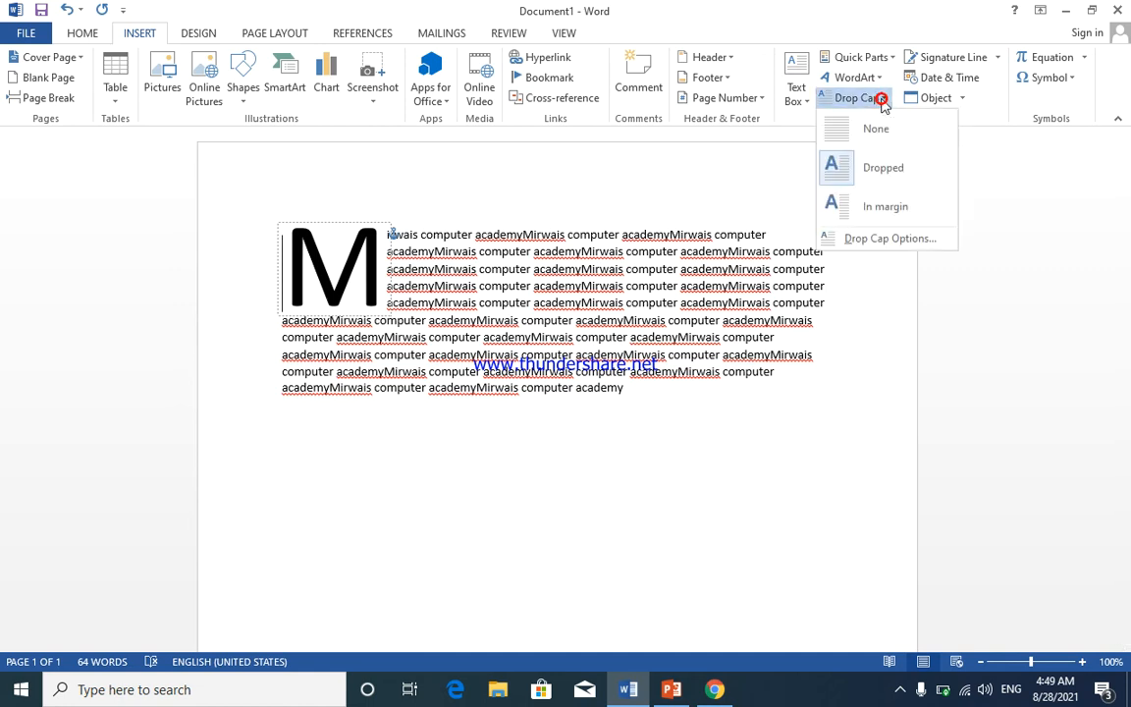
left_click(873, 125)
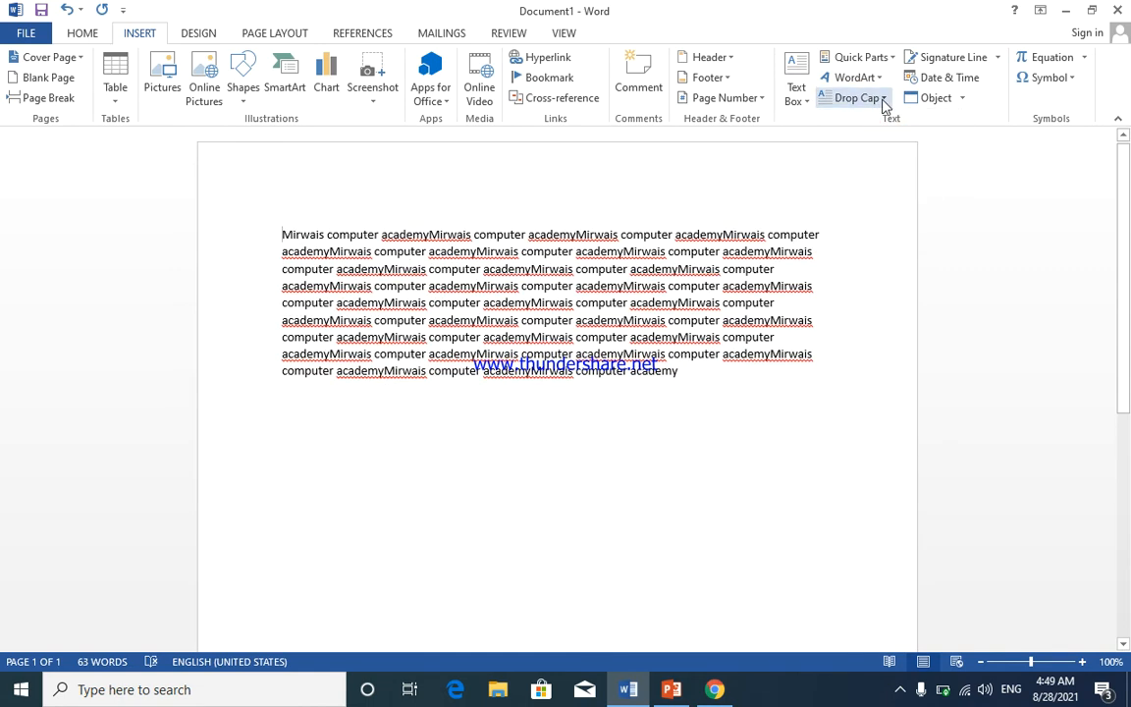
left_click(883, 102)
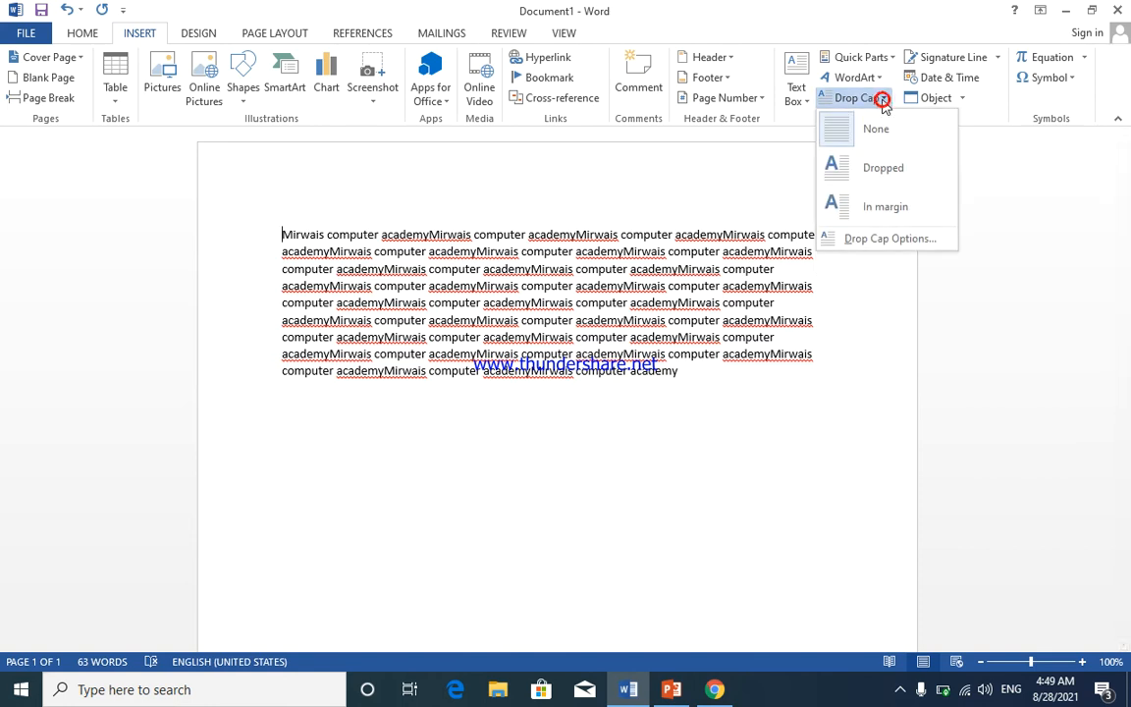
left_click(884, 101)
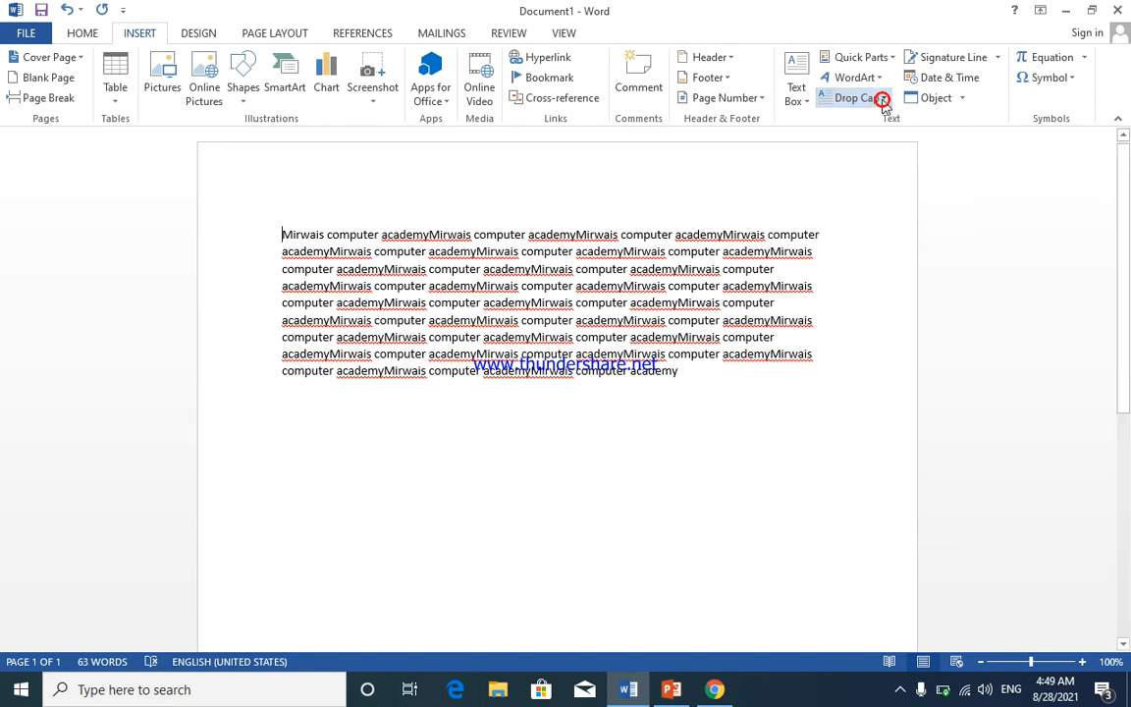
- Add a Microsoft Office signature line with the signer's name and title 'director'
left_click(998, 59)
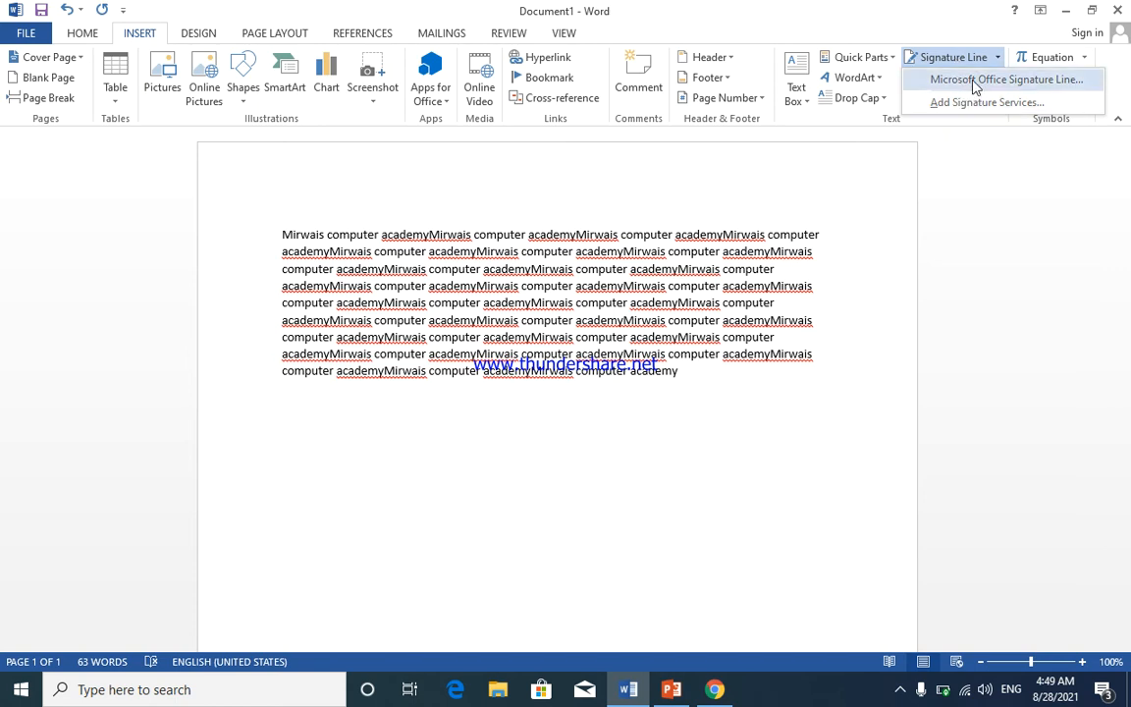
left_click(975, 83)
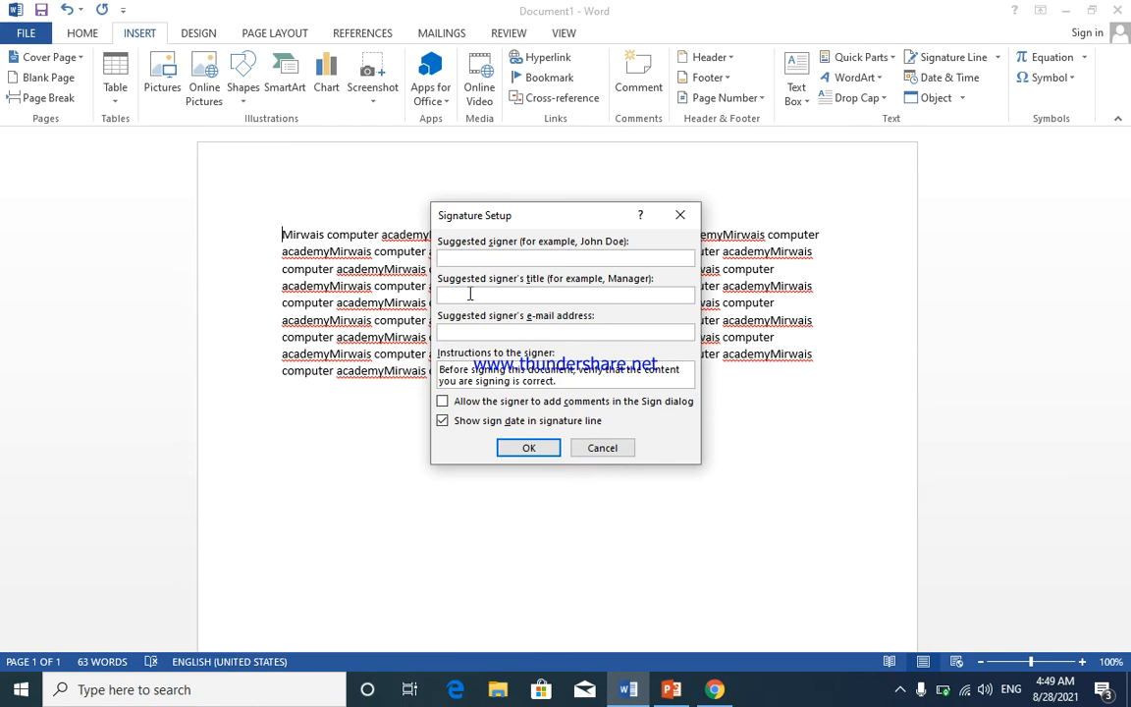
left_click(469, 292)
type("director")
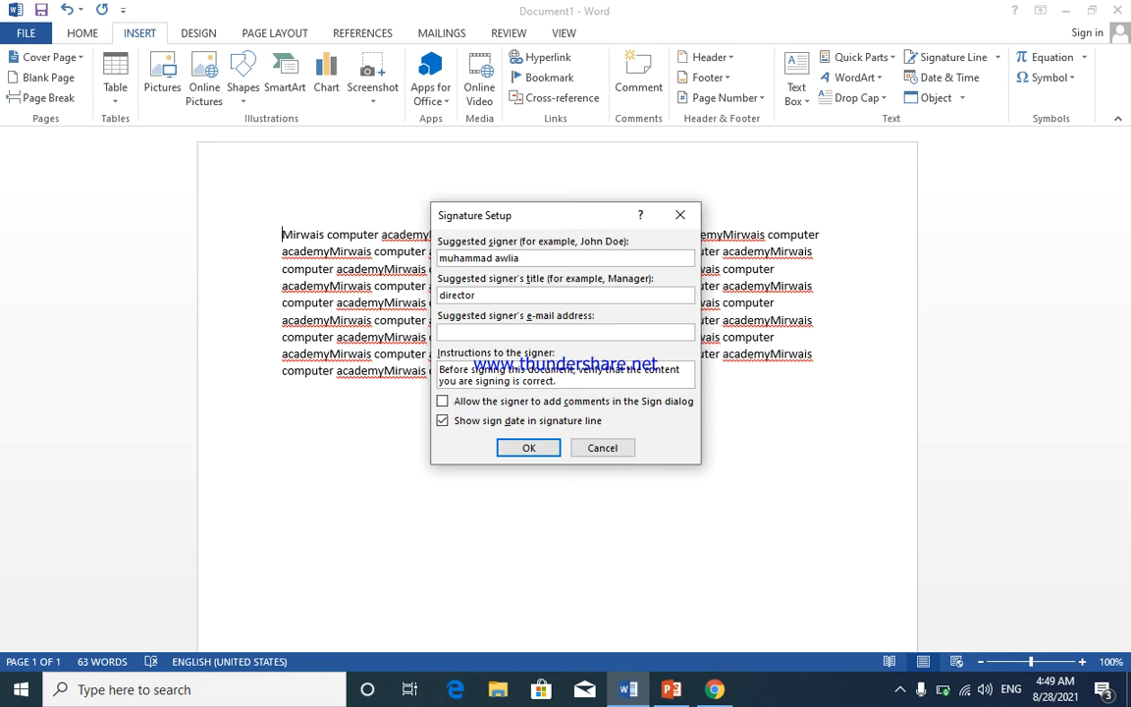
left_click(526, 333)
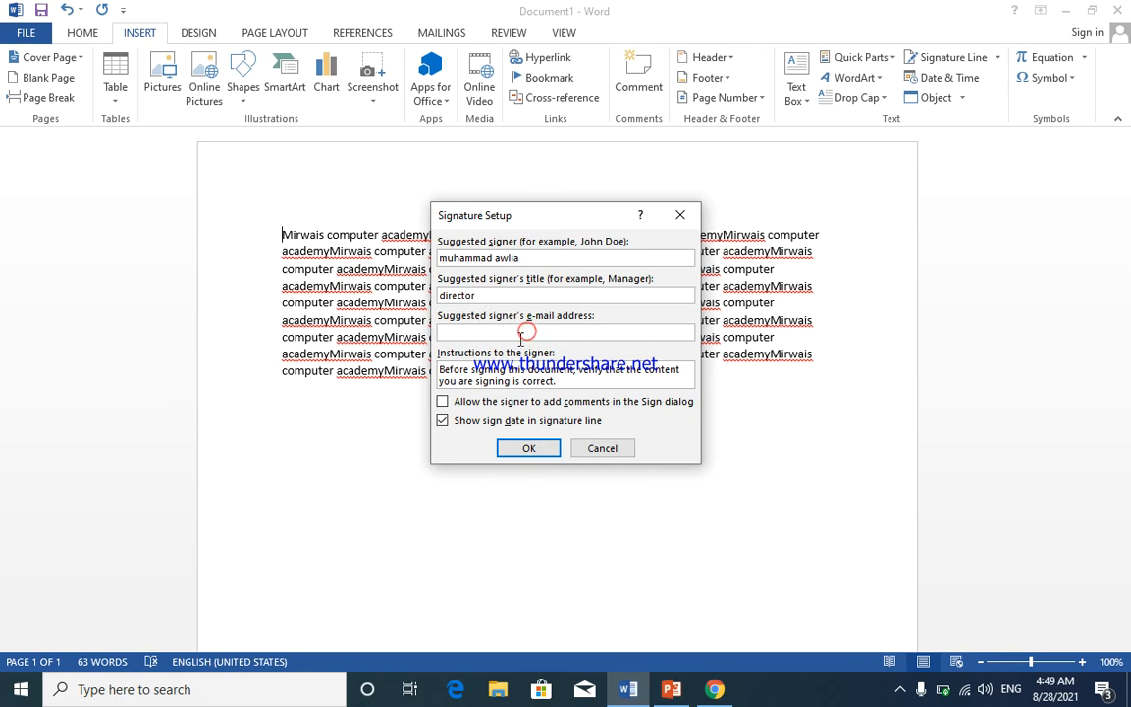
left_click(529, 449)
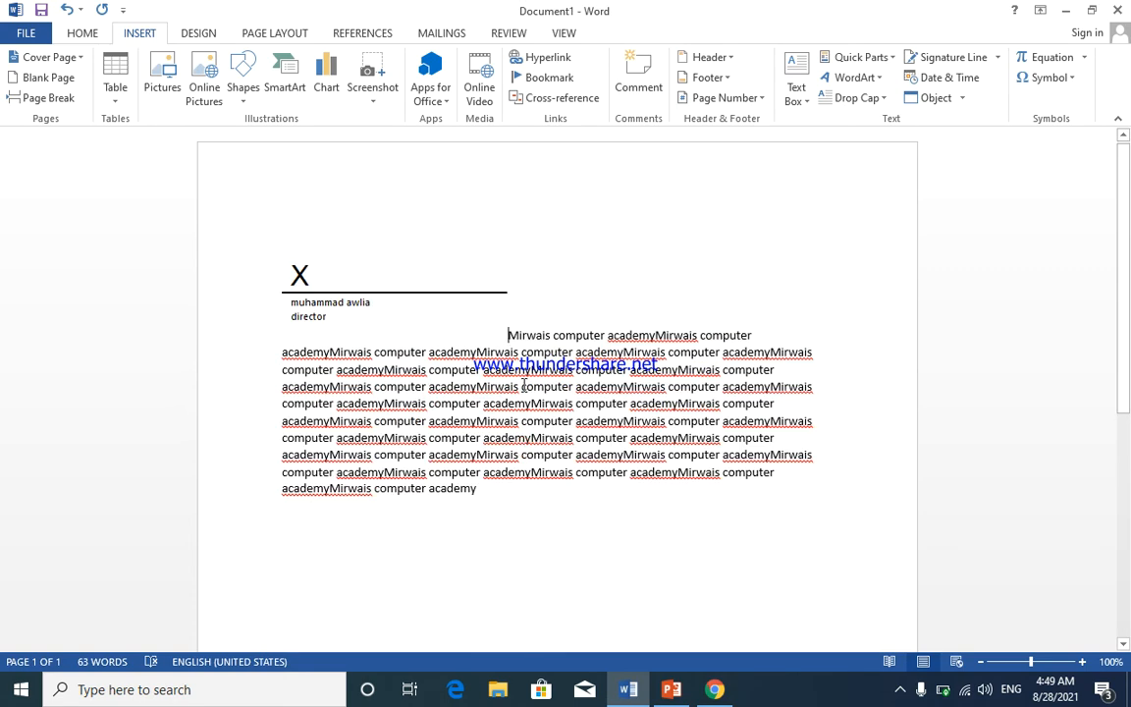
- Remove the signature line and add blank lines after 'academy'
key("BackSpace")
left_click(682, 377)
key("Return")
key("Return")
key("Return")
key("Return")
key("Return")
key("Return")
key("Return")
key("Return")
key("Return")
key("Return")
key("Return")
key("Return")
key("Return")
key("Return")
key("Return")
key("Return")
key("Return")
key("Return")
key("Return")
key("Return")
key("Return")
key("Return")
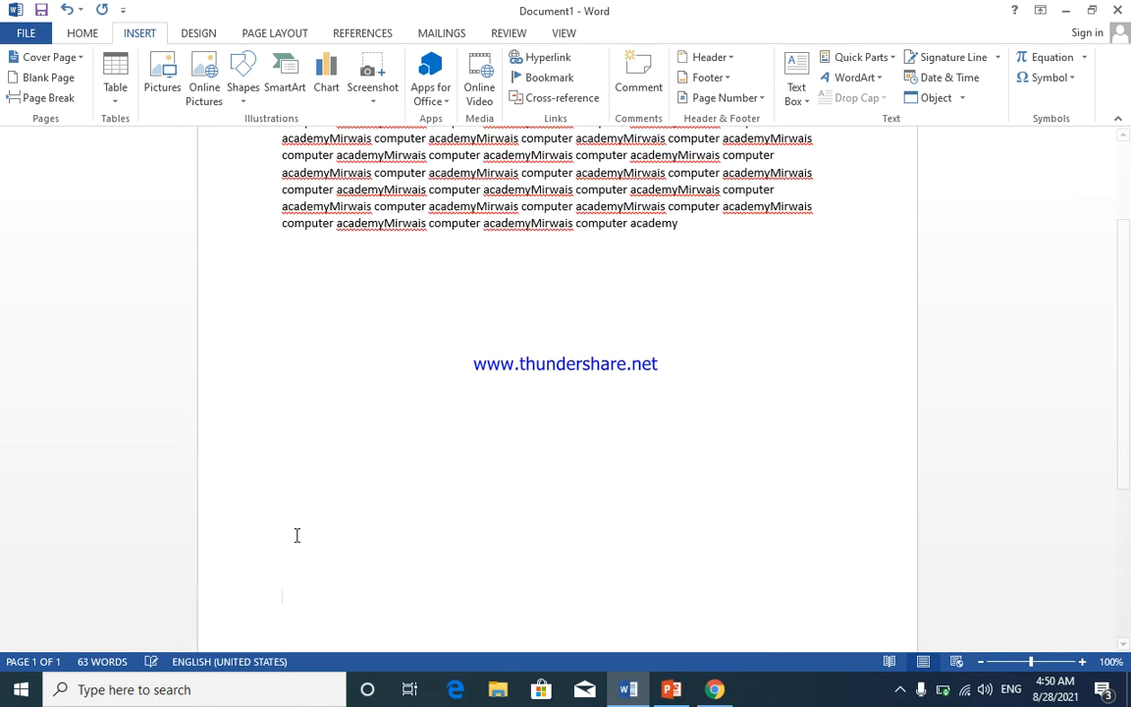
- Move up one blank line and insert a signature line with the suggested signer's name, titled 'director'
key("BackSpace")
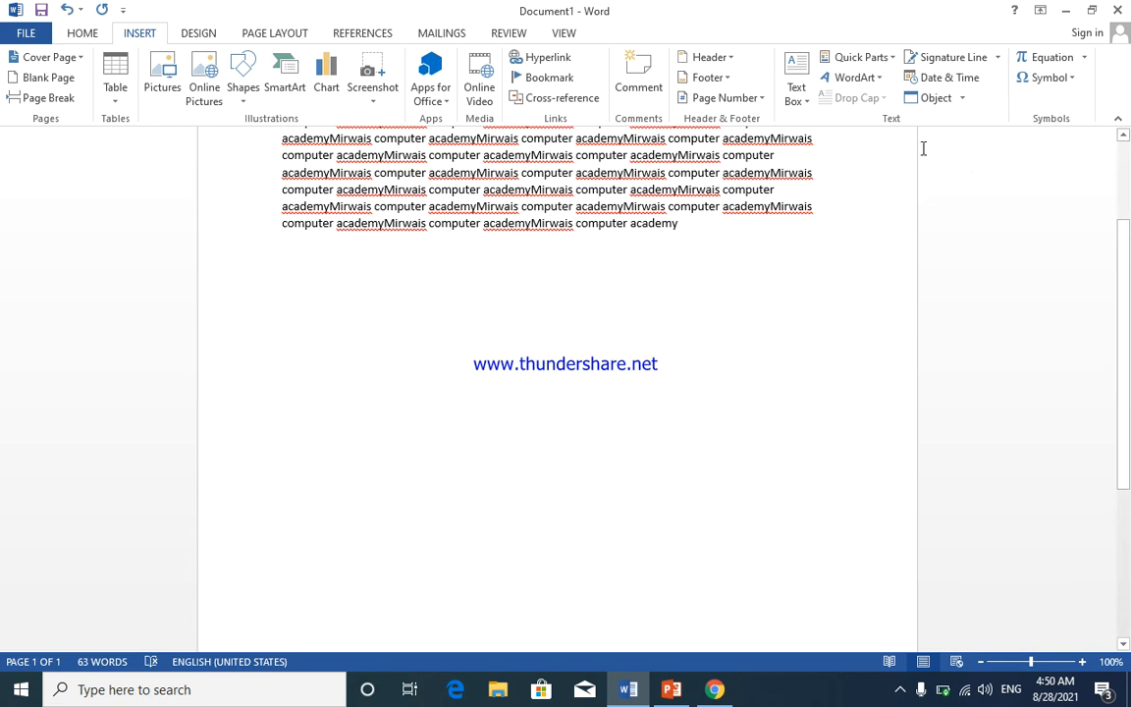
left_click(961, 56)
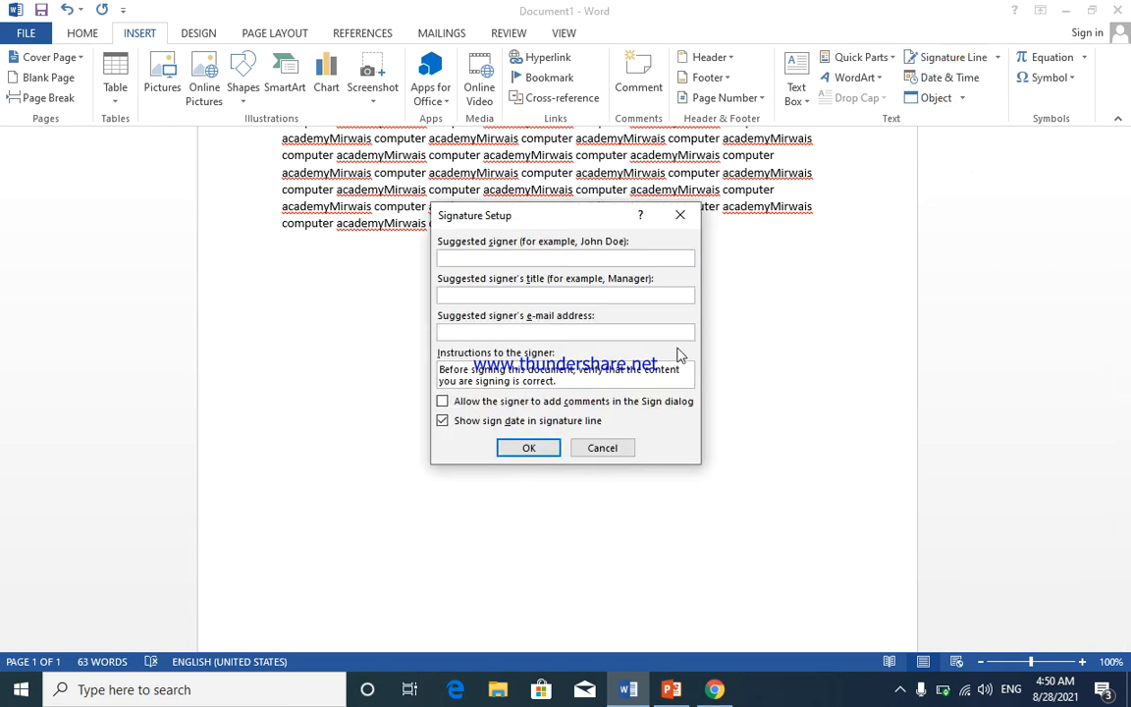
left_click(556, 295)
type("director")
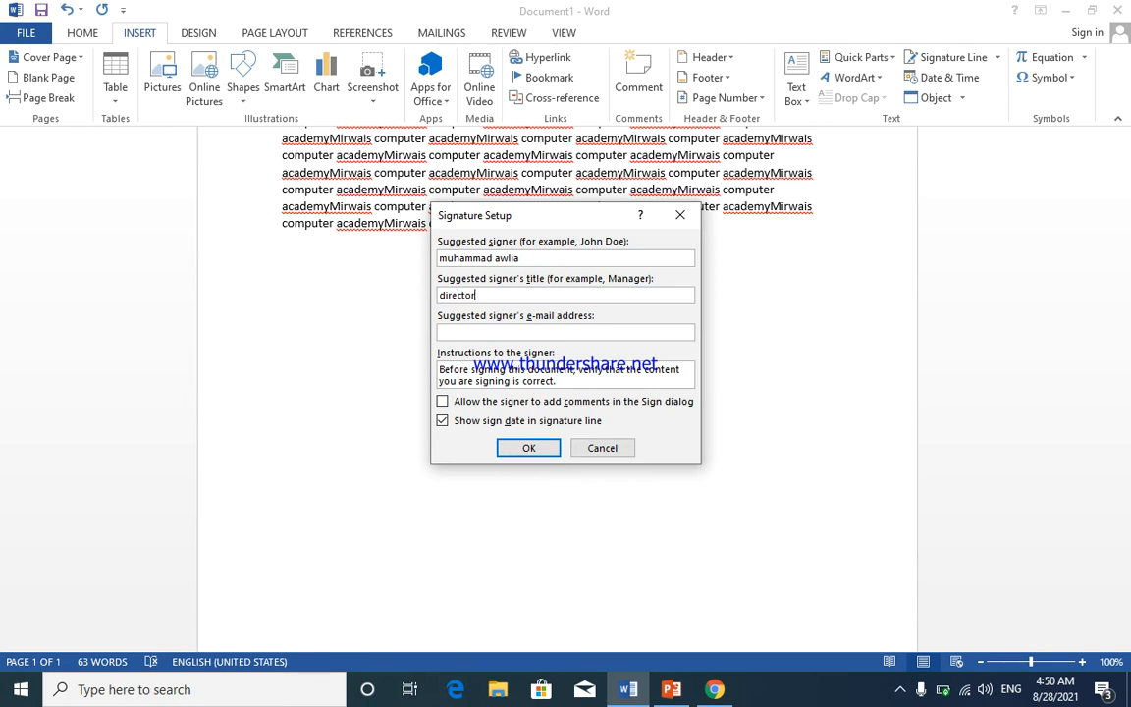
left_click(528, 448)
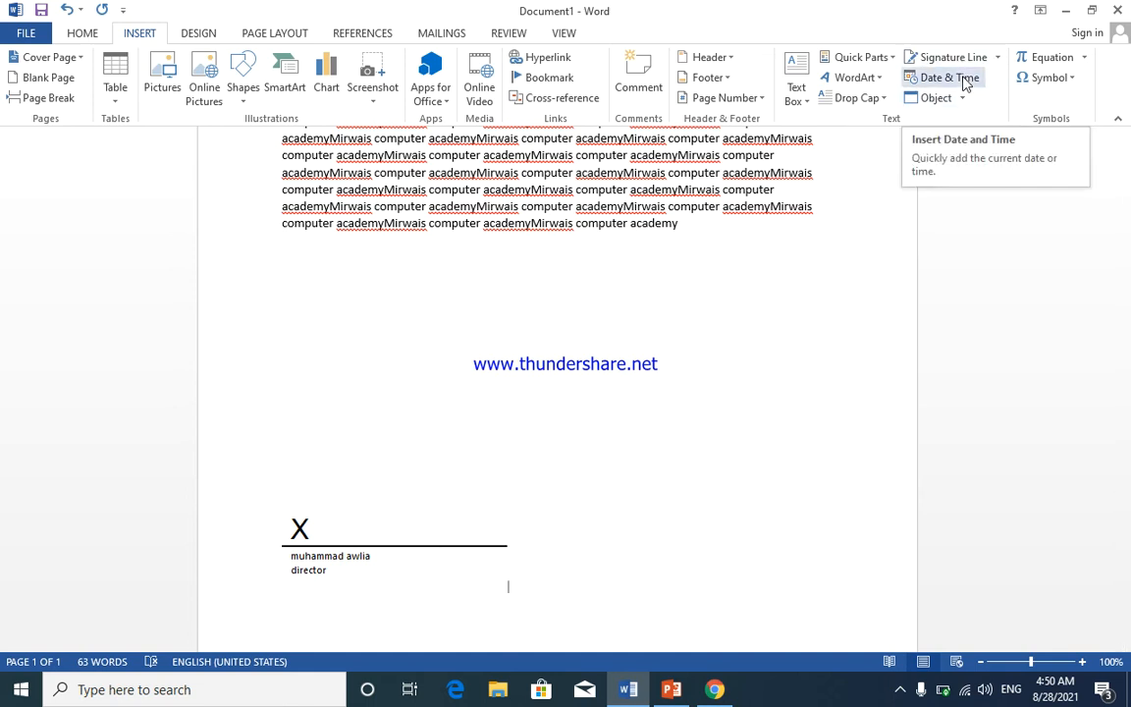
- Insert the timestamp 8/28/2021 4:51:04 AM after 'academy' using the date-with-seconds format
left_click(684, 227)
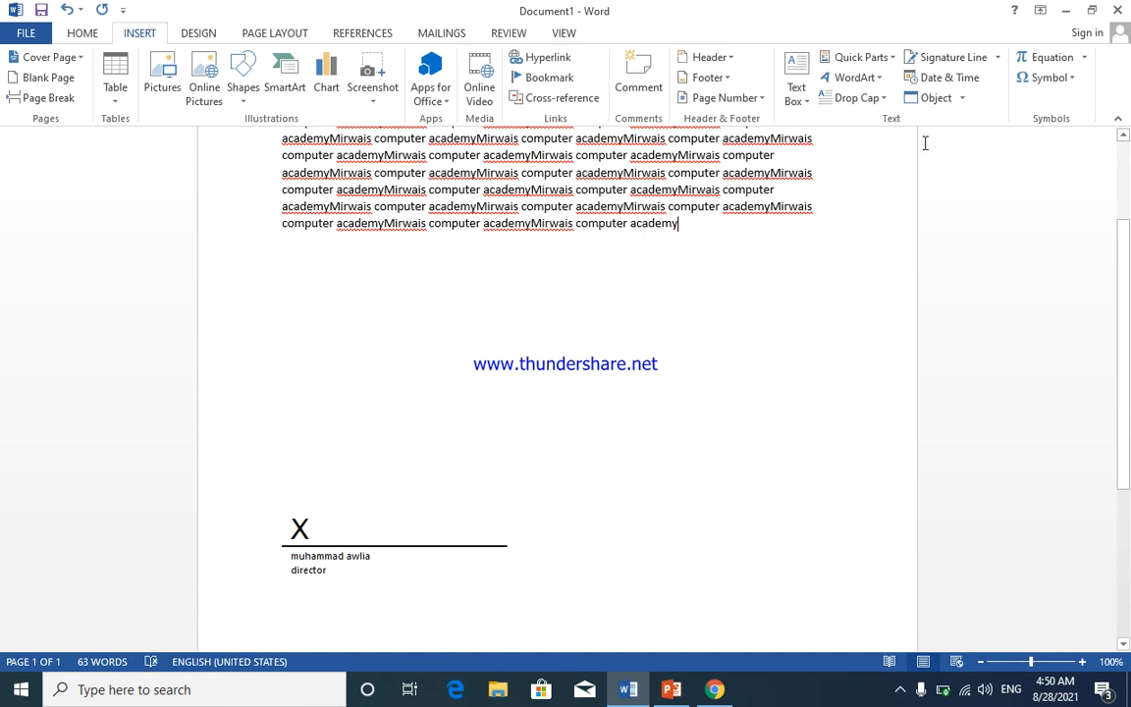
left_click(944, 78)
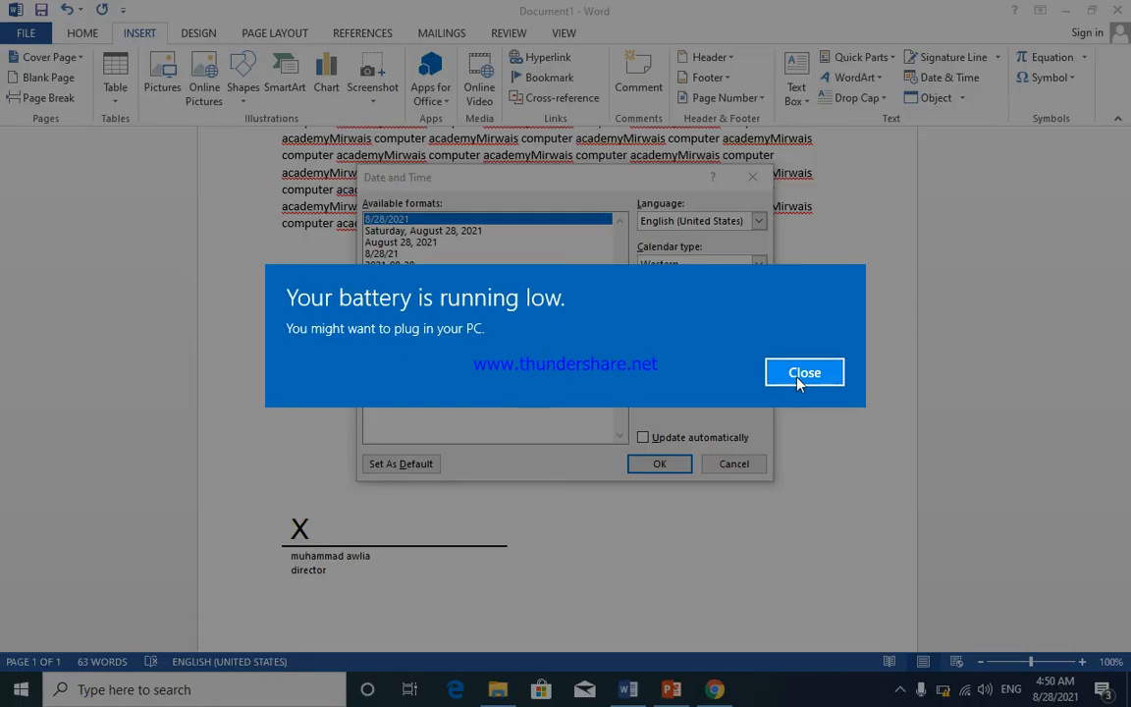
left_click(806, 375)
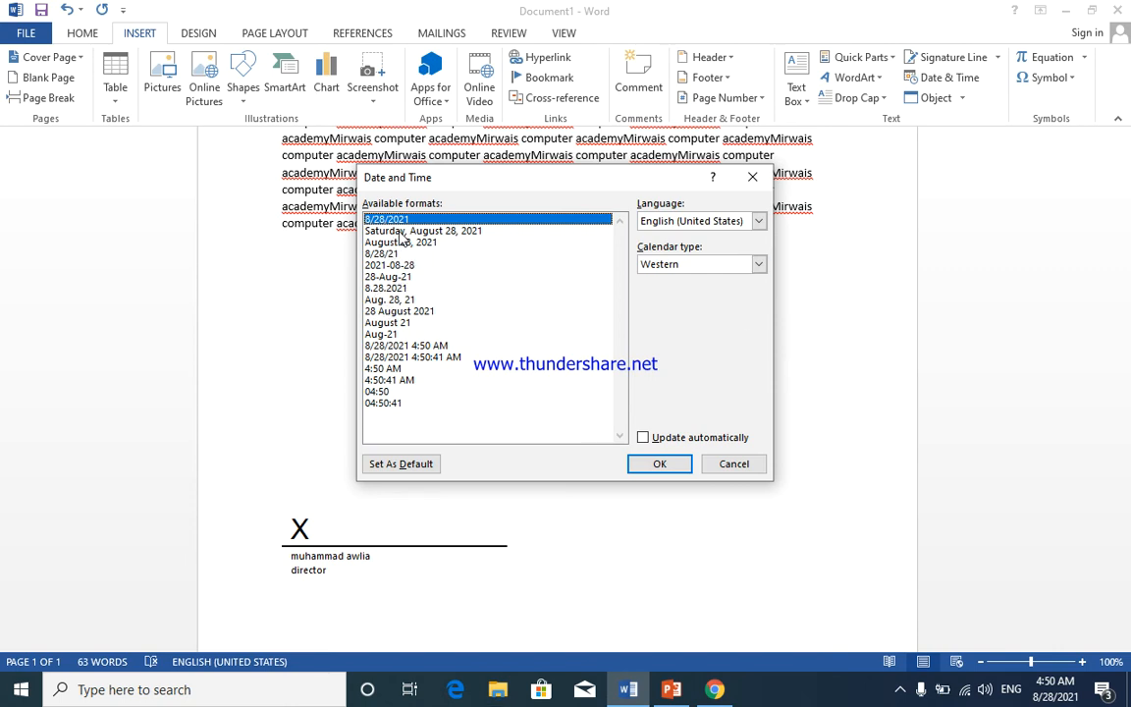
left_click(419, 359)
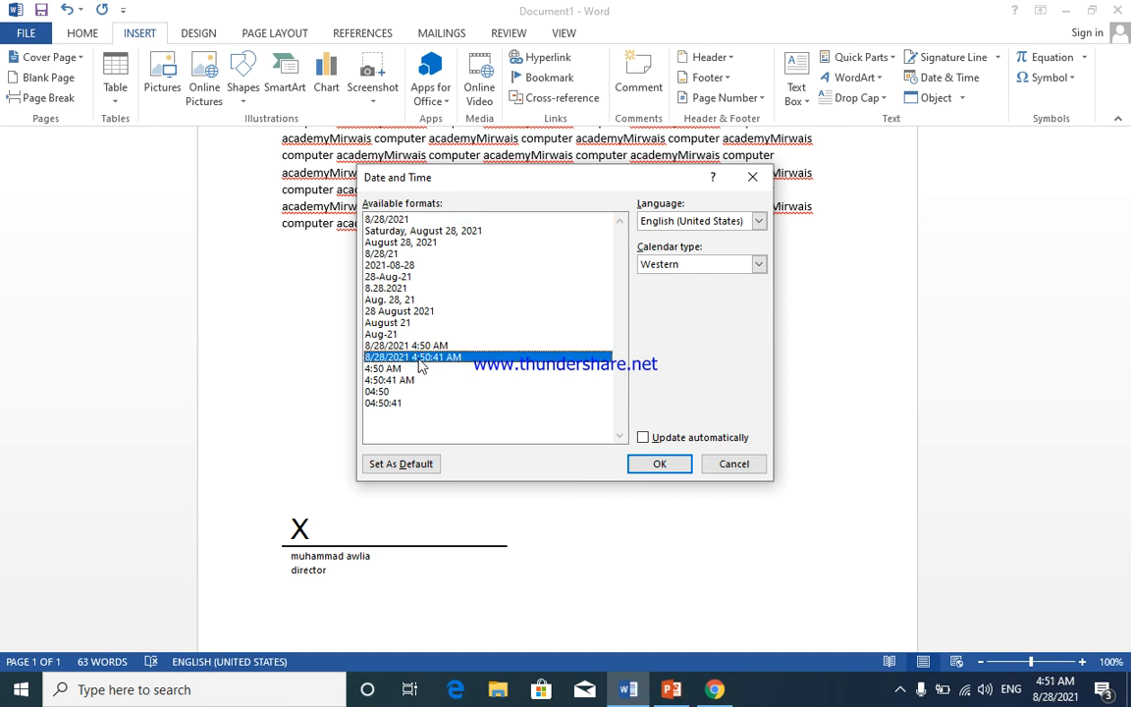
left_click(664, 468)
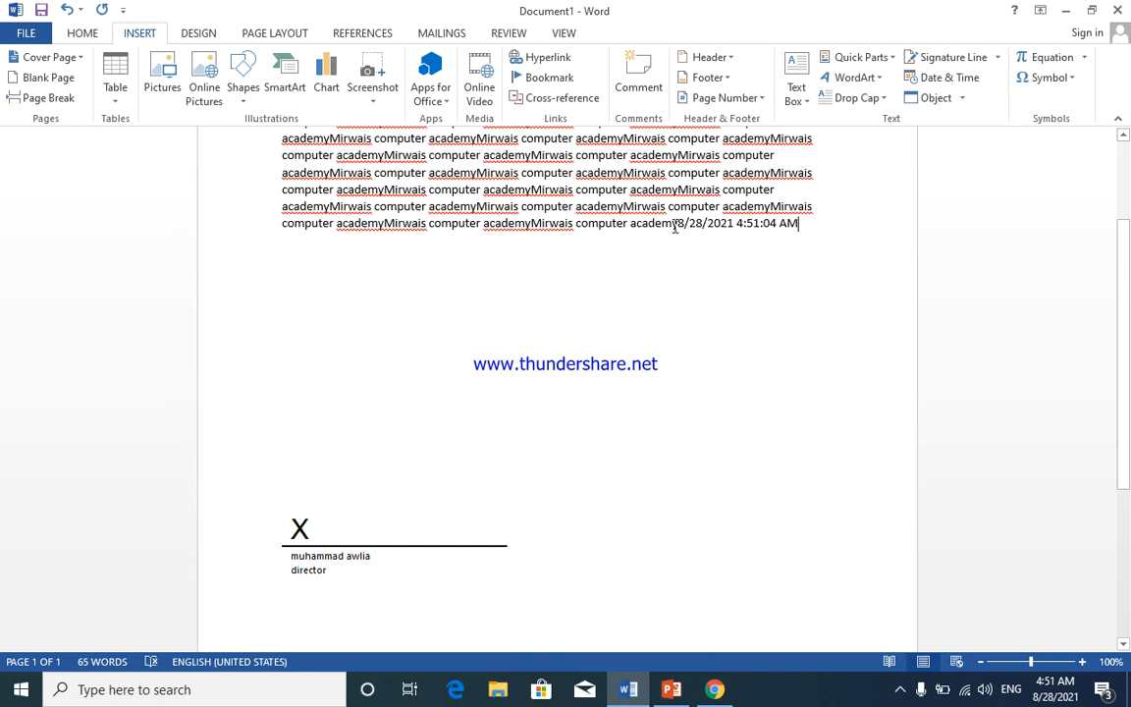
left_click(963, 98)
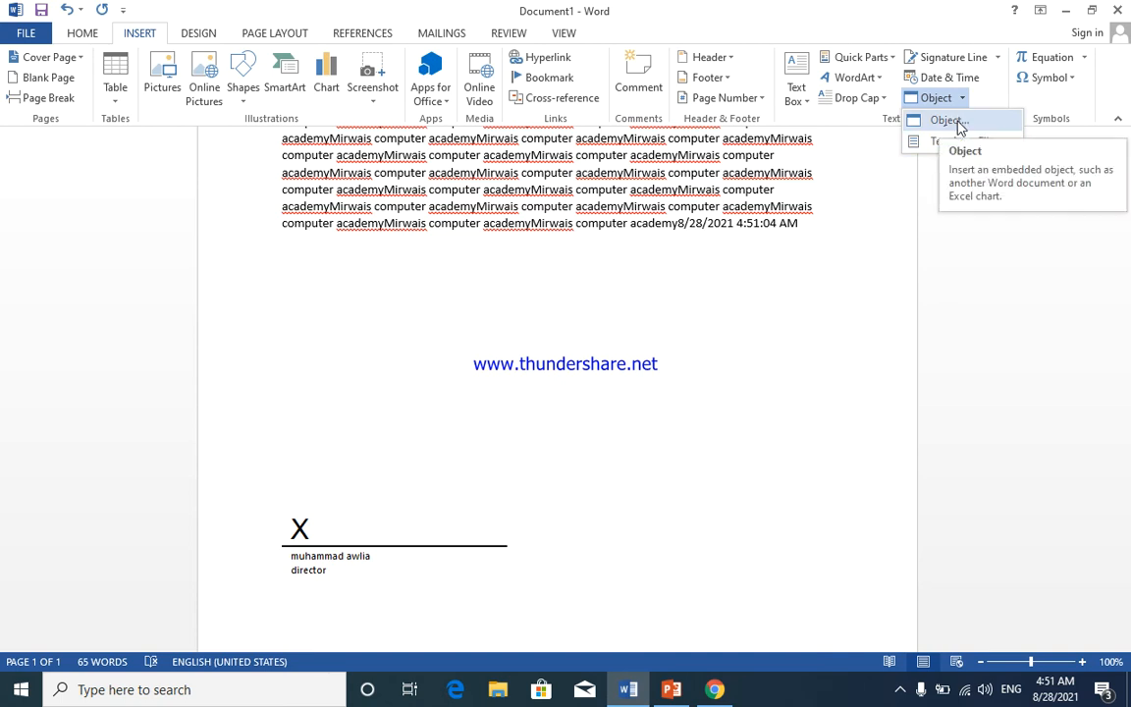
- Insert a new Microsoft Excel 97-2003 Worksheet object from the Object dialog's Create New list
left_click(958, 119)
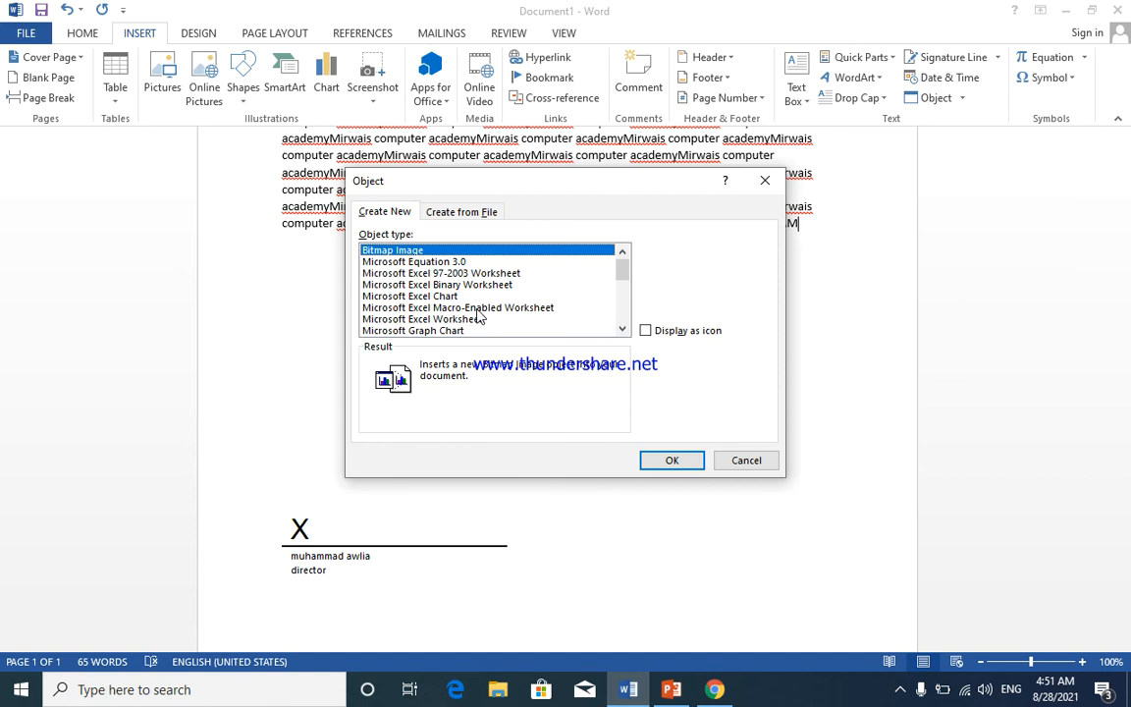
scroll(478, 314, "down", 1)
scroll(478, 314, "down", 1)
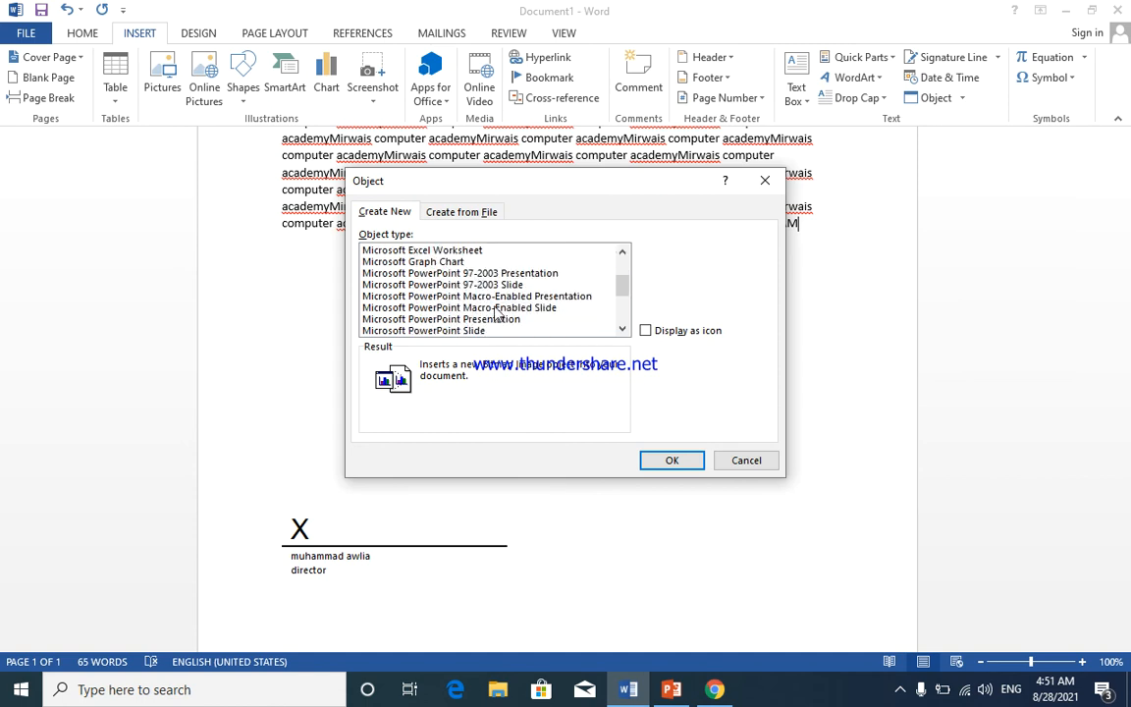
scroll(491, 309, "down", 1)
scroll(486, 316, "down", 1)
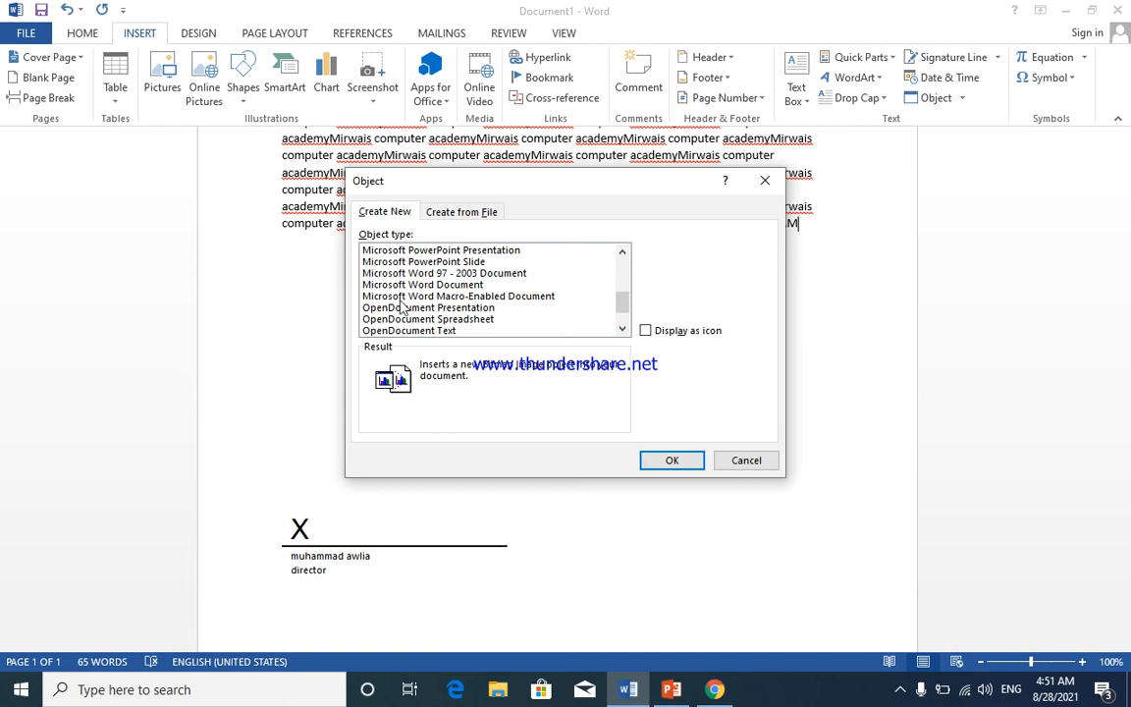
scroll(480, 298, "down", 1)
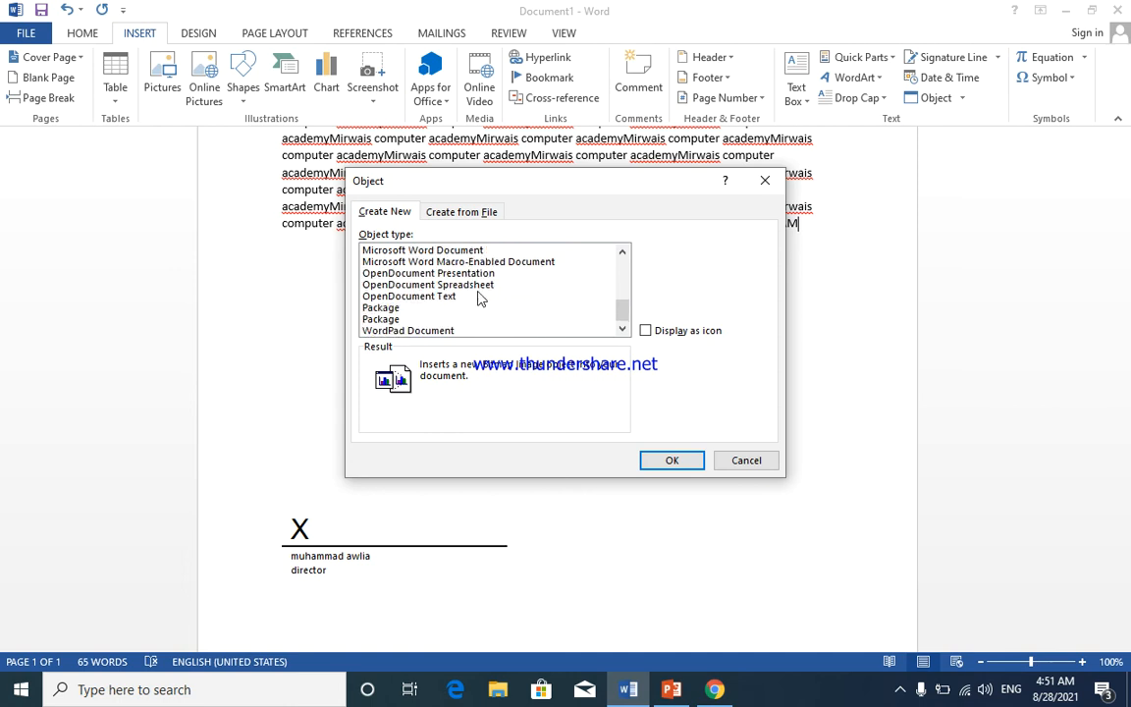
scroll(476, 294, "up", 4)
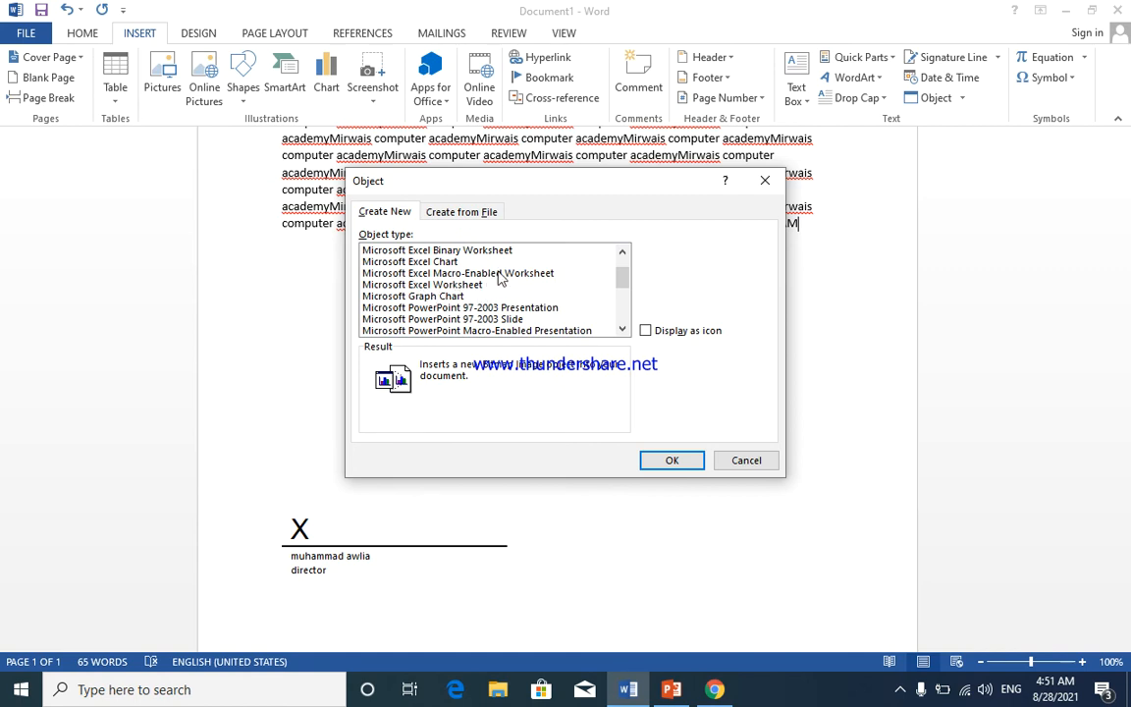
scroll(452, 280, "up", 1)
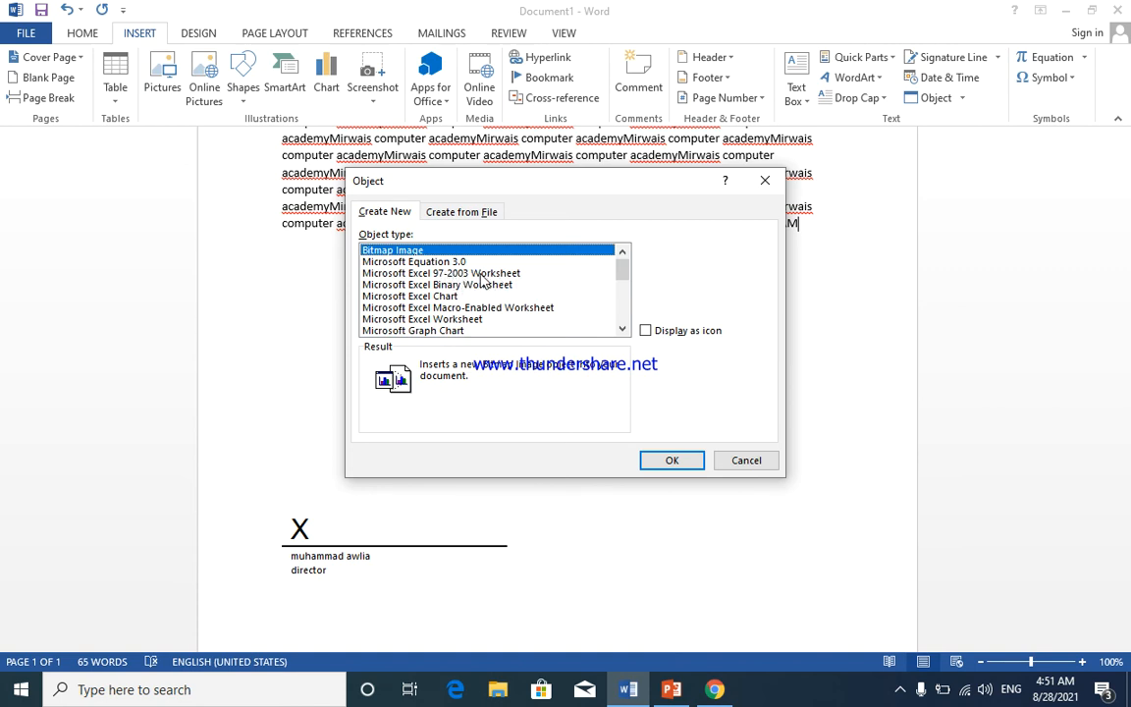
left_click(481, 275)
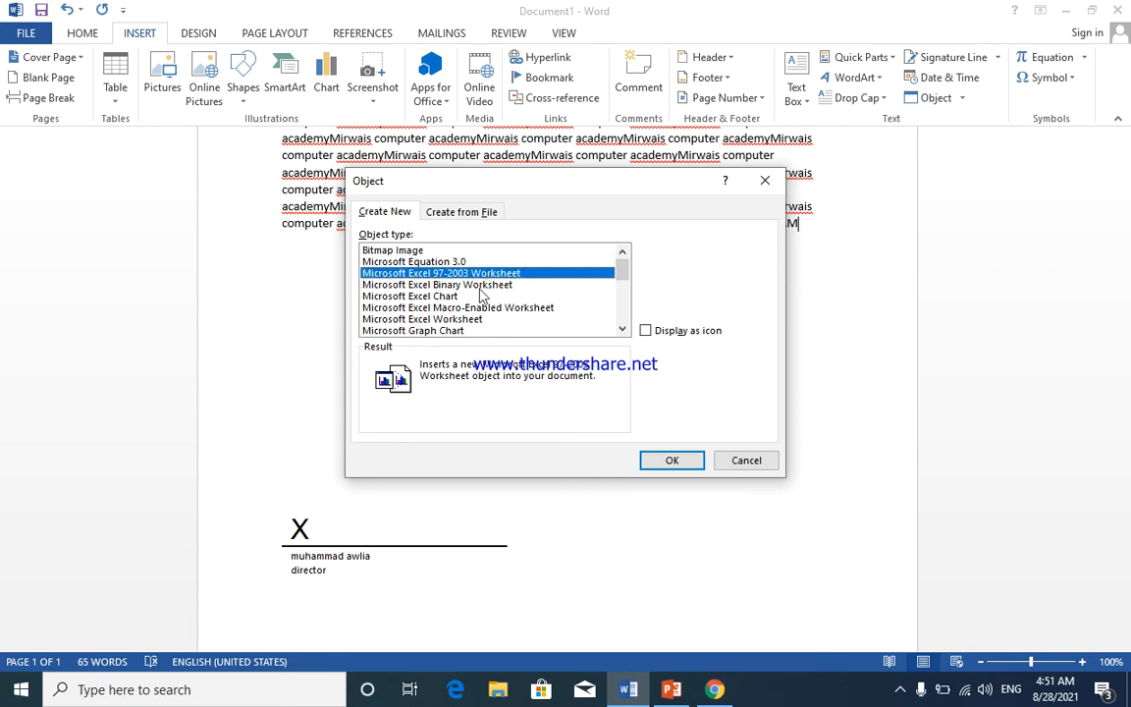
left_click(666, 461)
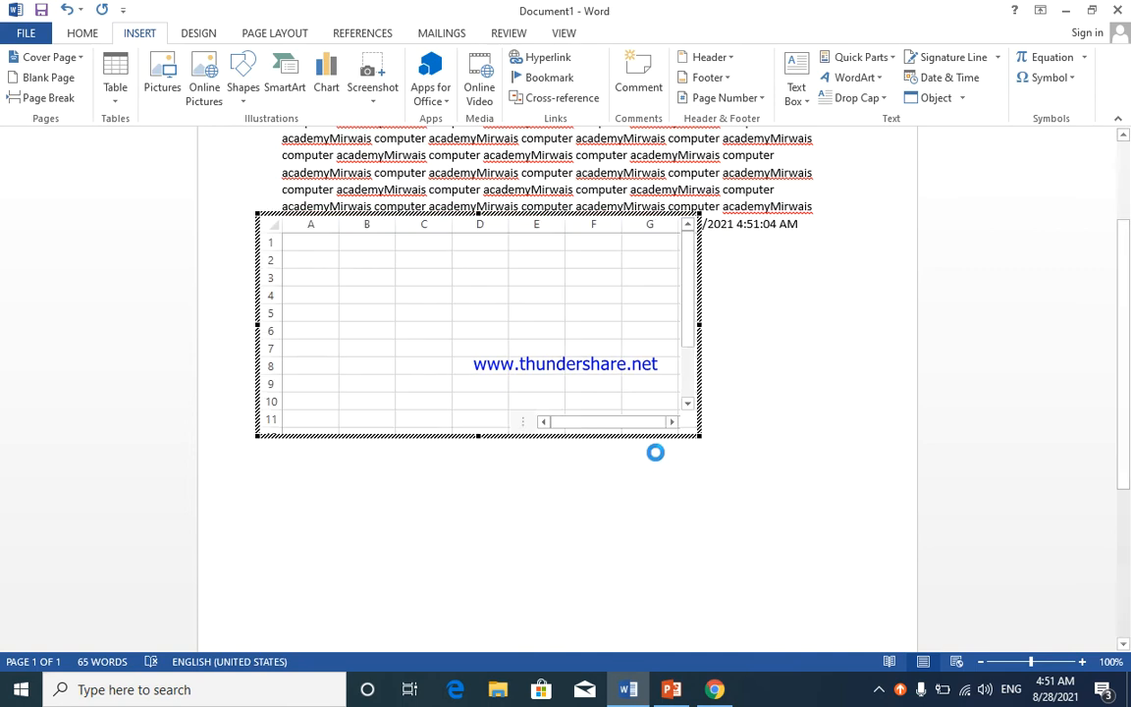
- Fill worksheet cells C4, E6, E4 and D4 with 'sfdg', 'rt', 'rt' and 'rtr'
left_click(439, 373)
type("sfdg")
left_click(534, 405)
type("rt")
left_click(528, 374)
type("rt")
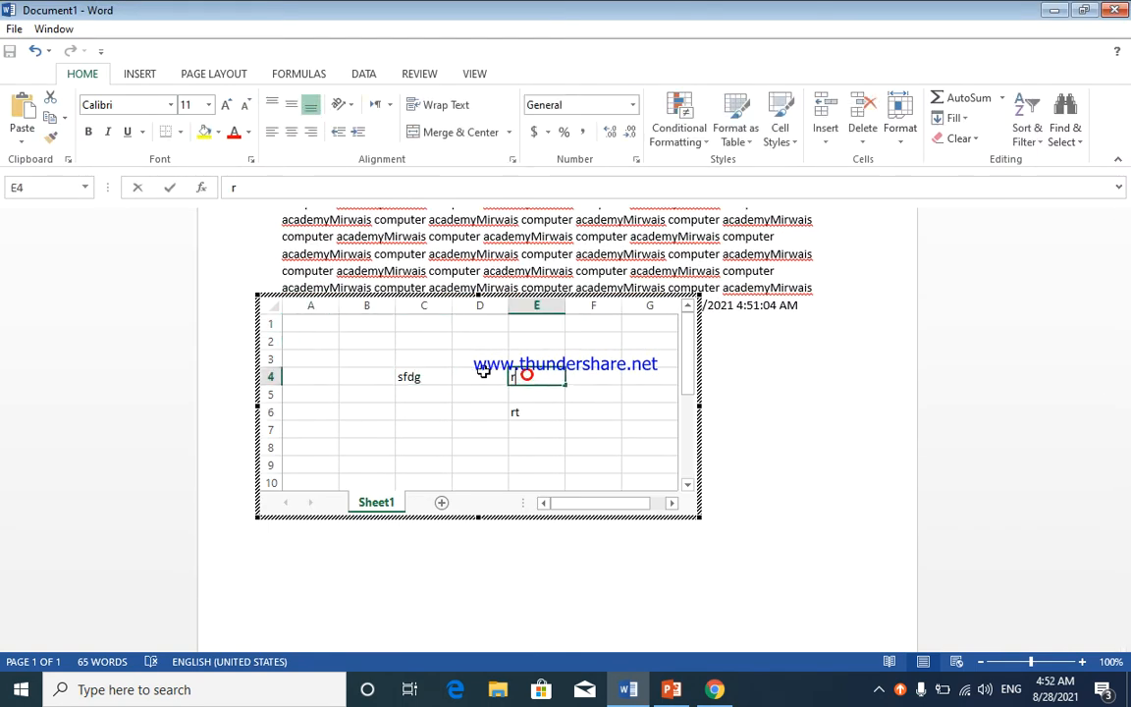
left_click(479, 375)
type("rtr")
left_click(467, 407)
left_click(493, 371)
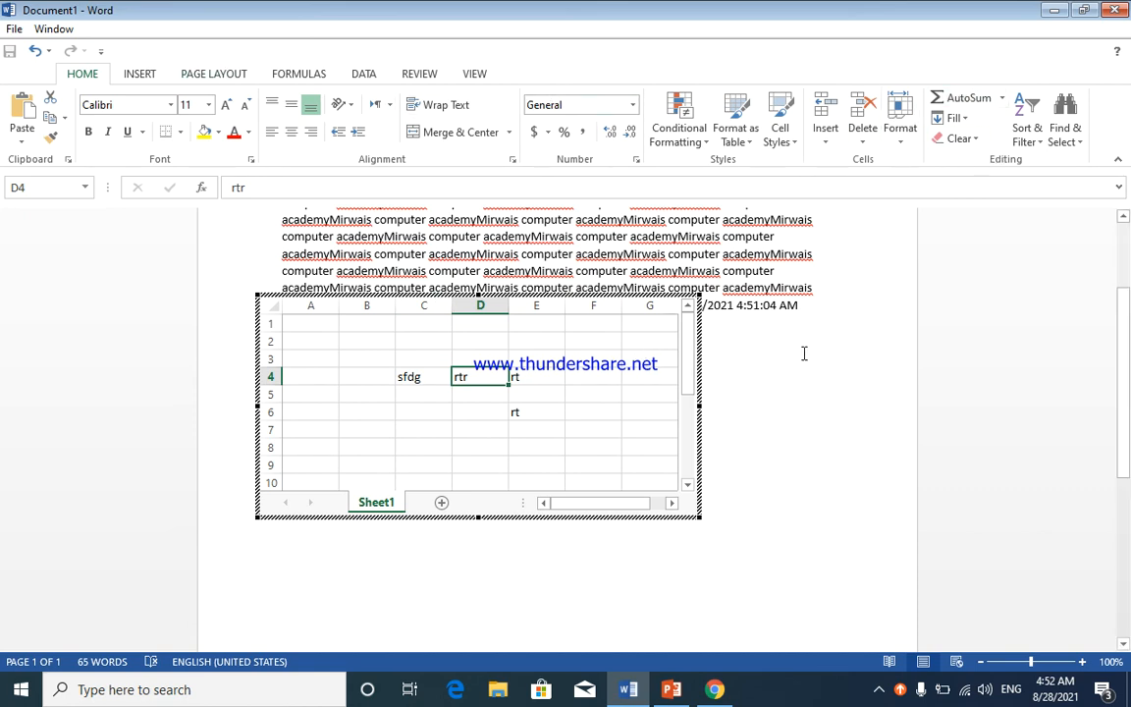
- Exit the worksheet, select the embedded object and undo its insertion
left_click(841, 300)
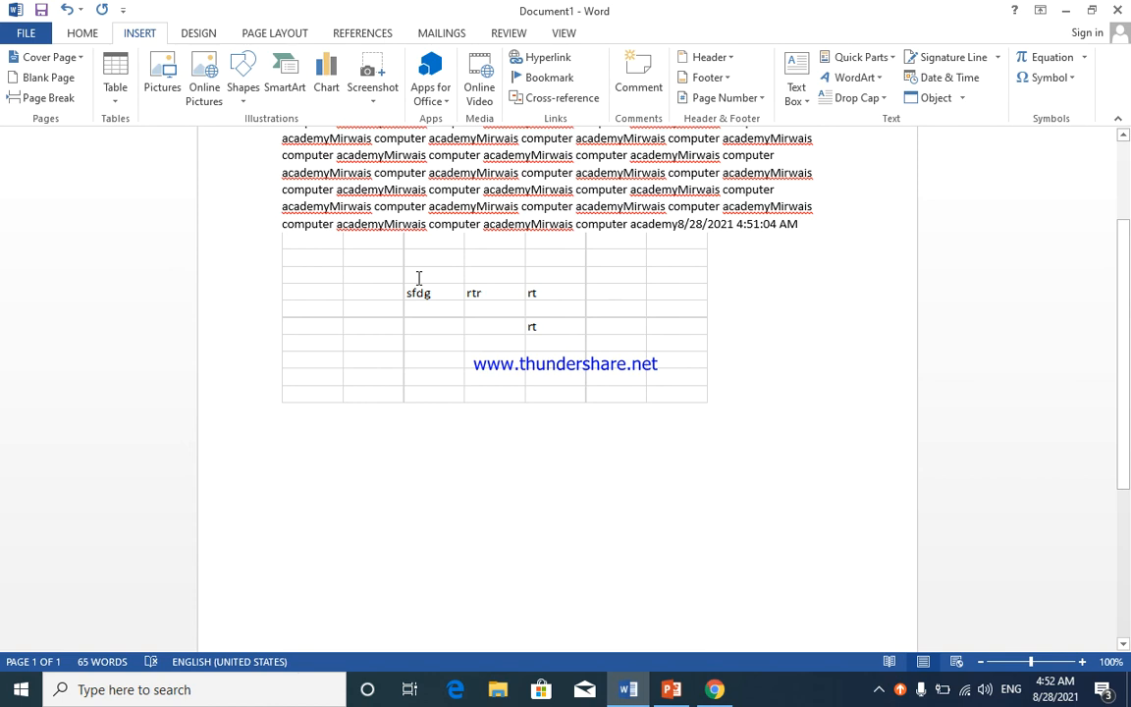
left_click(501, 272)
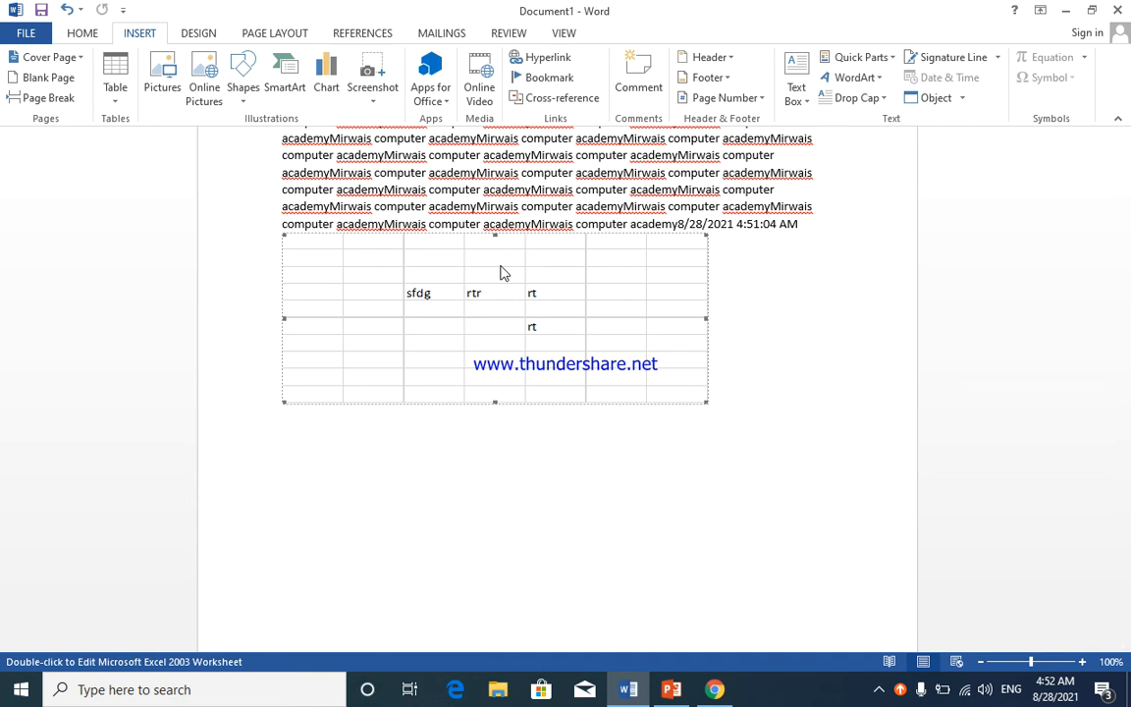
key("ctrl+z")
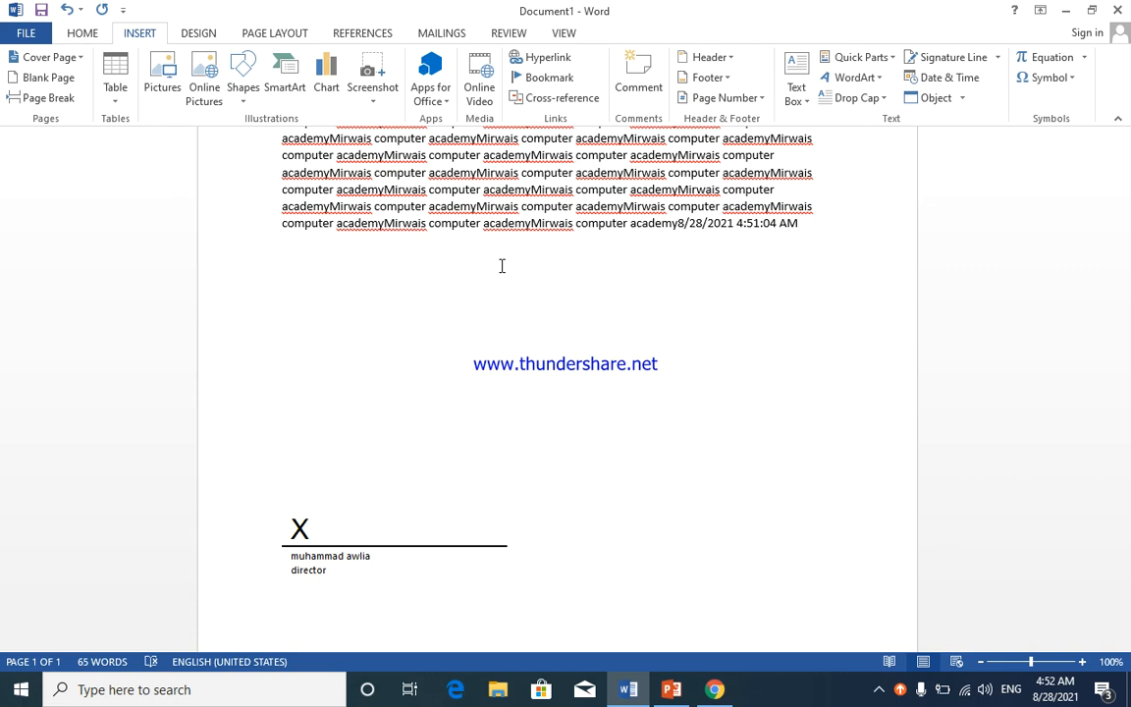
- Start a new empty paragraph below the timestamped text
left_click(962, 98)
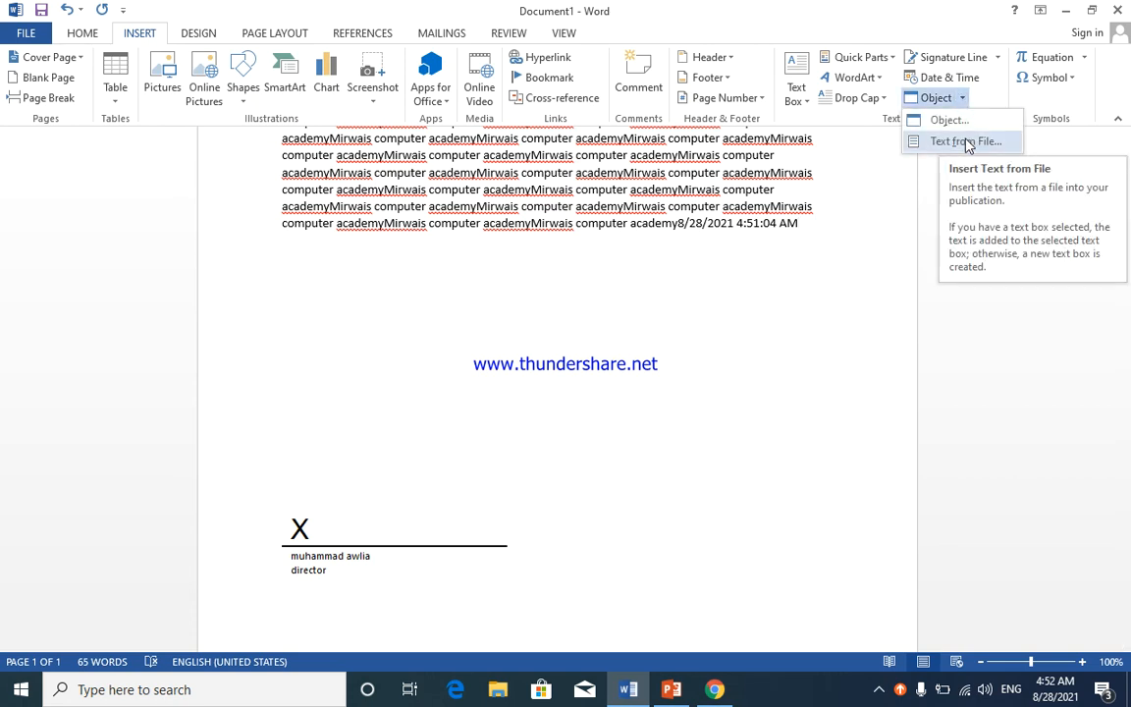
left_click(967, 144)
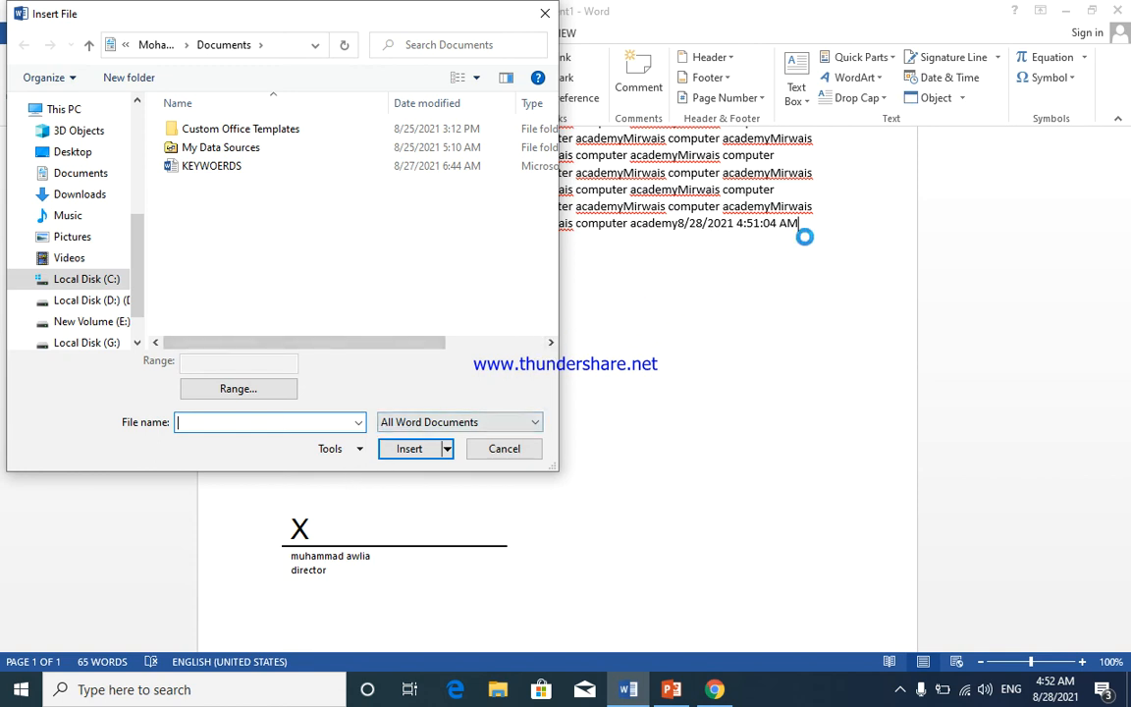
left_click(502, 454)
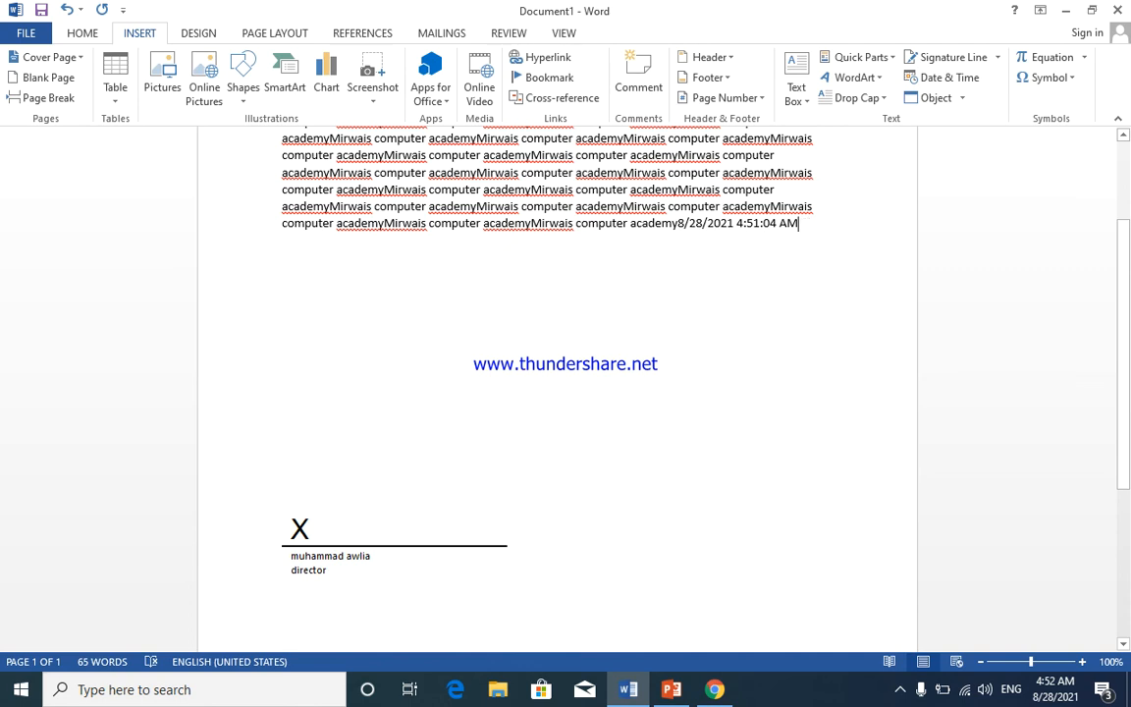
key("Return")
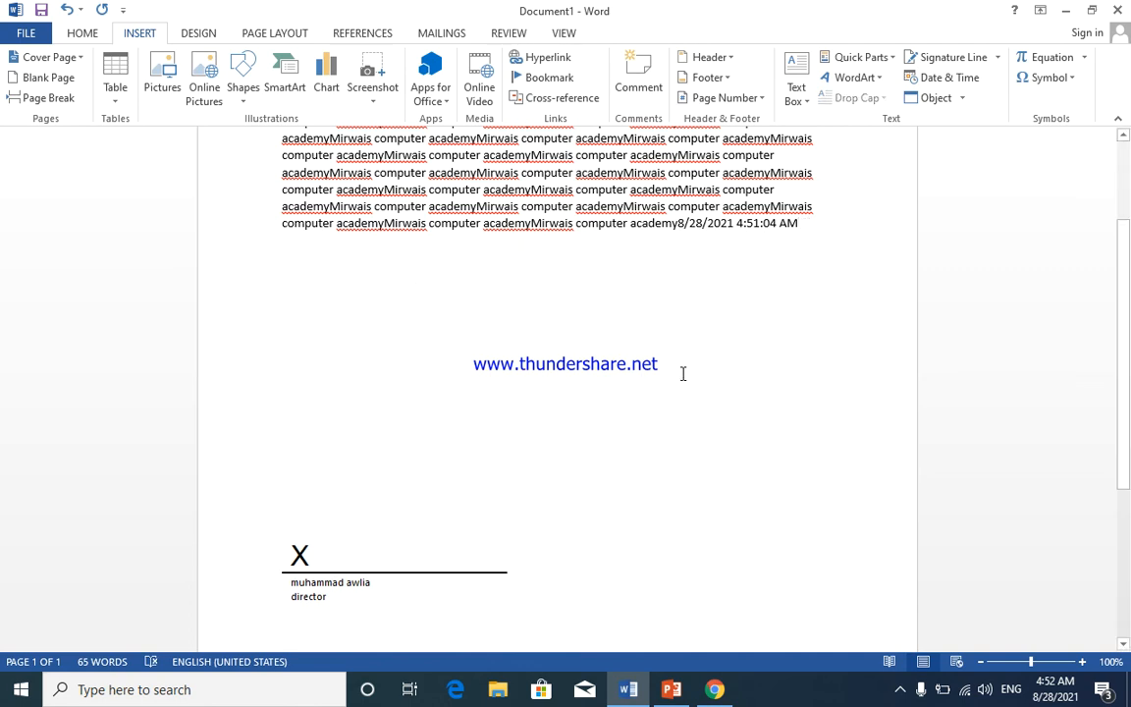
- Insert the text of KEYWOERDS from the Documents folder using Text from File
left_click(963, 99)
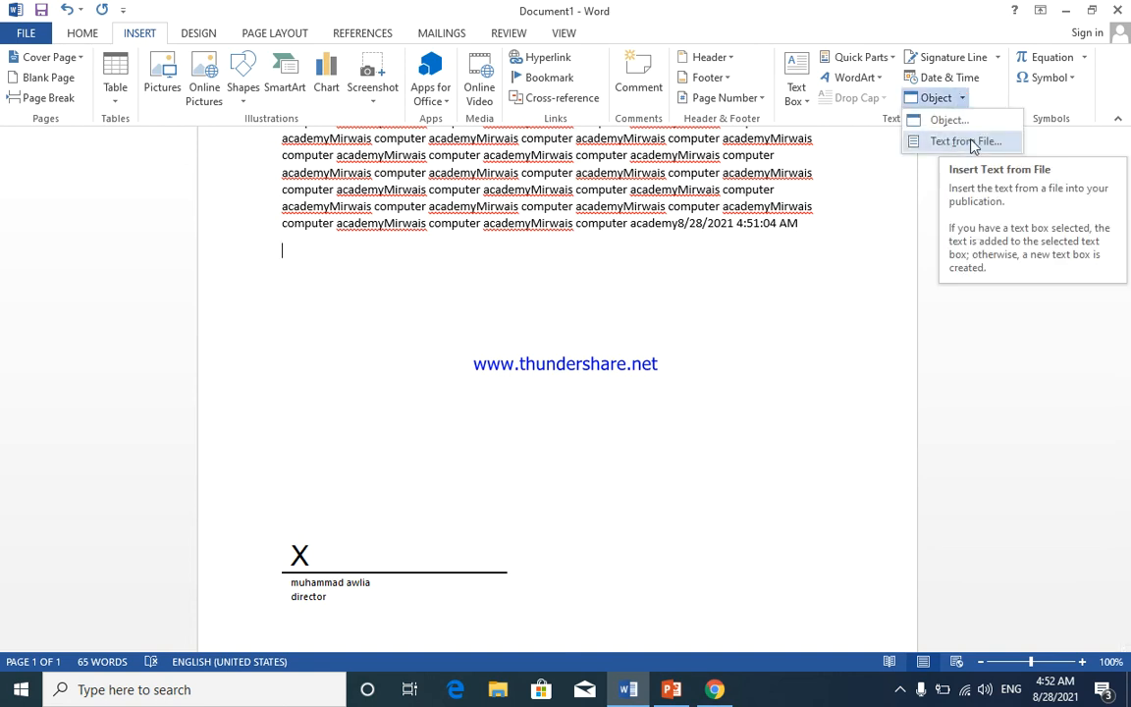
left_click(967, 141)
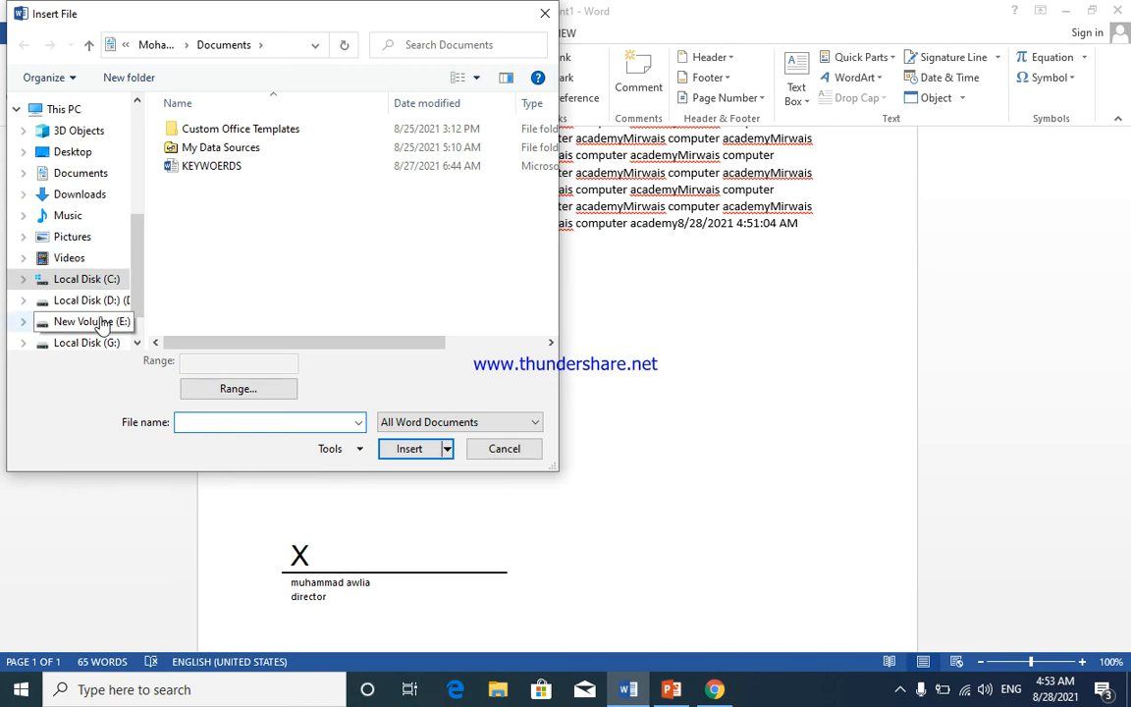
left_click(98, 303)
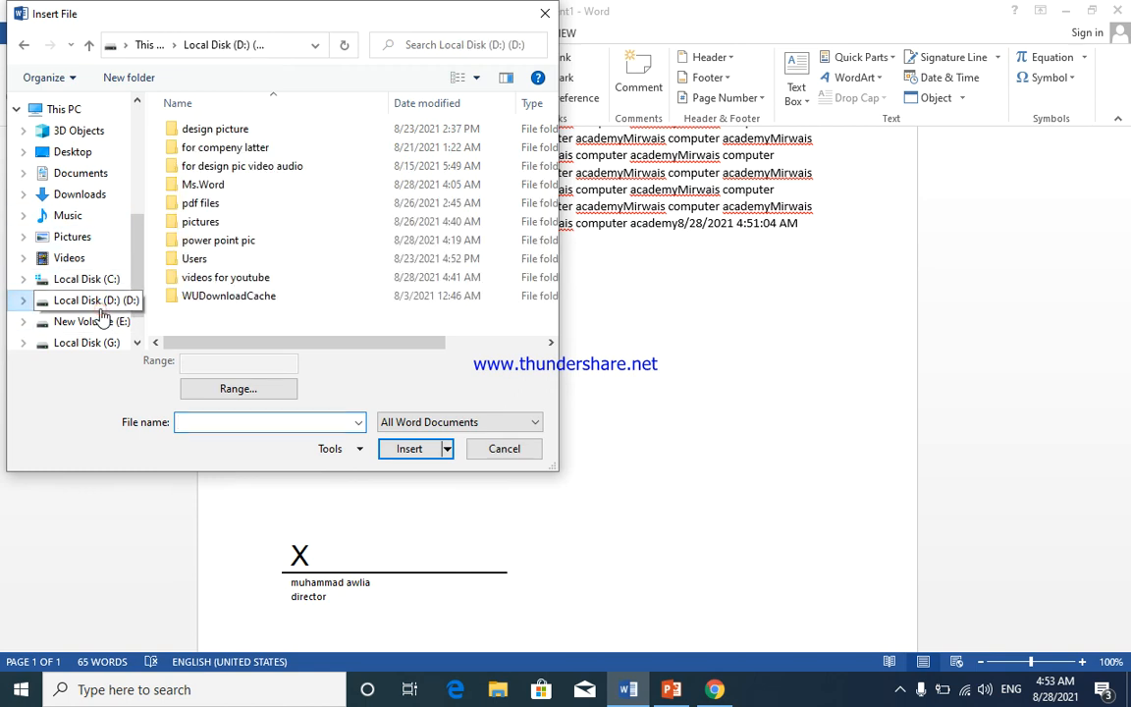
double_click(237, 189)
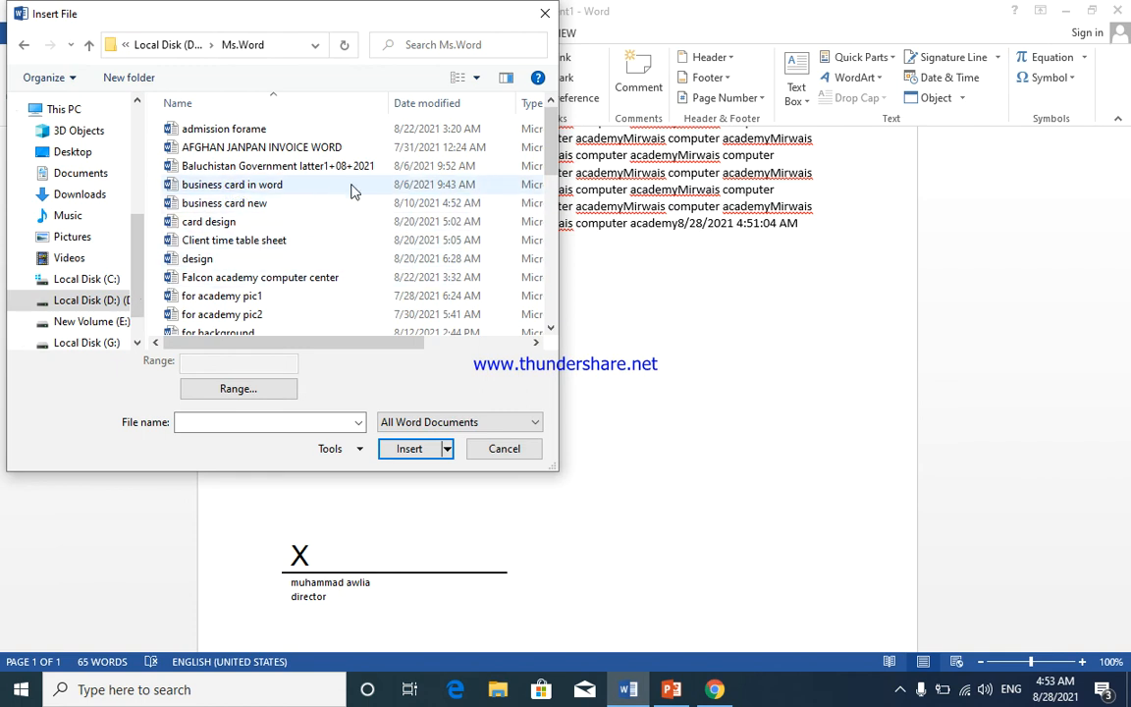
scroll(354, 194, "down", 4)
scroll(354, 201, "down", 3)
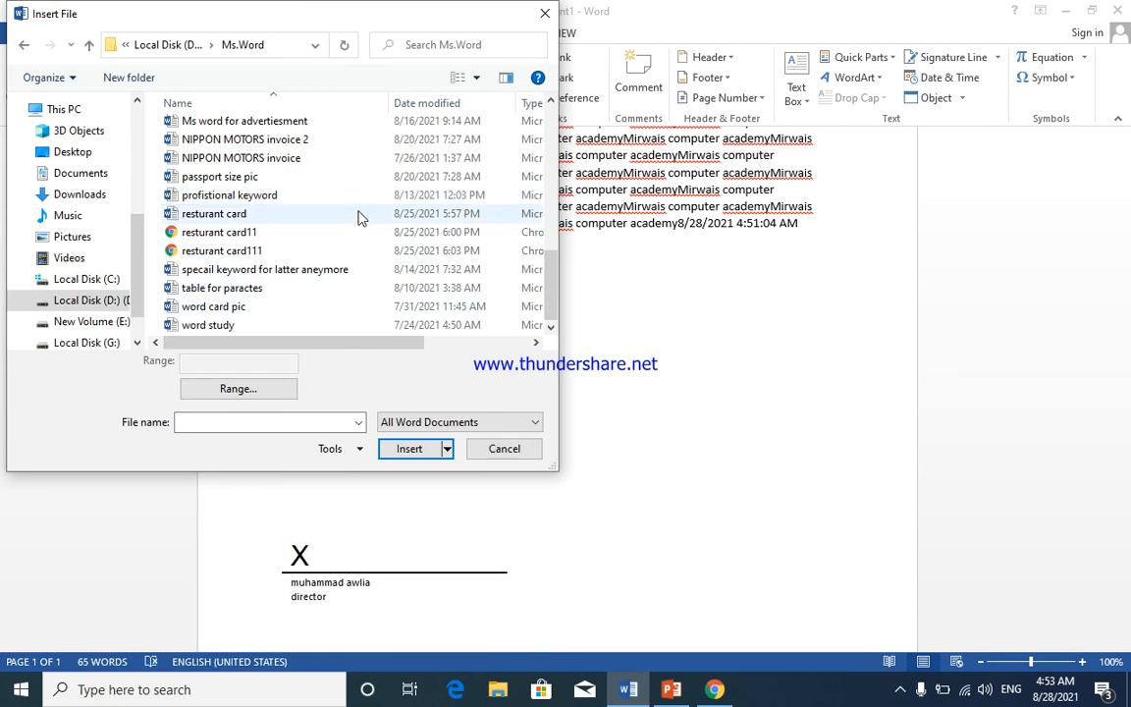
left_click(110, 281)
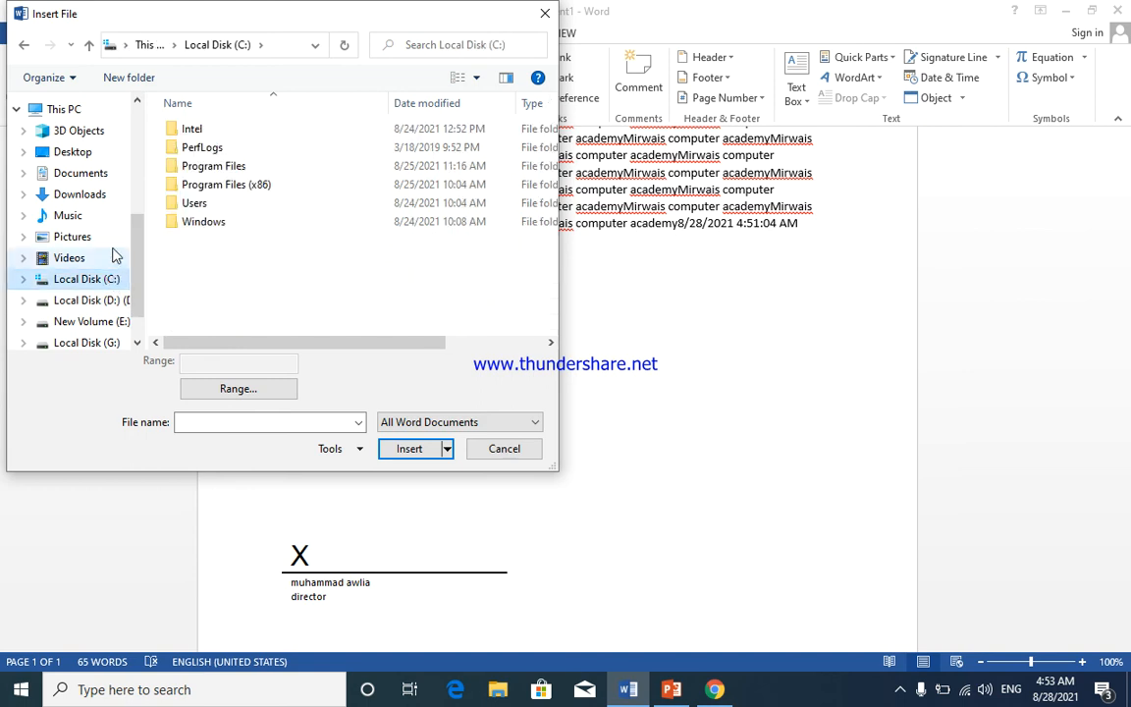
left_click(110, 194)
left_click(120, 174)
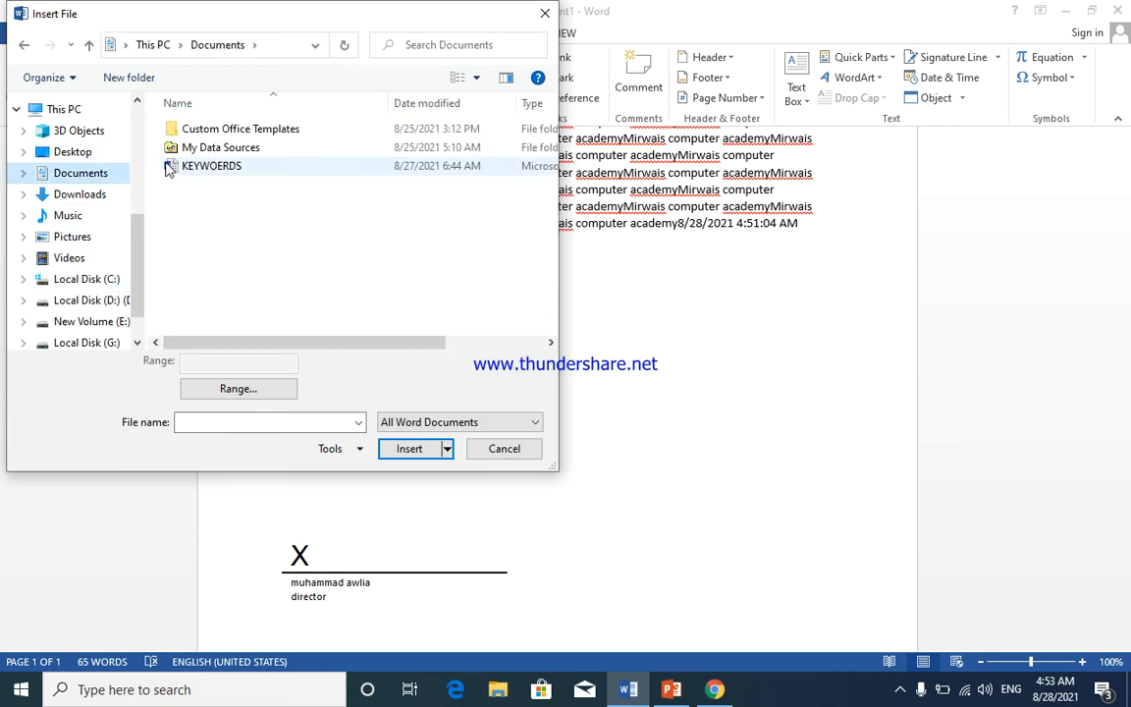
left_click(228, 170)
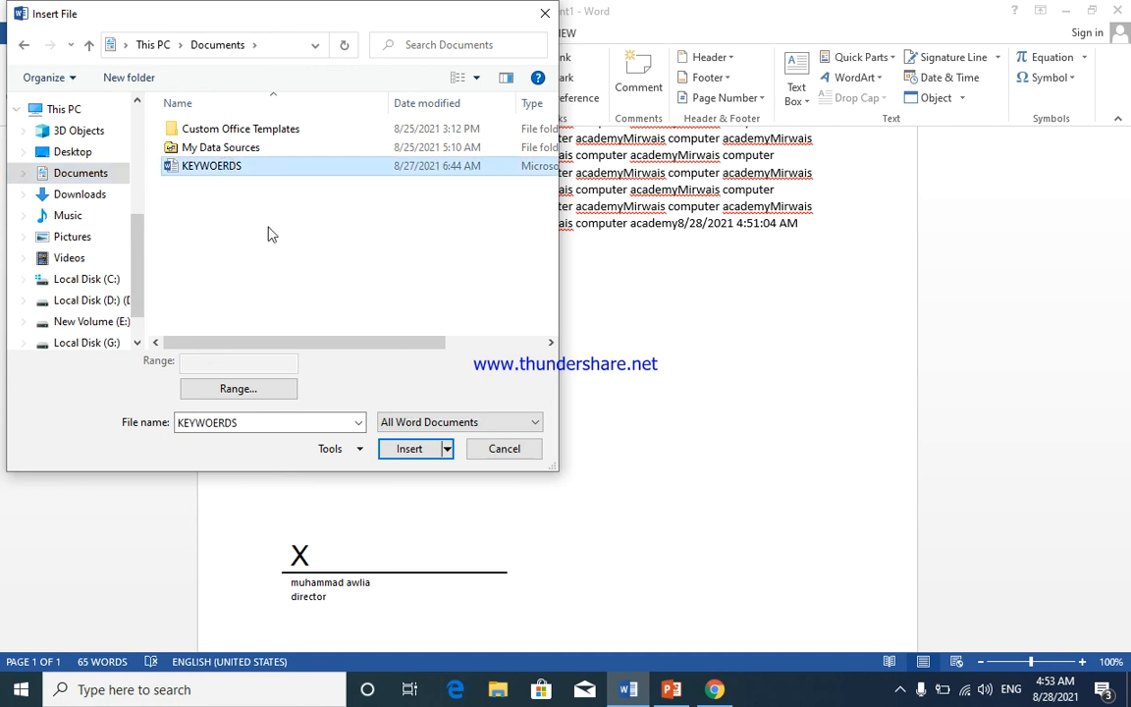
left_click(409, 454)
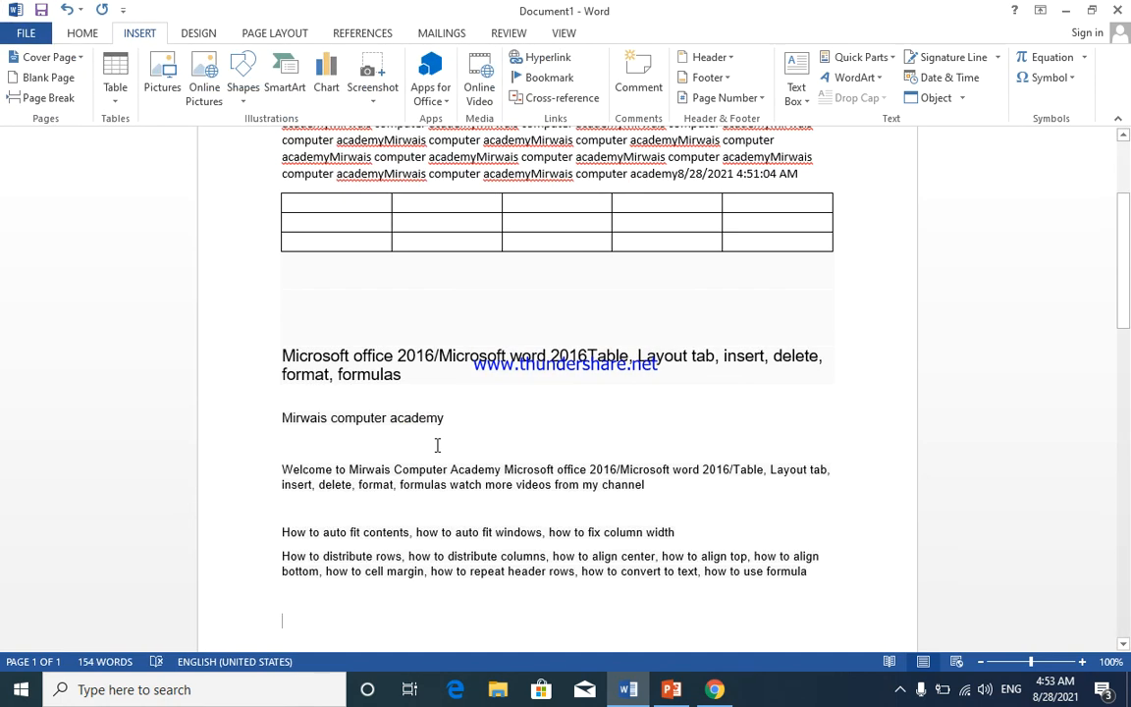
- Review the inserted file text and place the insertion point below it
scroll(727, 442, "down", 3)
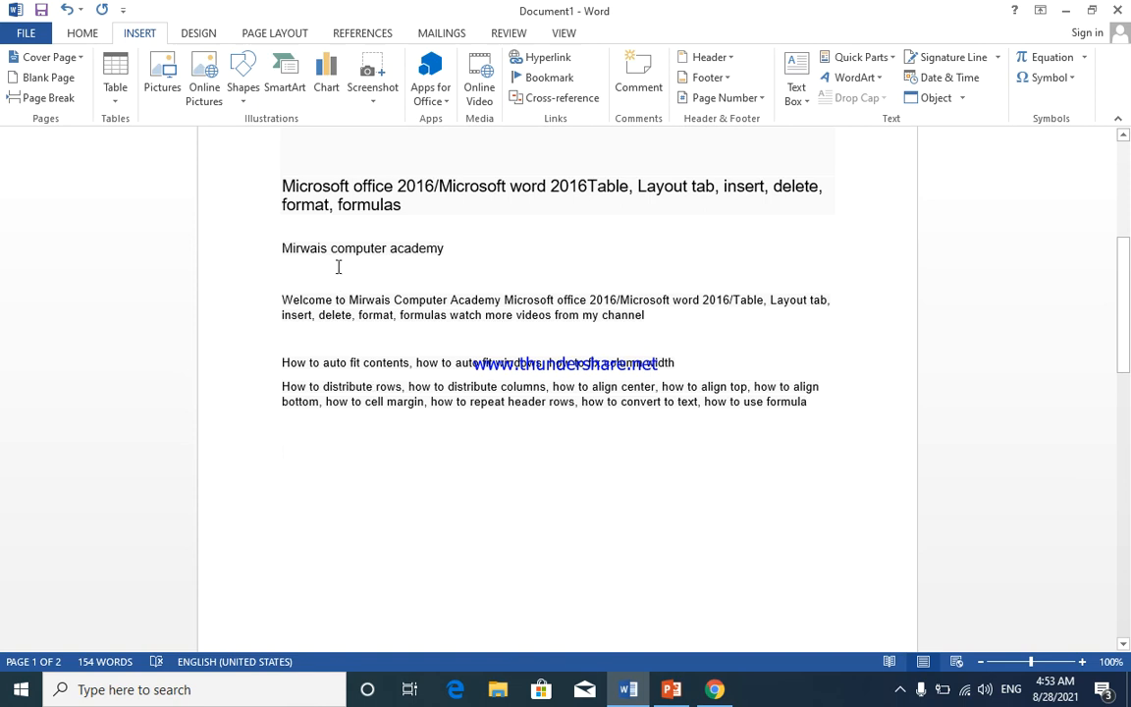
scroll(514, 398, "up", 5)
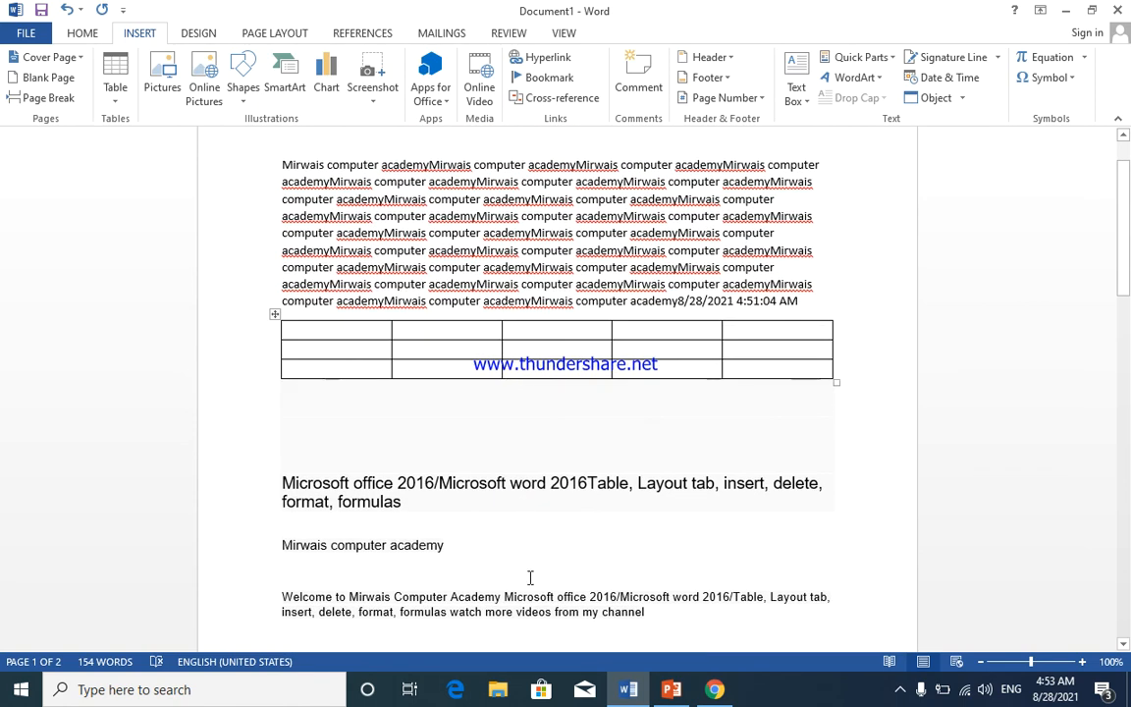
scroll(554, 524, "down", 2)
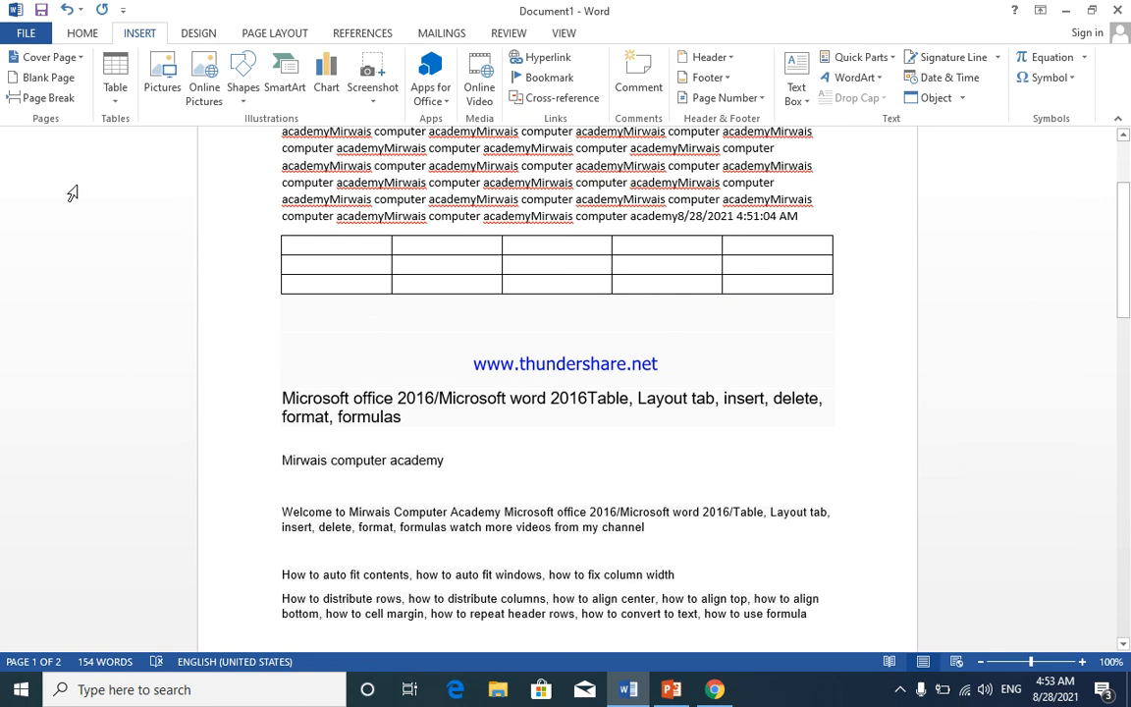
left_click(962, 99)
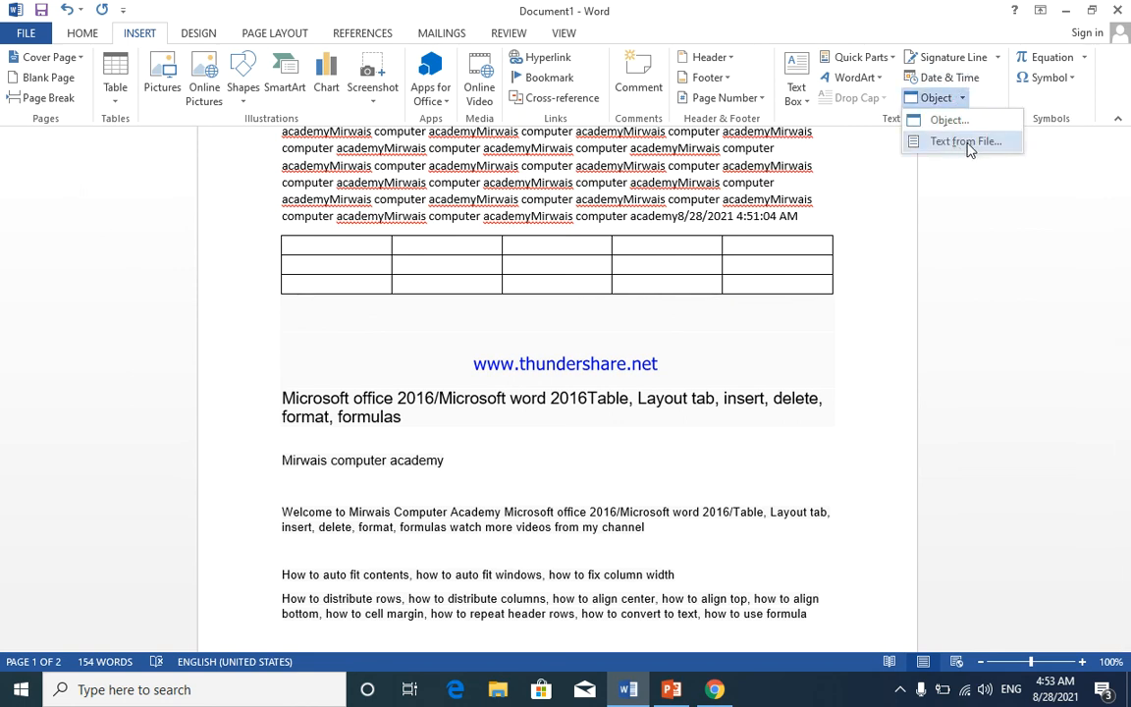
left_click(840, 327)
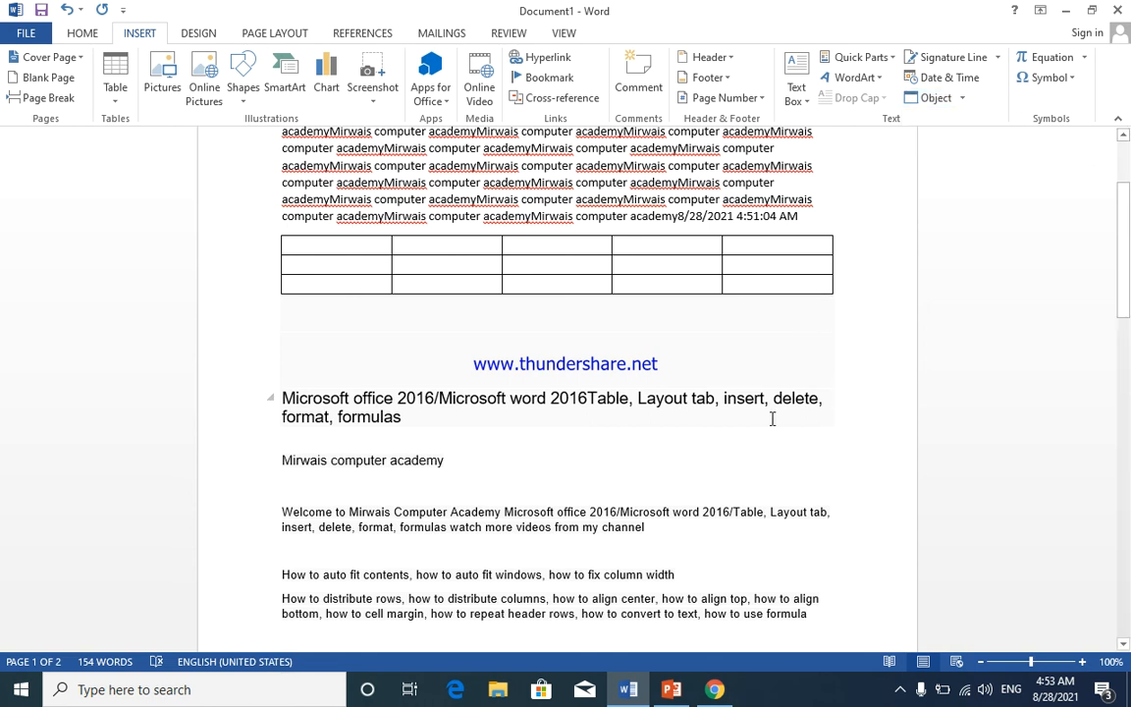
scroll(746, 407, "down", 7)
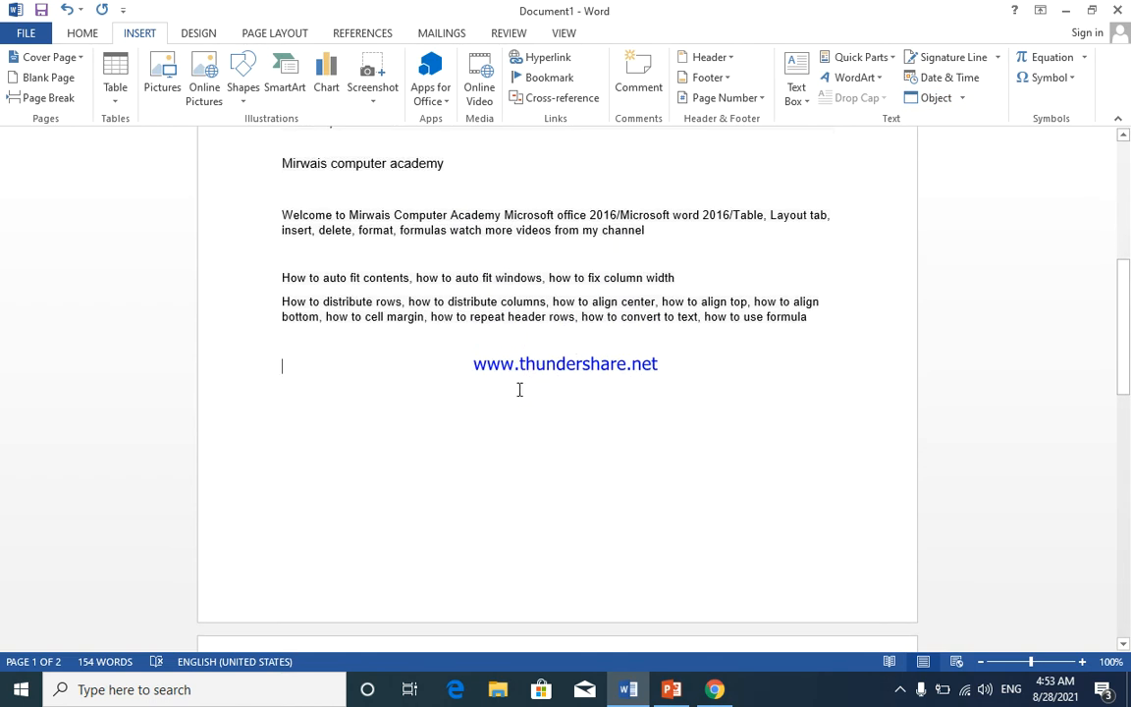
left_click(374, 362)
scroll(838, 336, "up", 9)
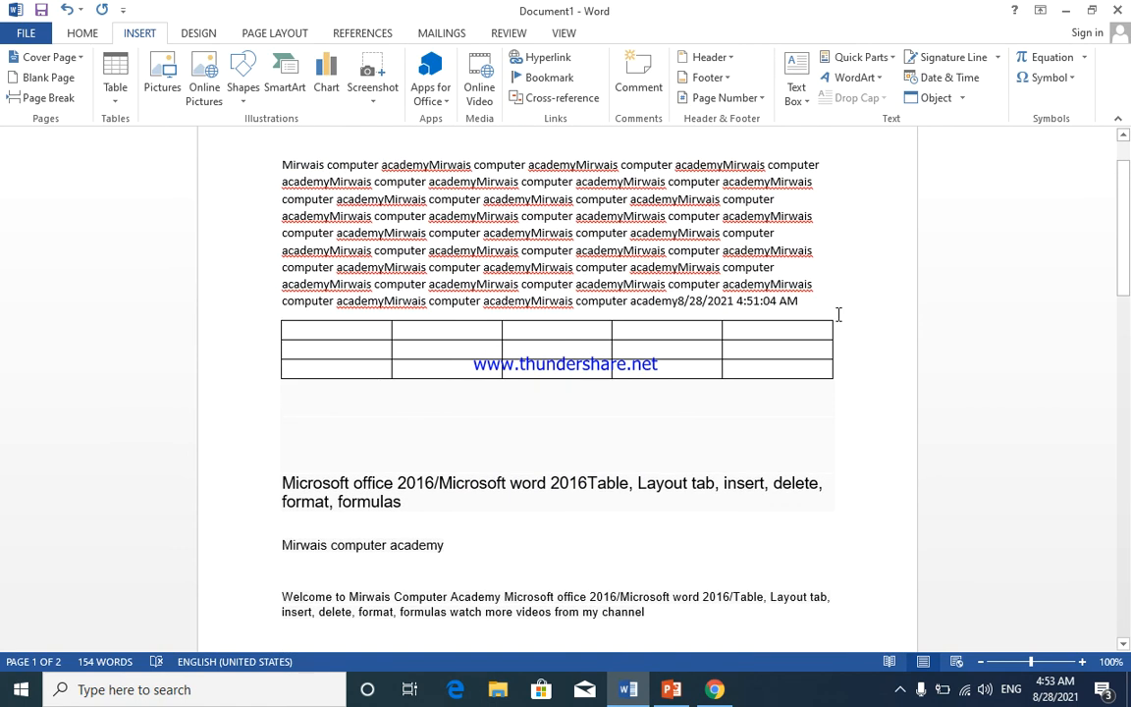
- Select the entire document with Ctrl+A and delete all its content
left_click(1085, 59)
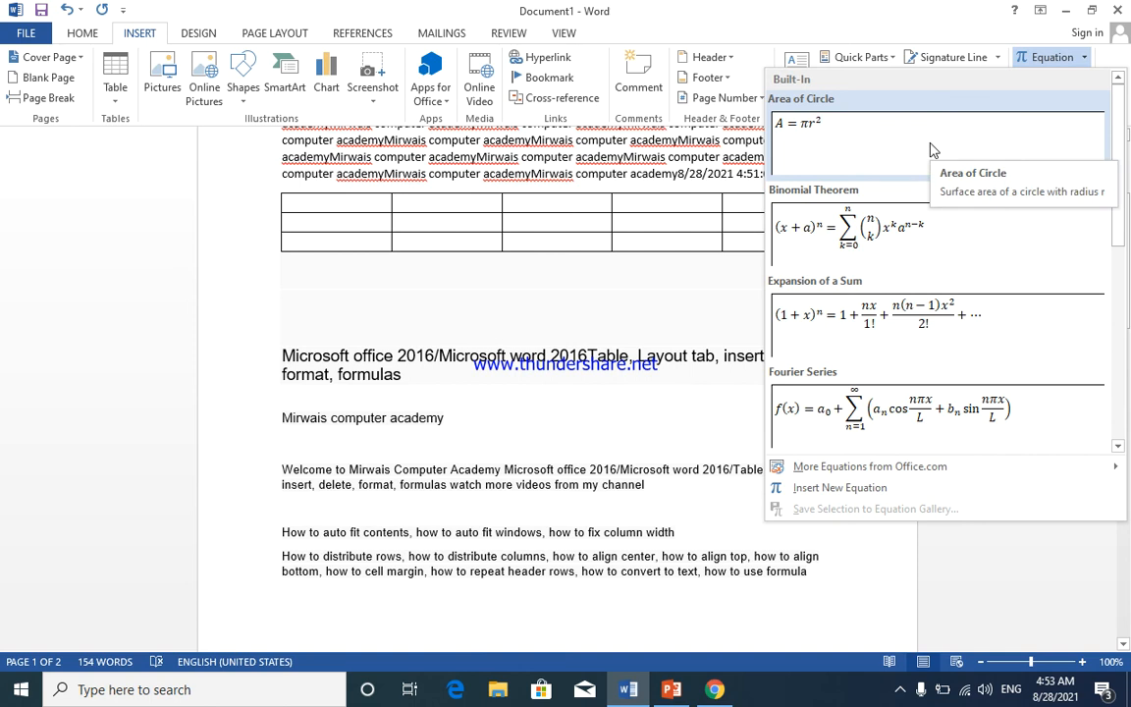
left_click(656, 453)
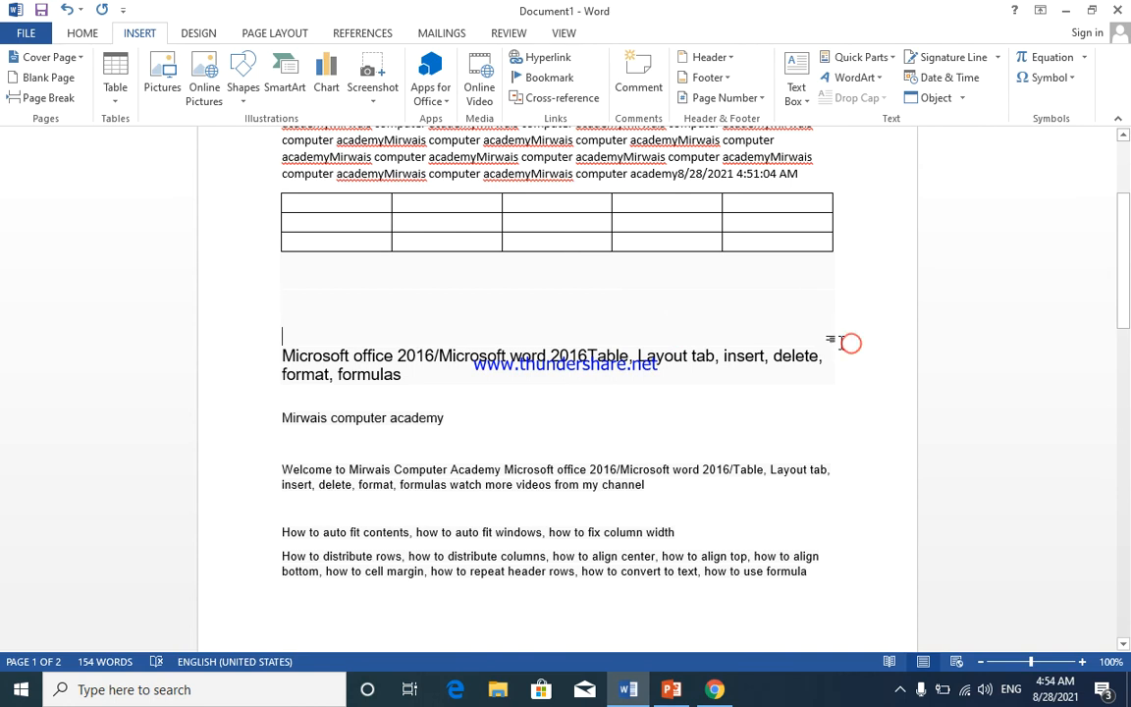
key("ctrl+a")
key("Delete")
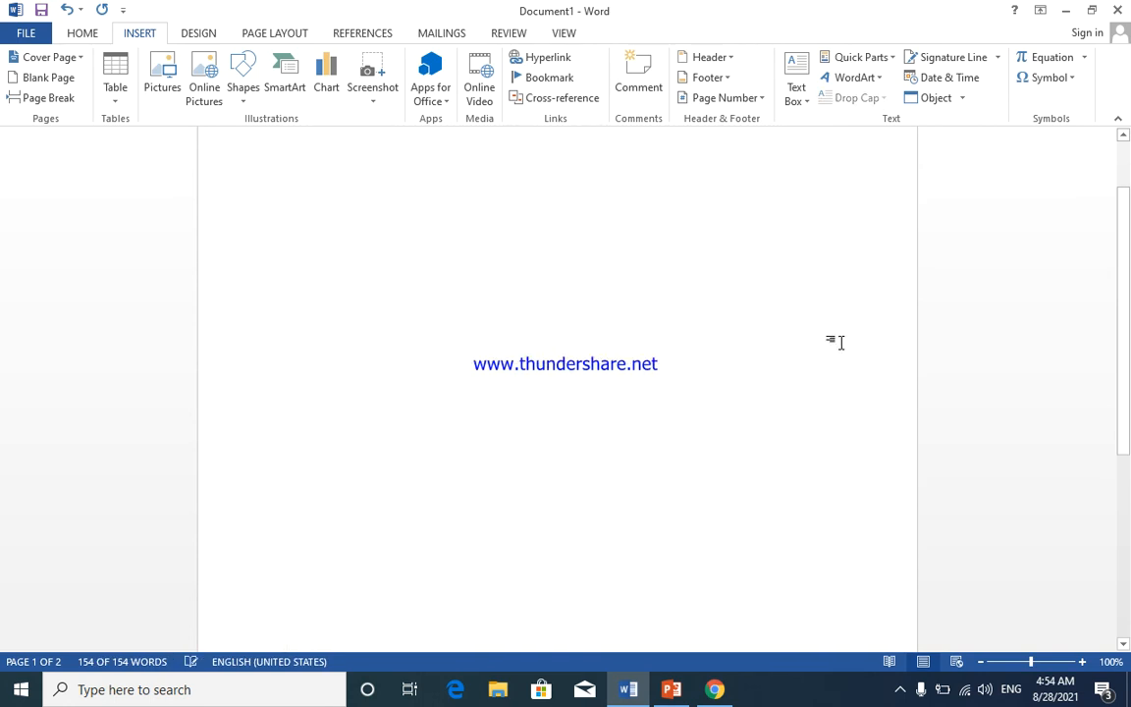
- Insert the Area of Circle equation A = πr², then select and delete it
scroll(815, 314, "up", 1)
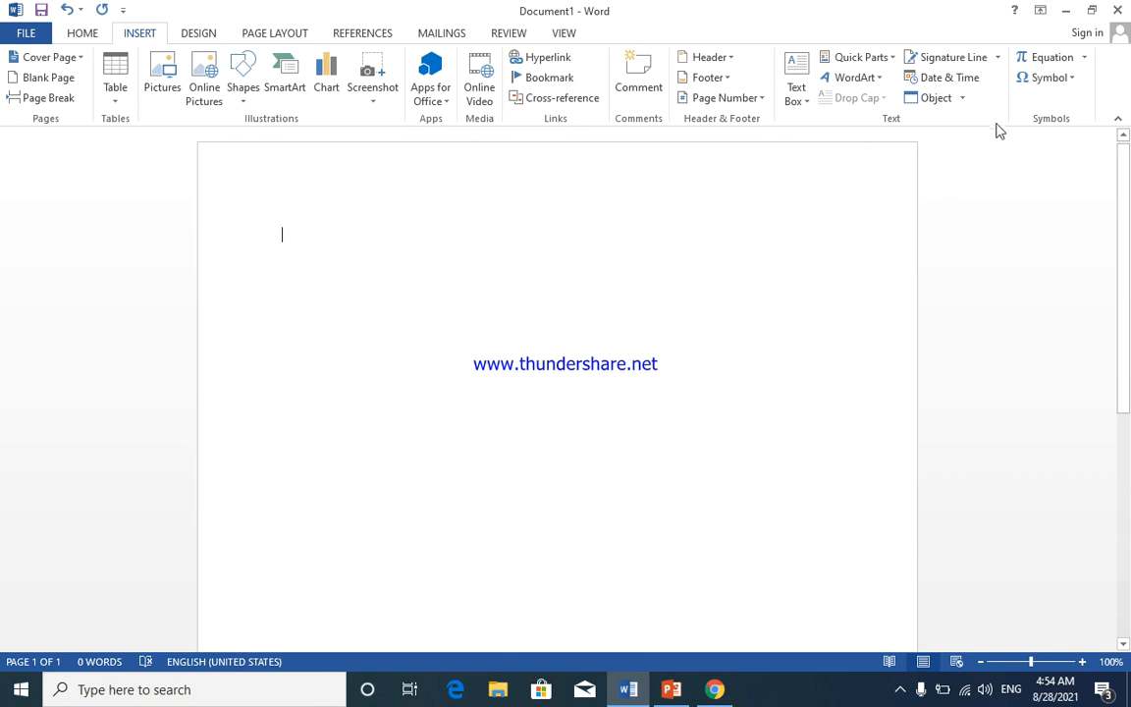
left_click(1084, 59)
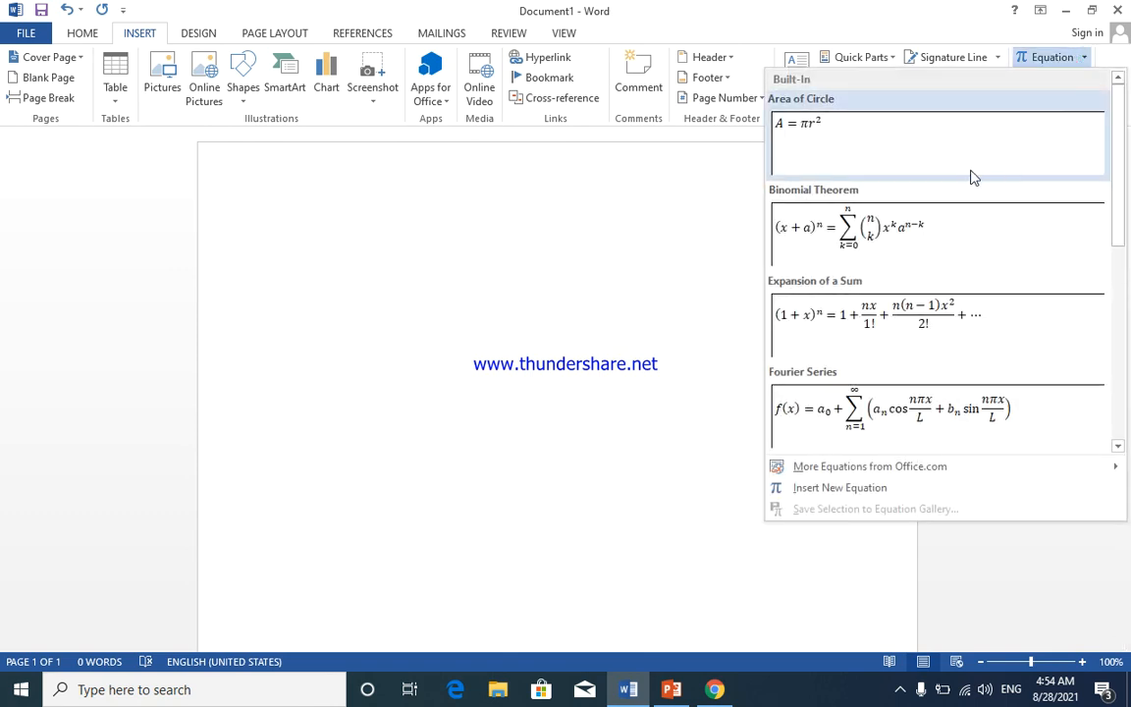
left_click(939, 164)
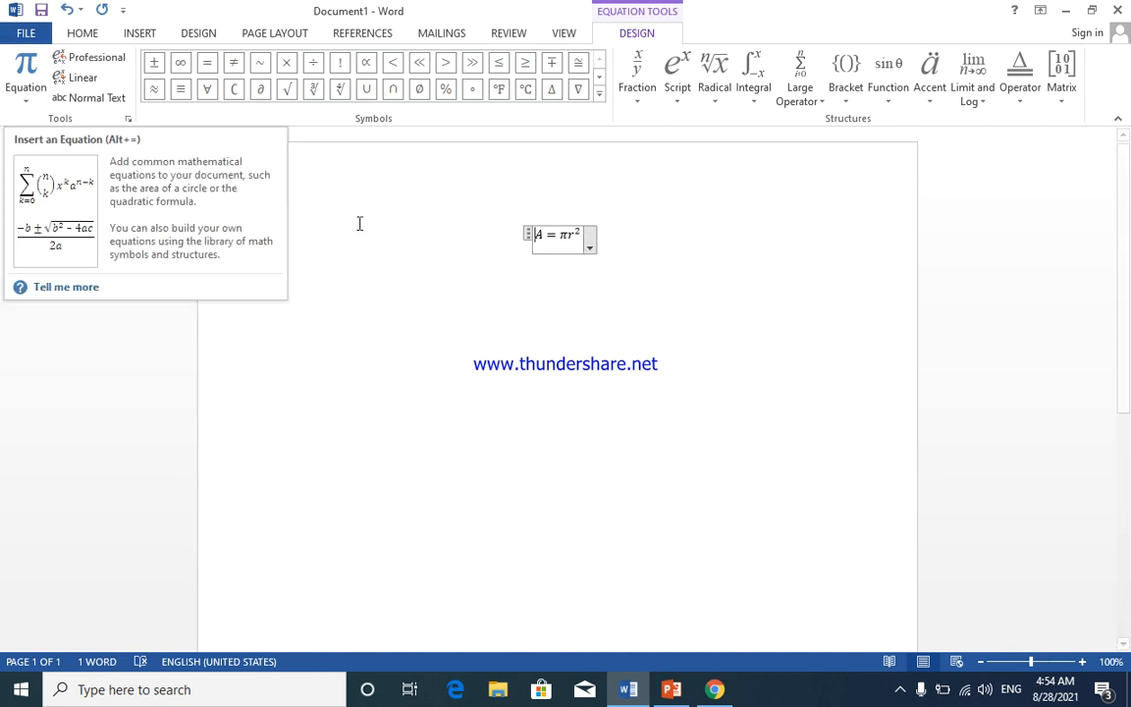
left_click(636, 235)
left_click_drag(637, 235, 486, 236)
key("Delete")
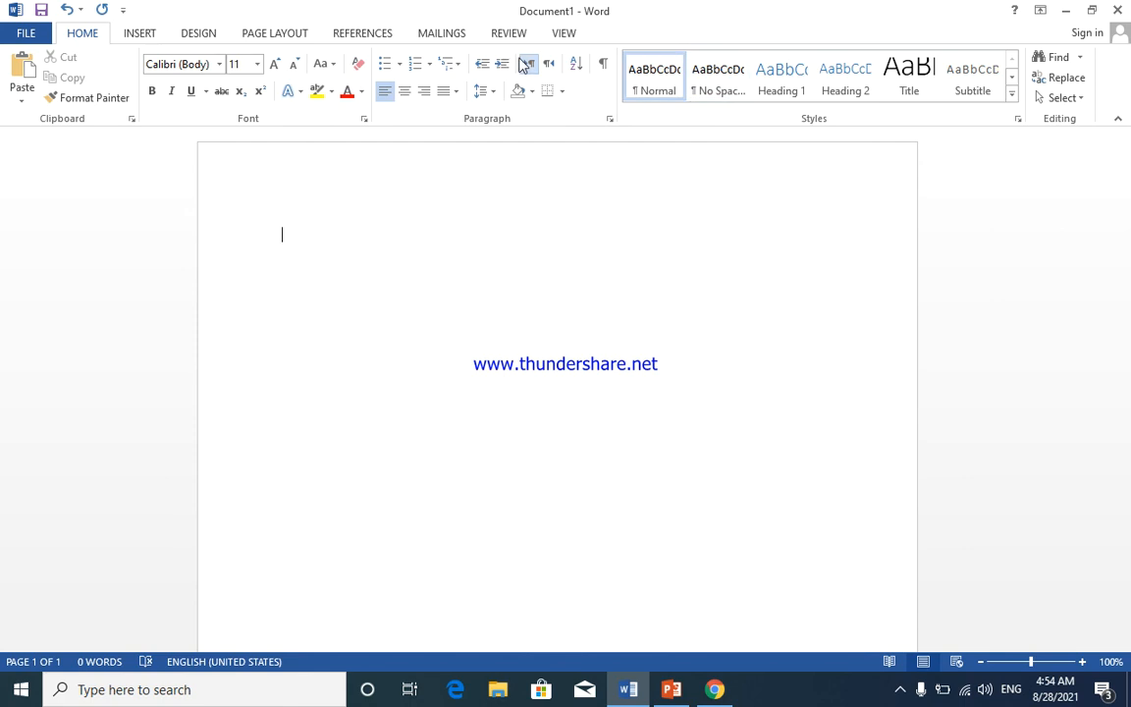
left_click(146, 32)
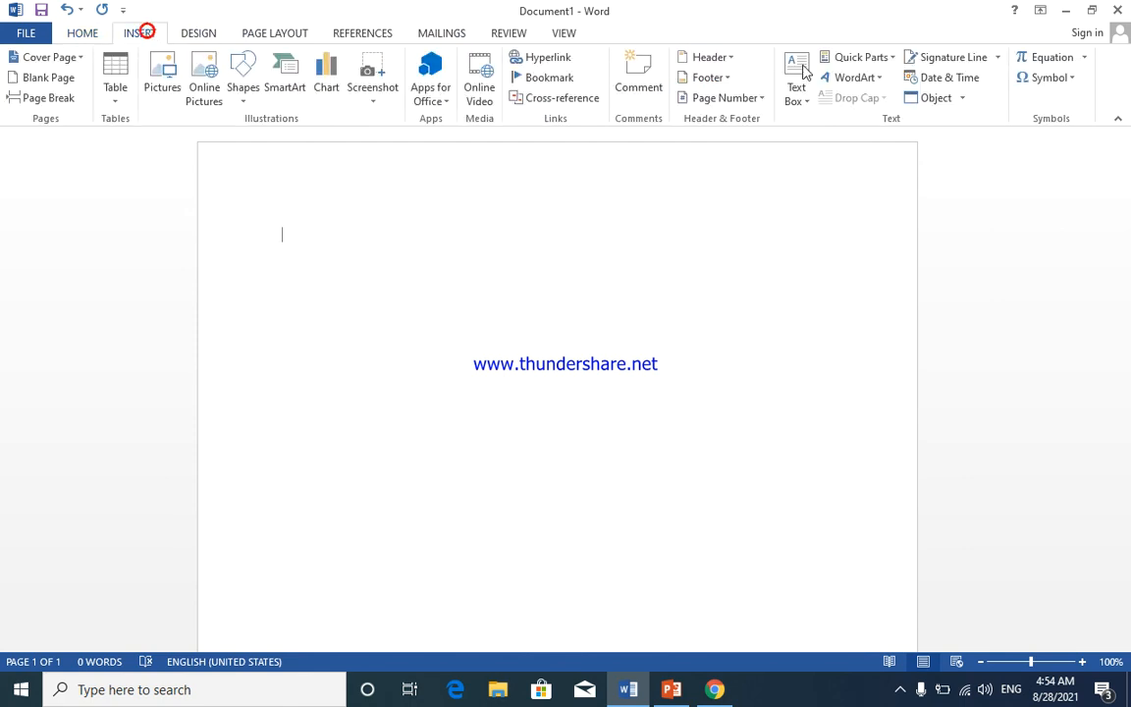
- Open the More Symbols dialog and switch its font to Wingdings
left_click(1070, 81)
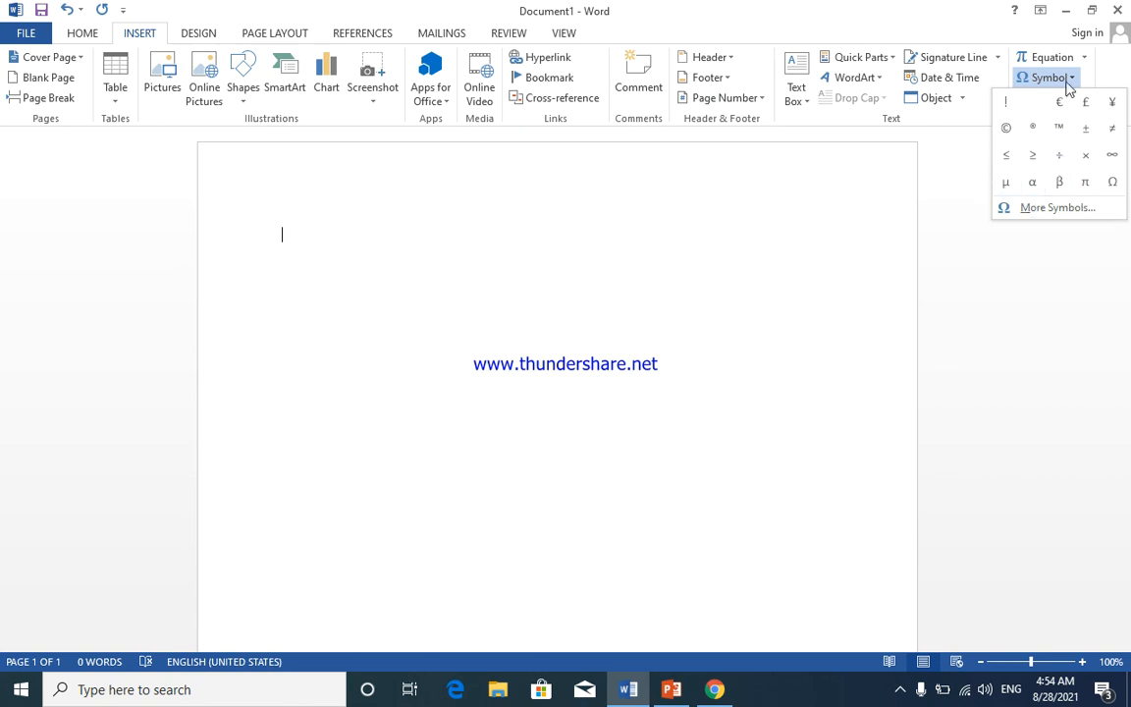
left_click(1058, 209)
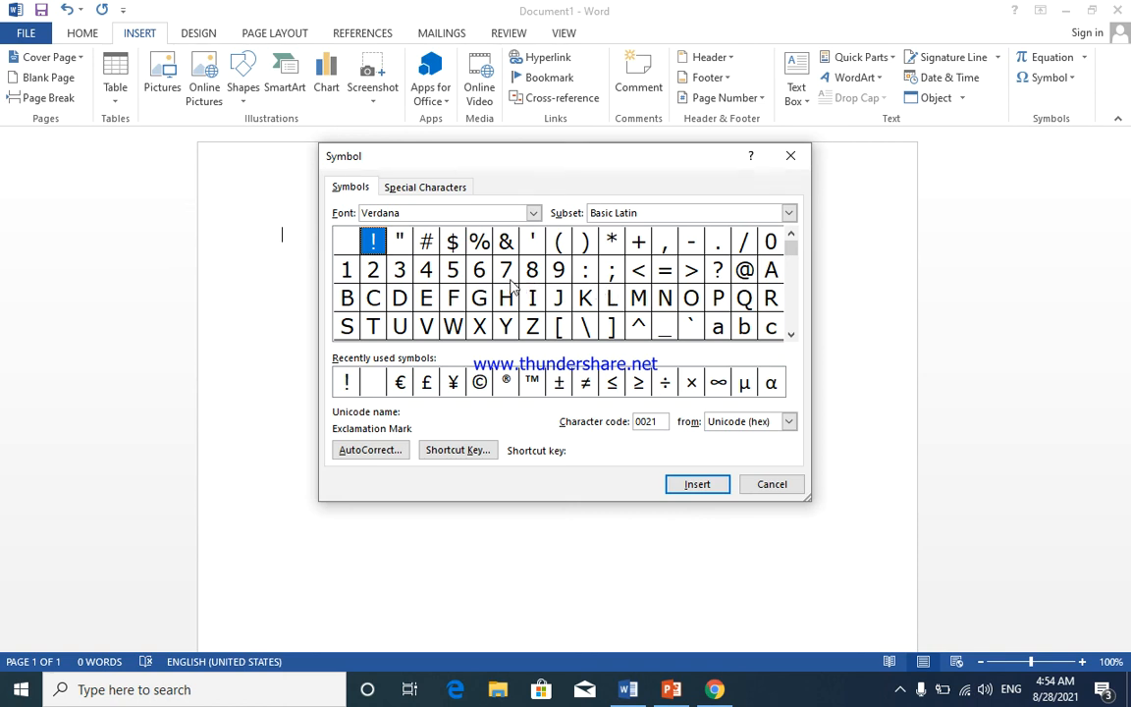
left_click(534, 216)
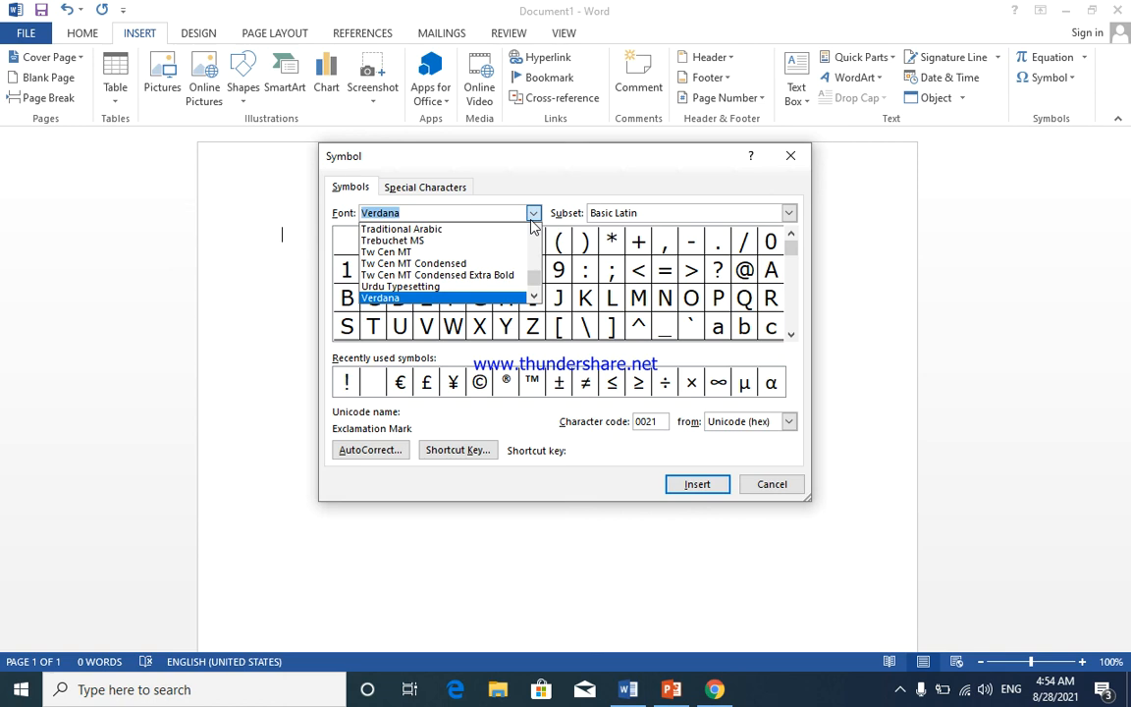
type("win")
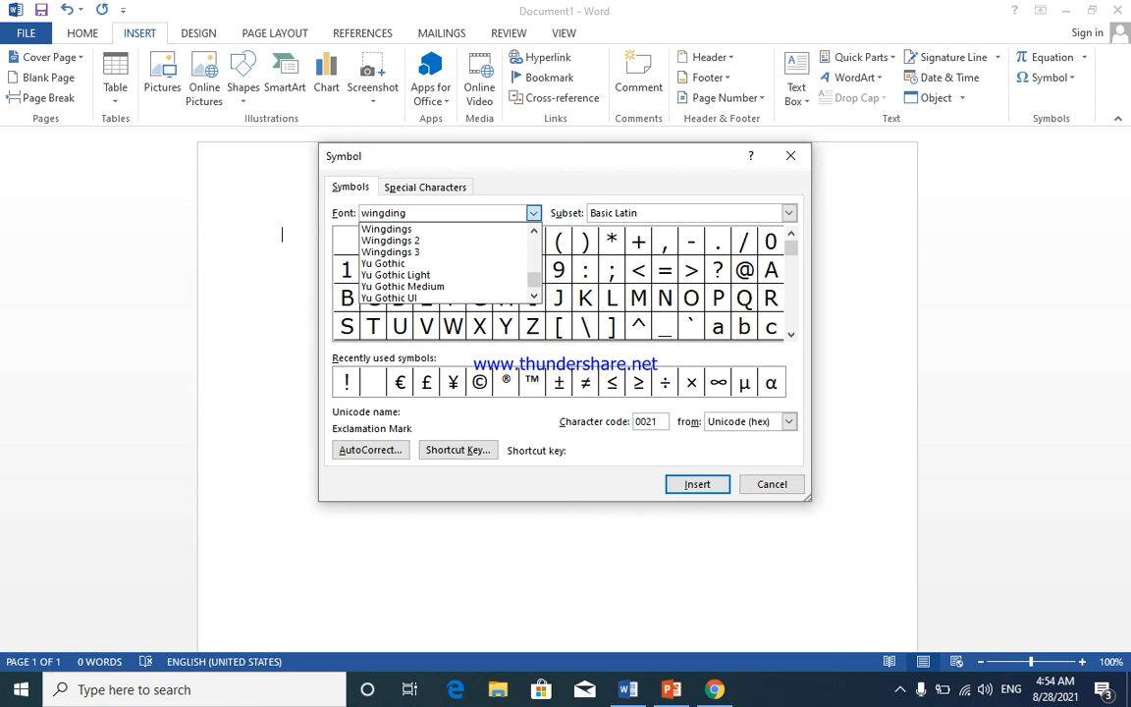
type("gding")
key("Down")
left_click(532, 216)
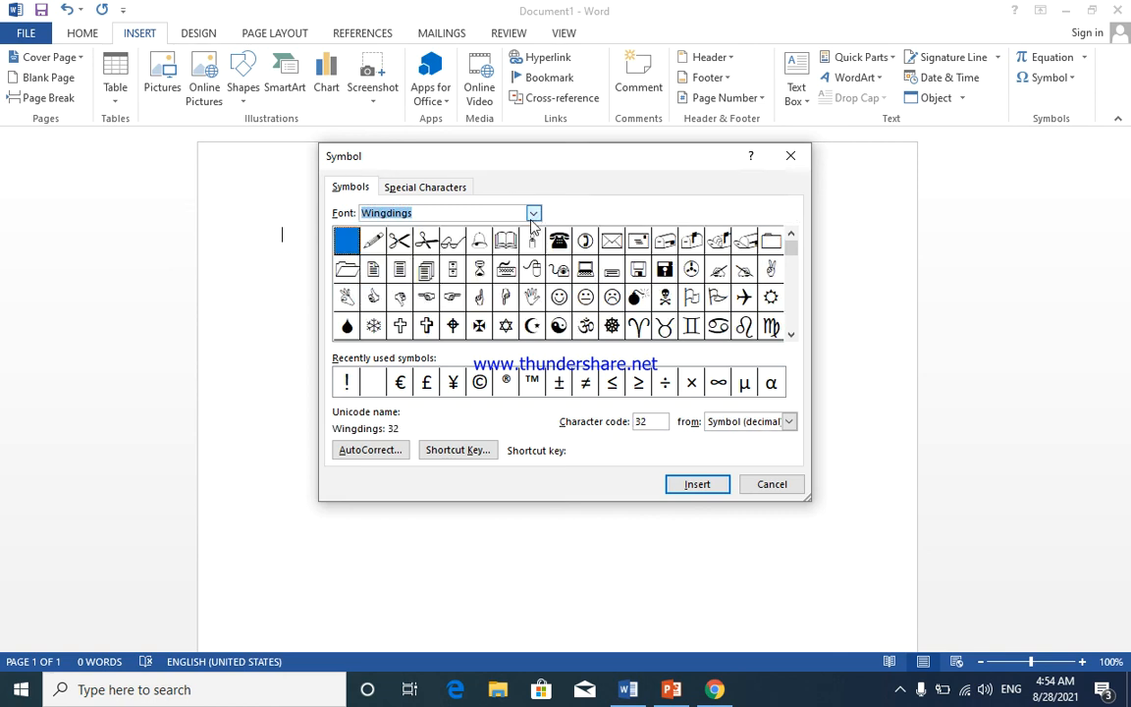
- Browse the Wingdings symbols and insert the right arrow (code 224)
left_click(584, 244)
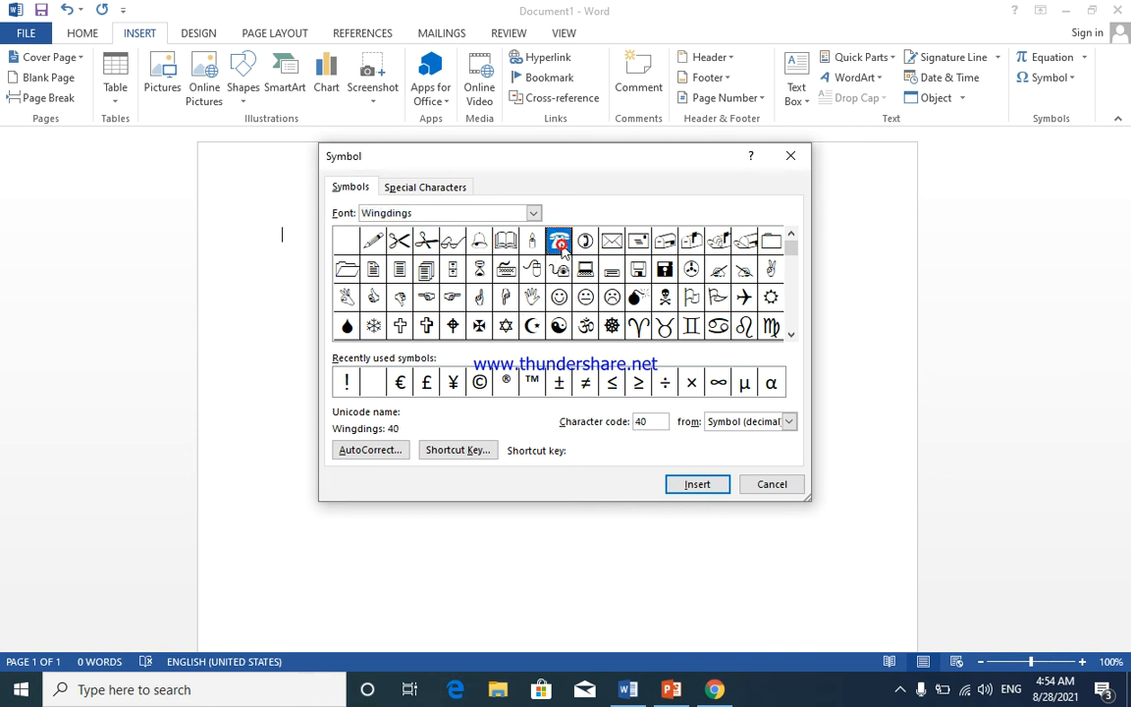
left_click(506, 242)
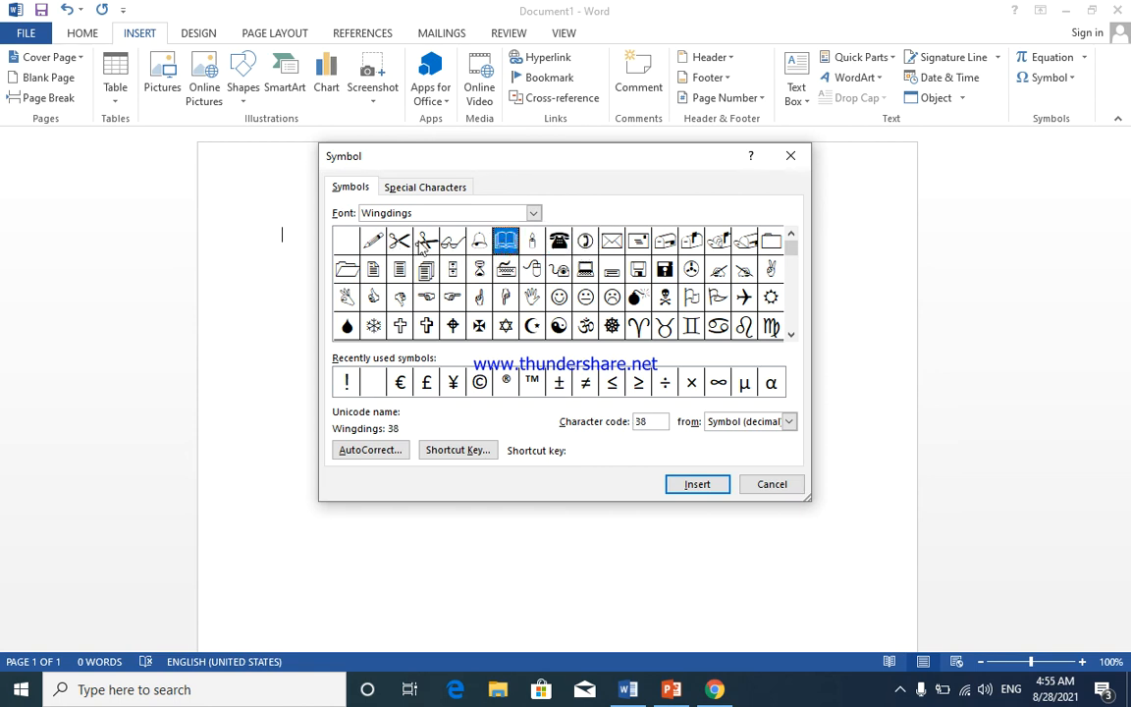
left_click(426, 242)
left_click(450, 244)
left_click(479, 242)
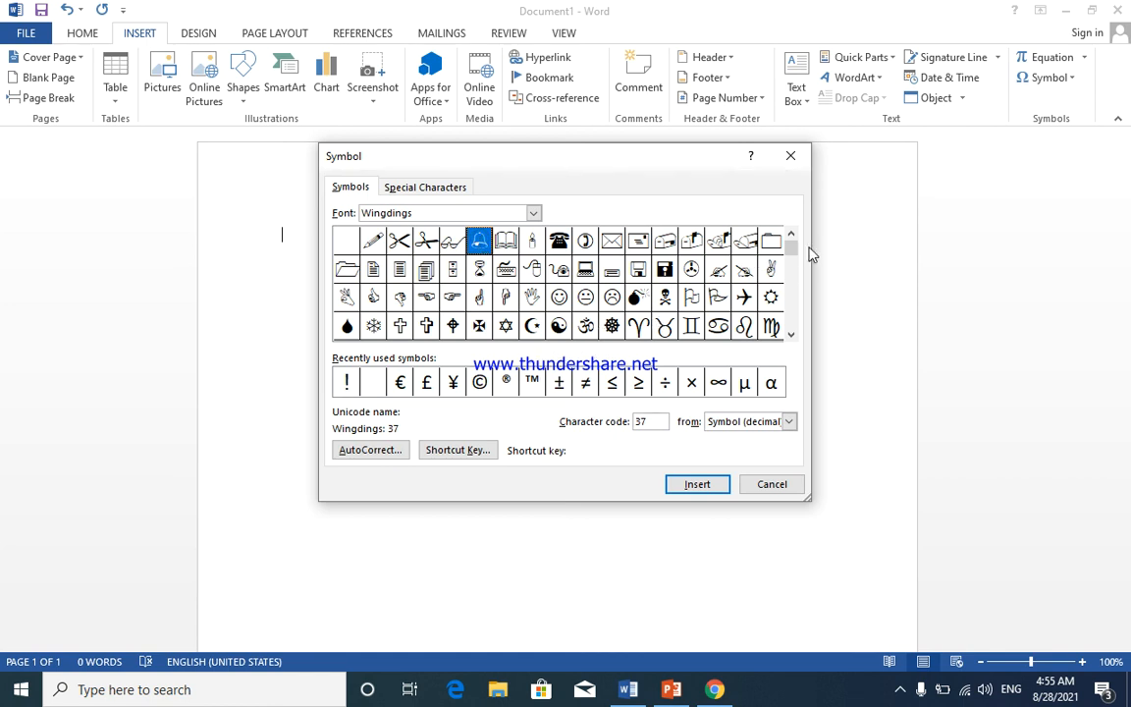
left_click_drag(791, 243, 792, 310)
left_click(479, 325)
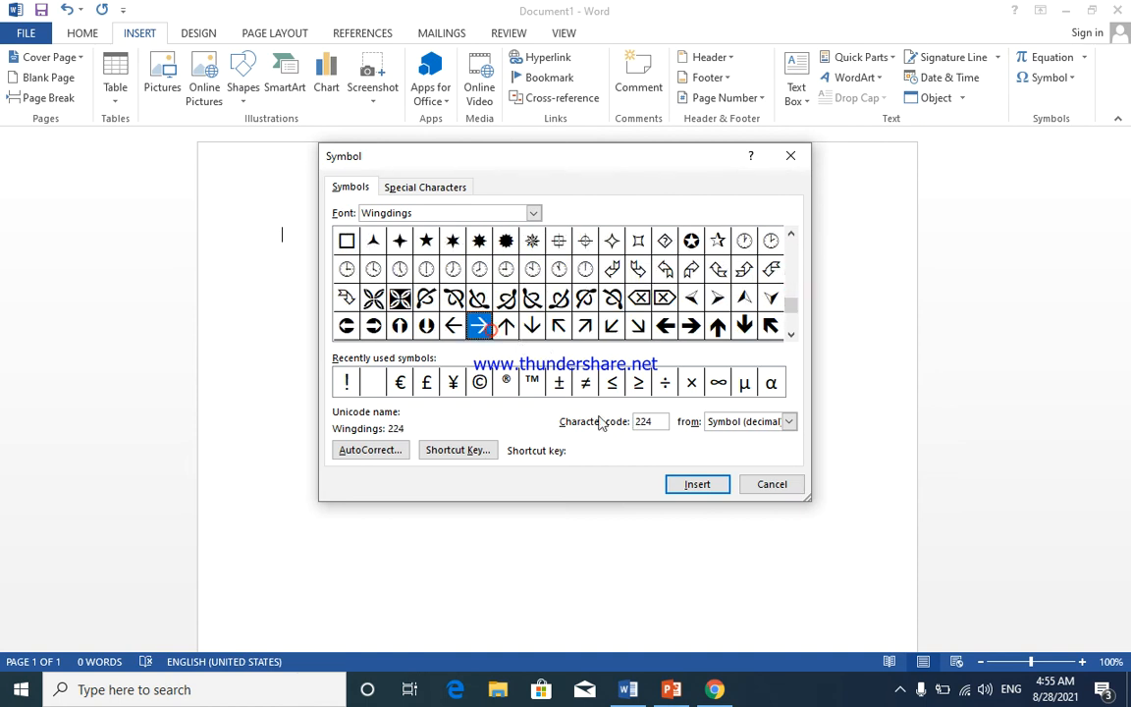
left_click(698, 484)
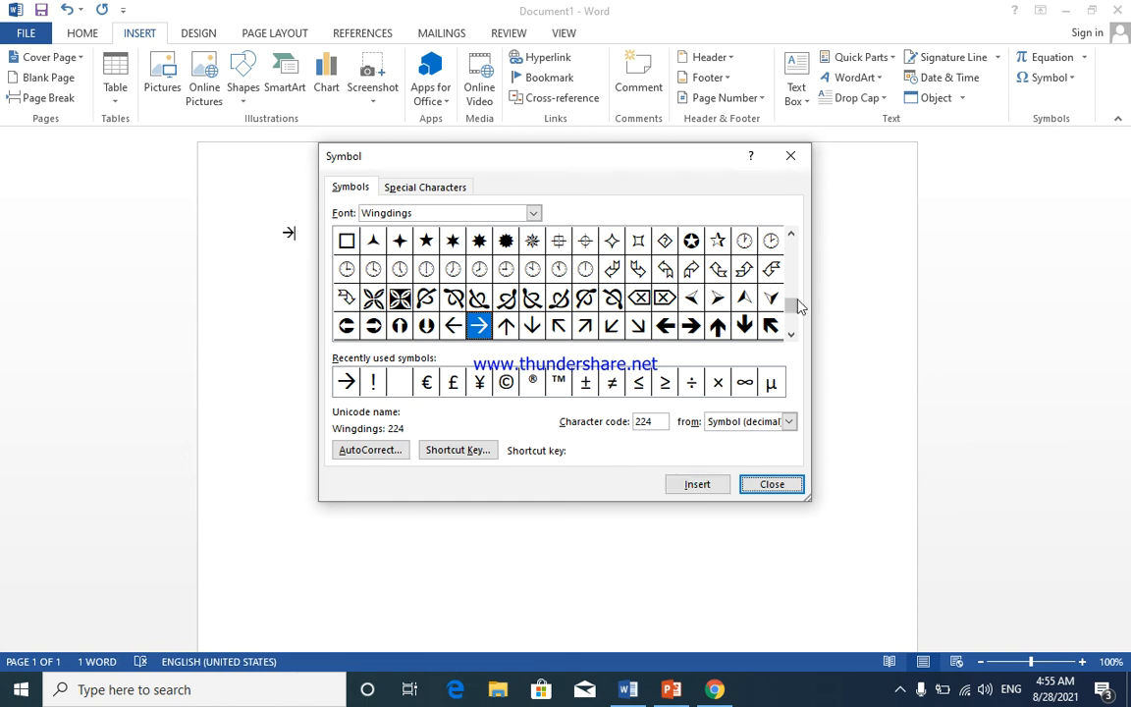
- Insert the Wingdings hand (code 73) after the arrow, close the dialog and start a new line
left_click_drag(791, 307, 791, 263)
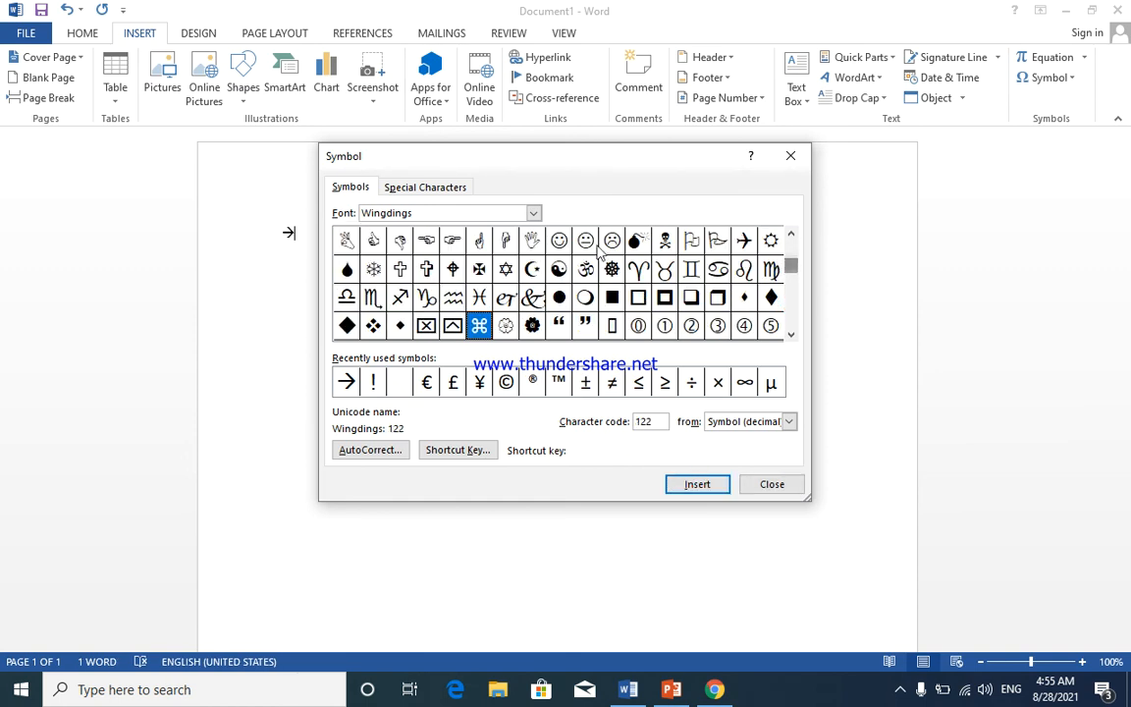
left_click(531, 241)
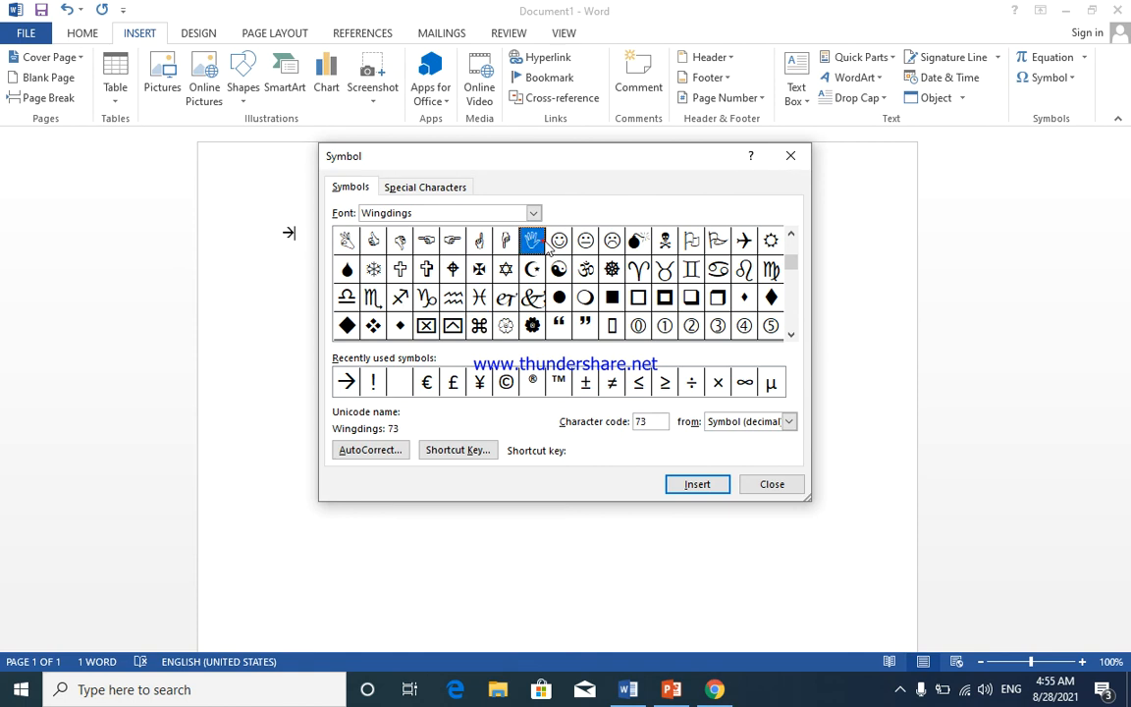
left_click(693, 487)
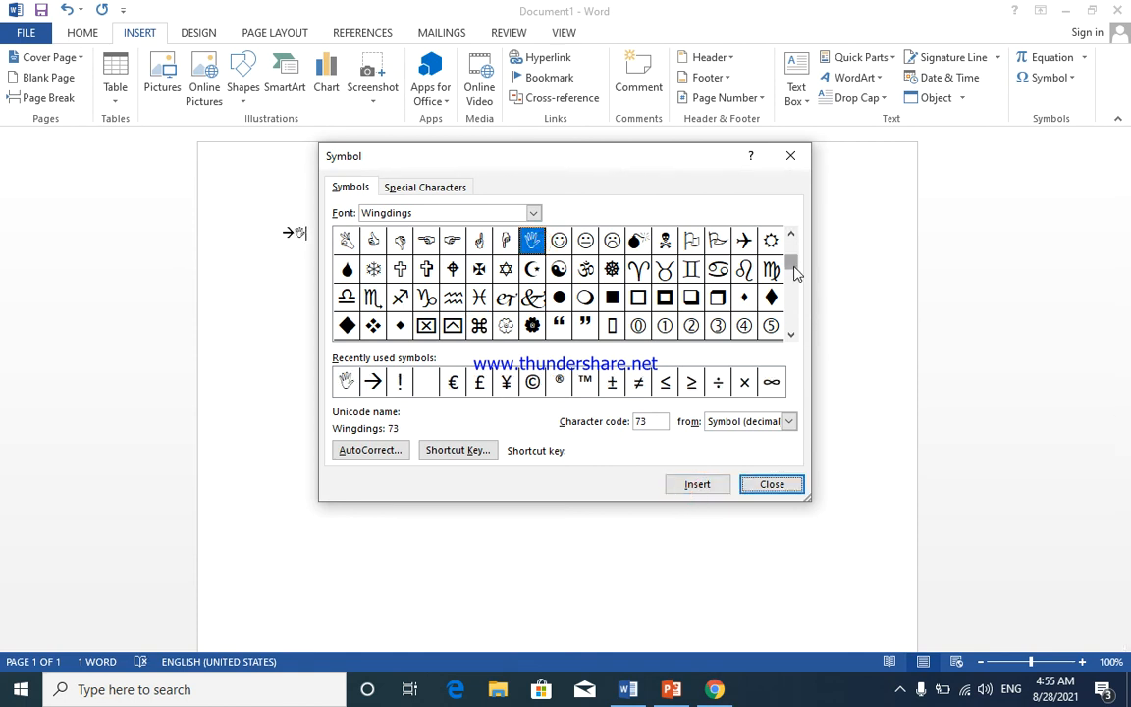
left_click(772, 484)
key("Return")
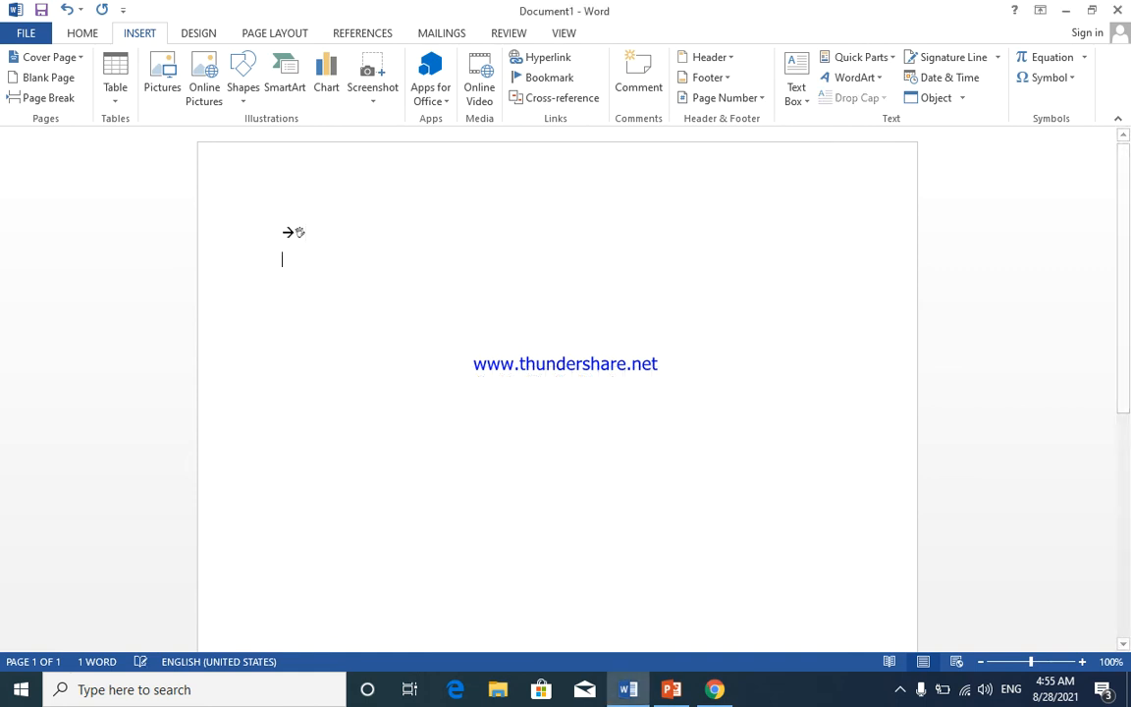
- Insert a Wingdings check mark (code 252), type a name after it and start a new line
left_click(1075, 77)
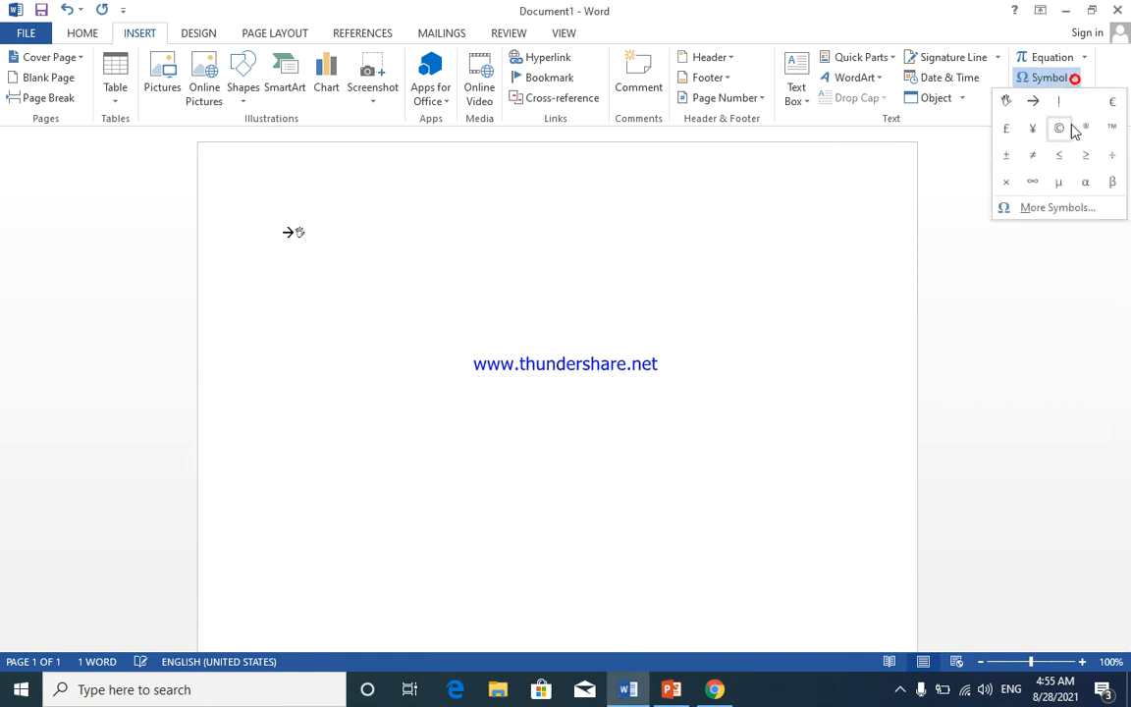
left_click(1058, 209)
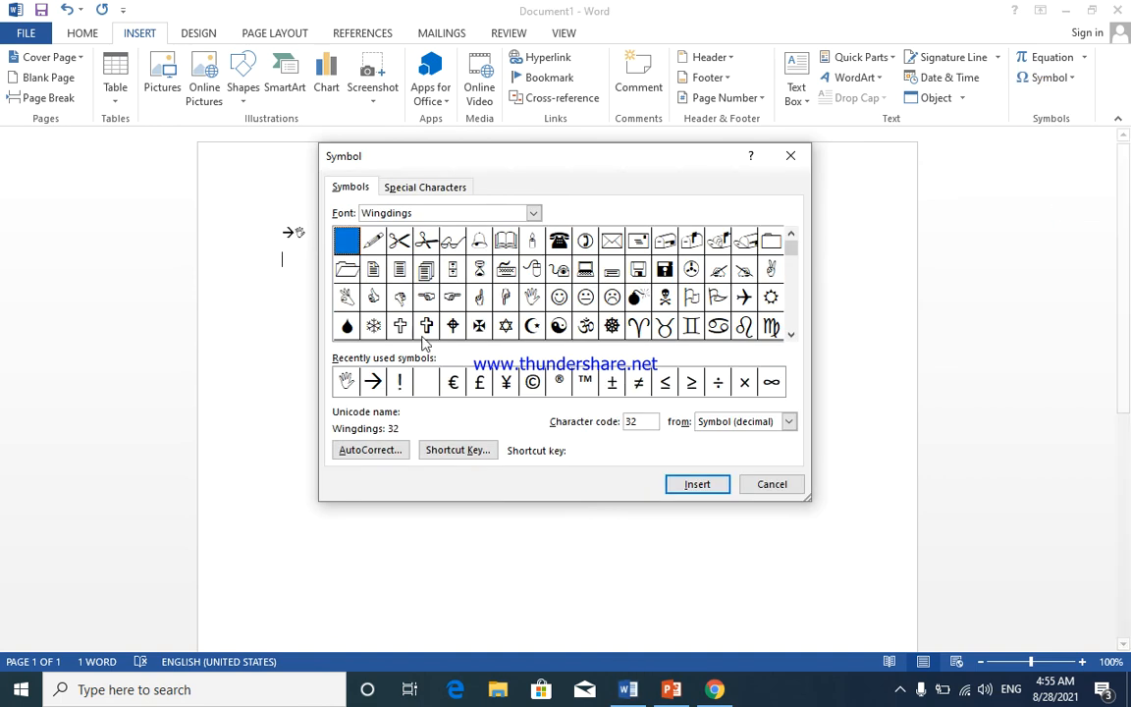
left_click(373, 383)
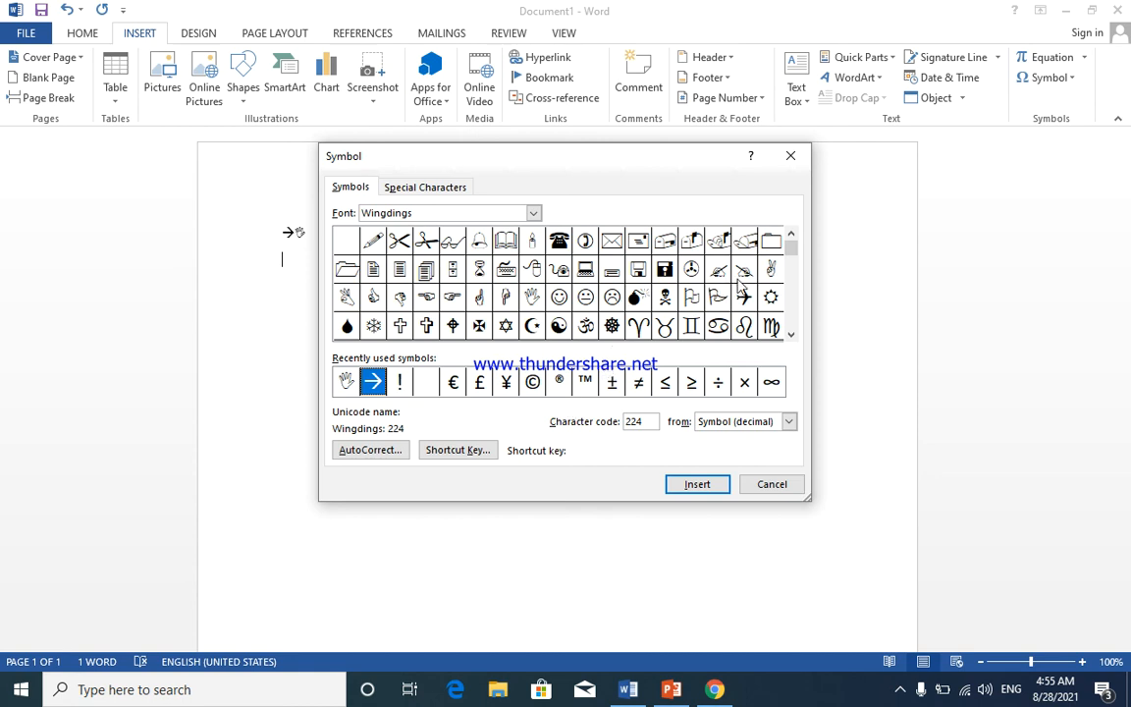
left_click_drag(791, 246, 785, 346)
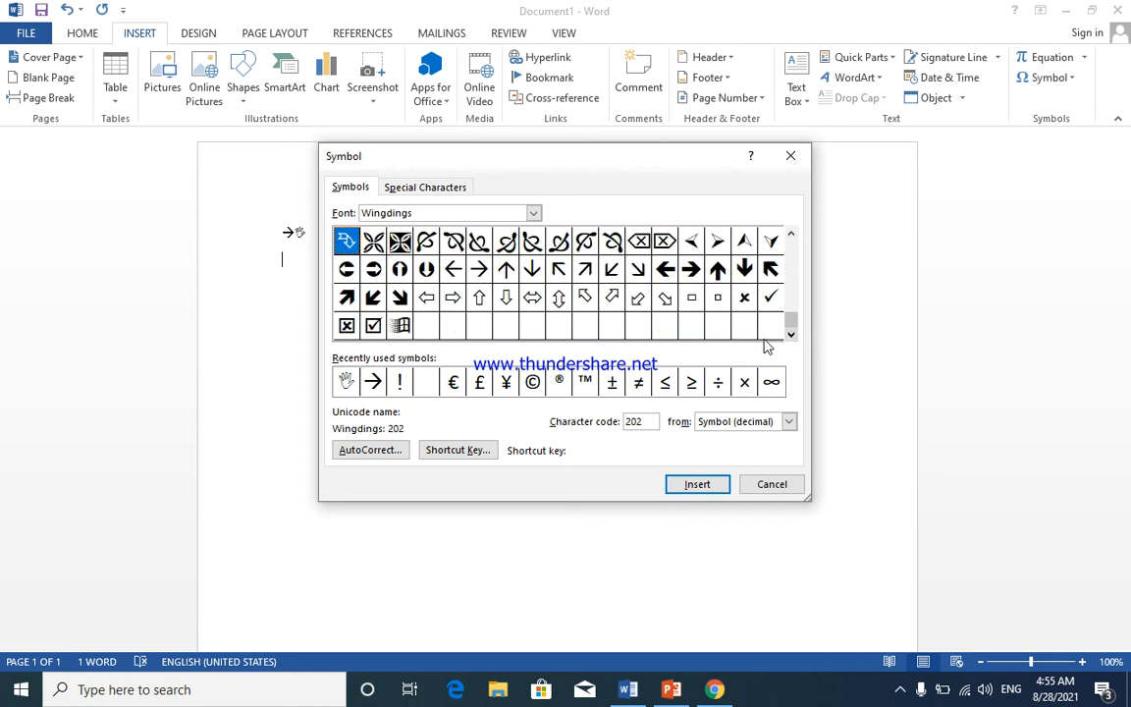
left_click(771, 297)
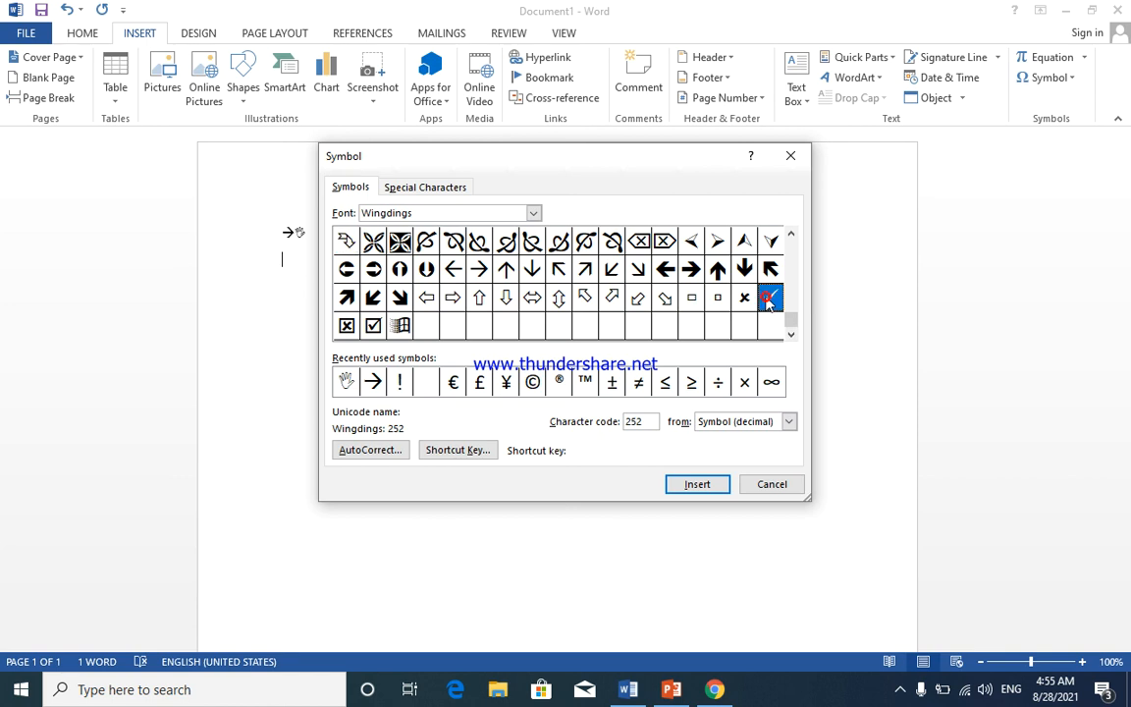
left_click(697, 484)
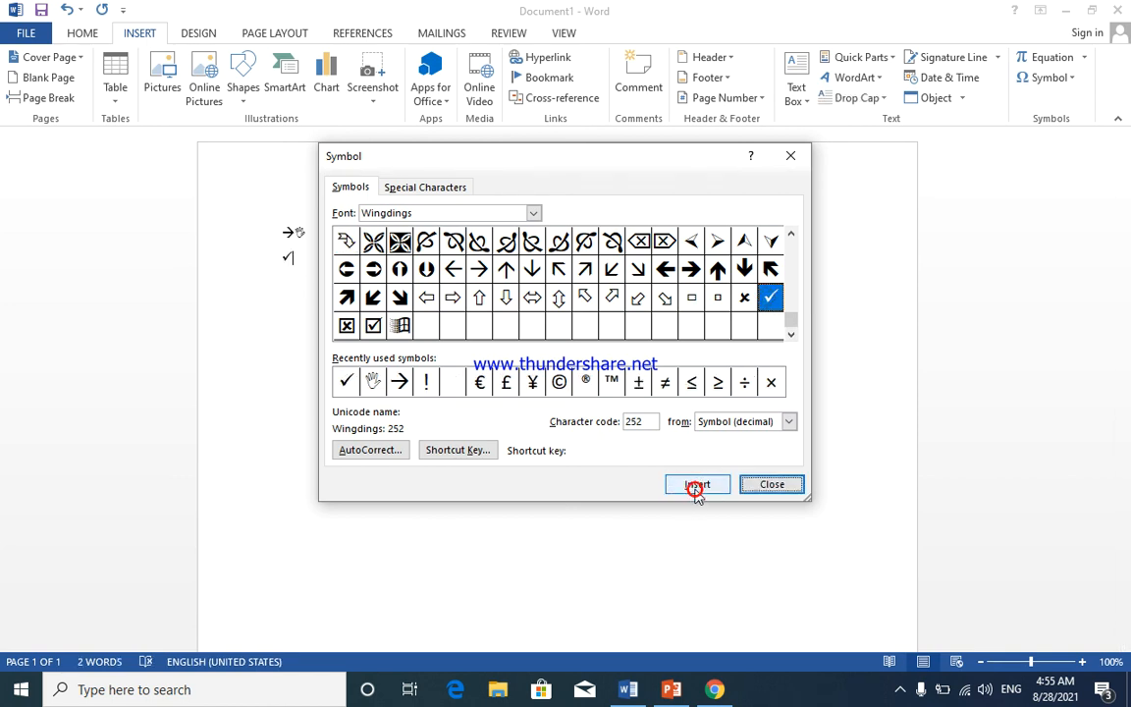
left_click(773, 485)
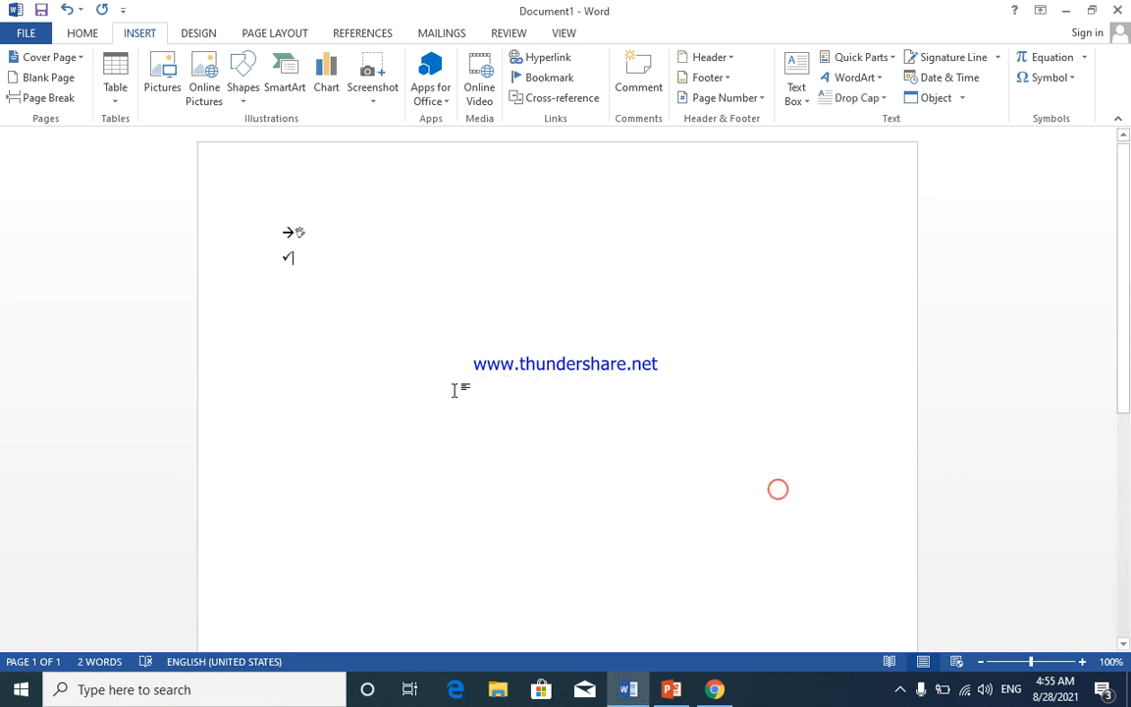
type("saifullah")
key("Return")
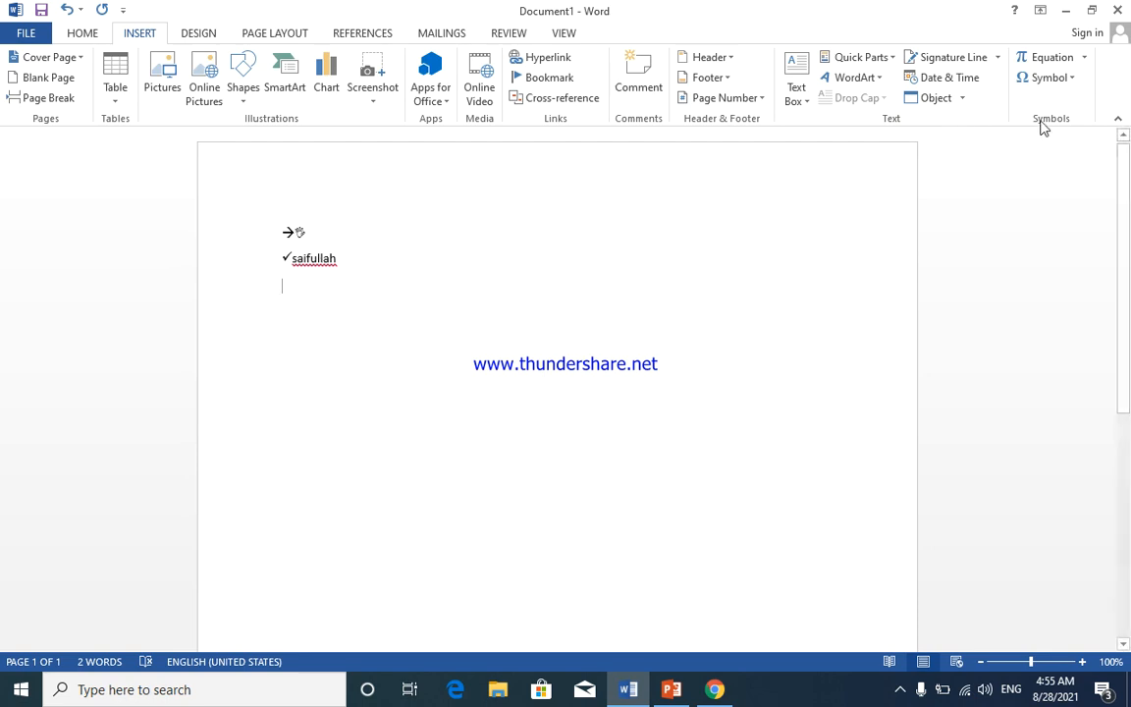
- Insert the Wingdings arrowhead (code 216) at the start of the third line
left_click(1067, 78)
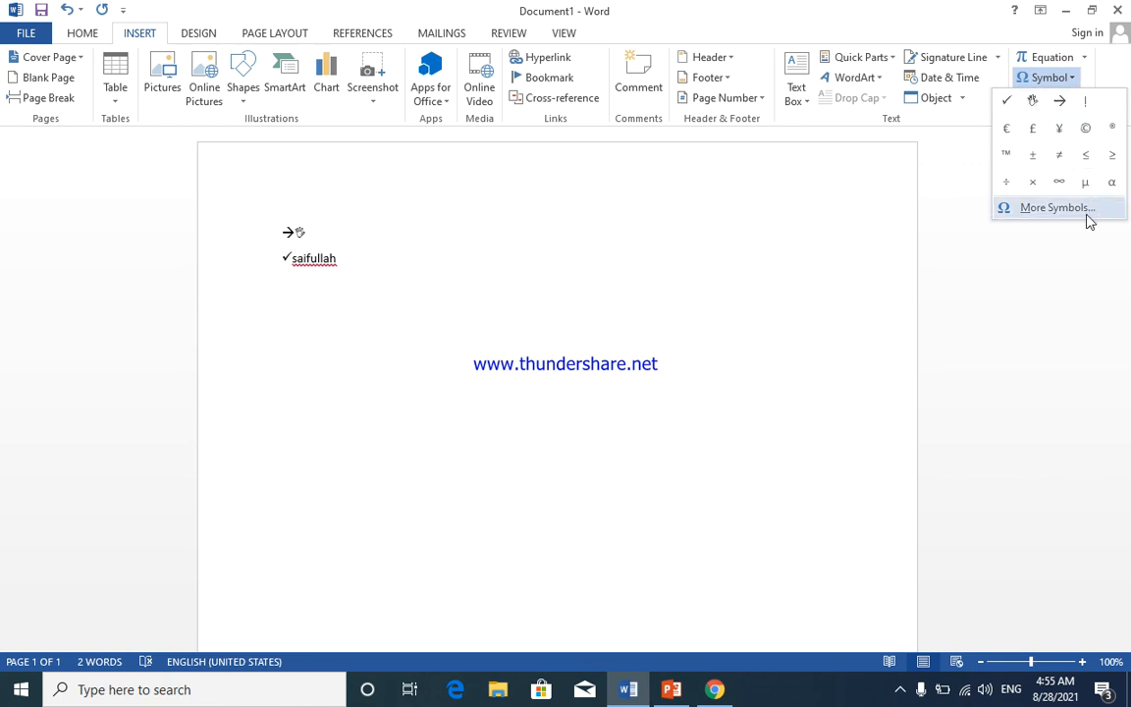
left_click(1056, 209)
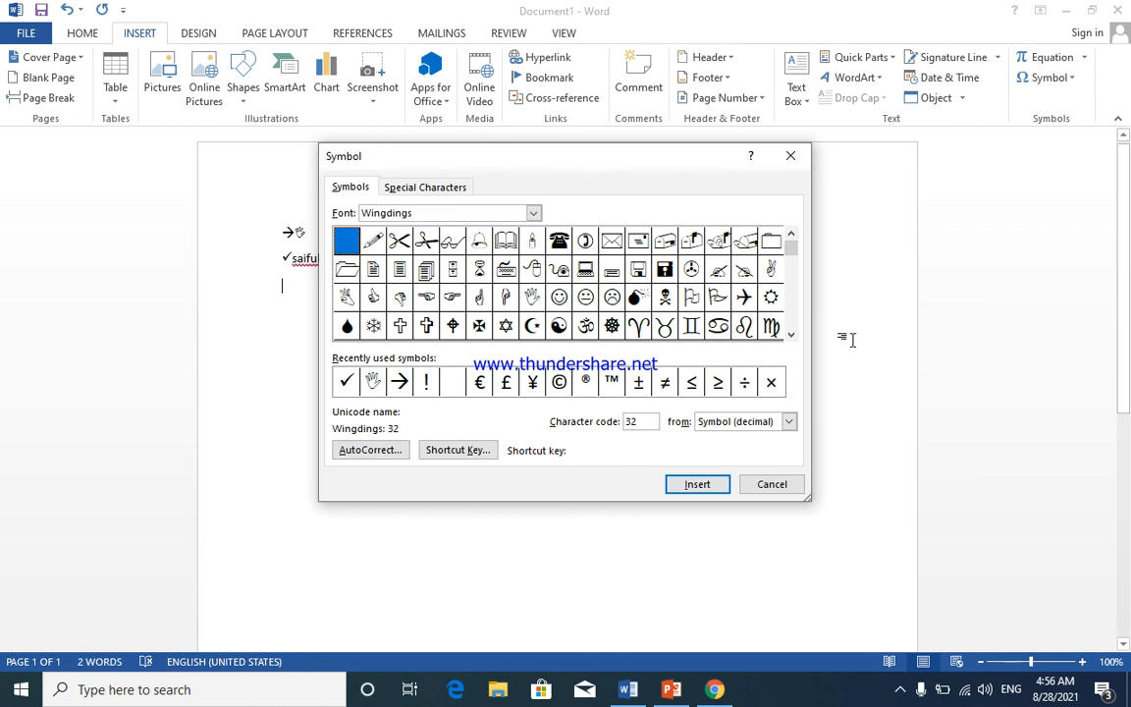
left_click_drag(791, 247, 788, 327)
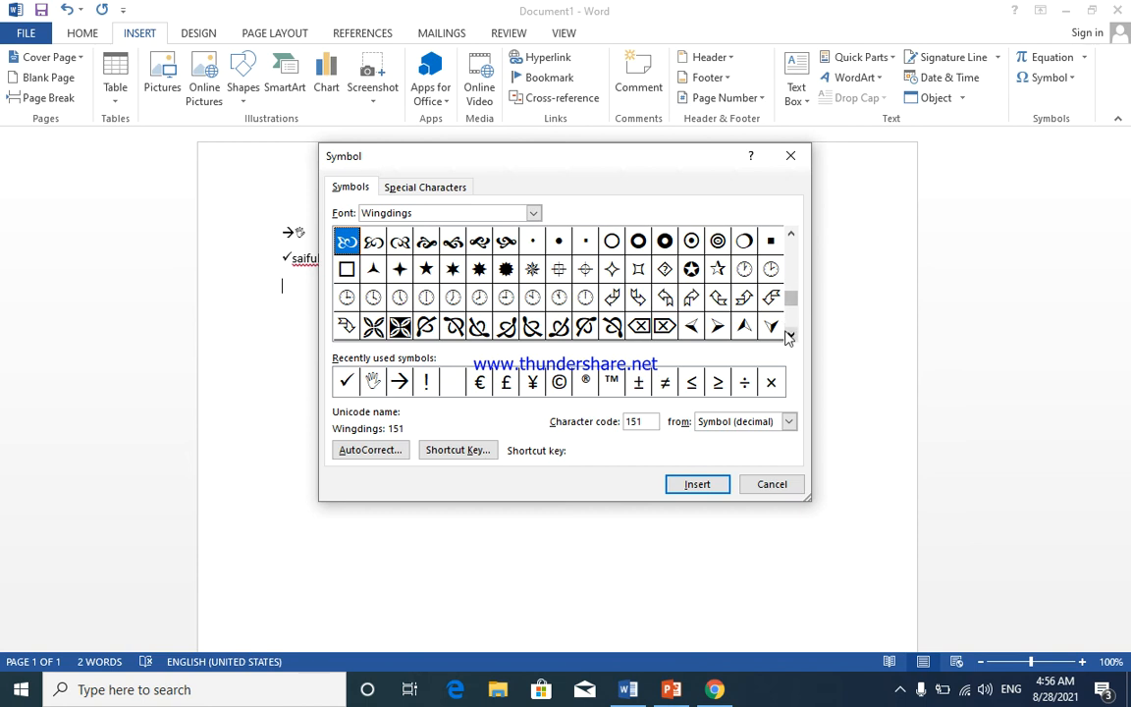
left_click(788, 336)
left_click(789, 336)
left_click(718, 269)
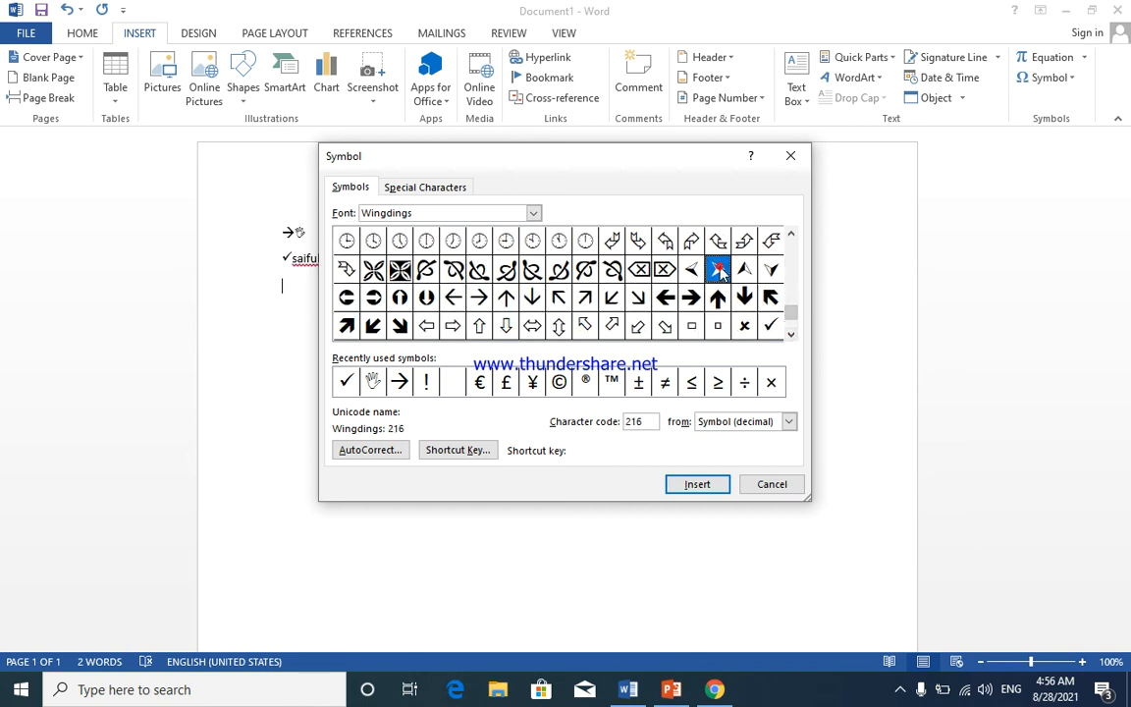
left_click(692, 484)
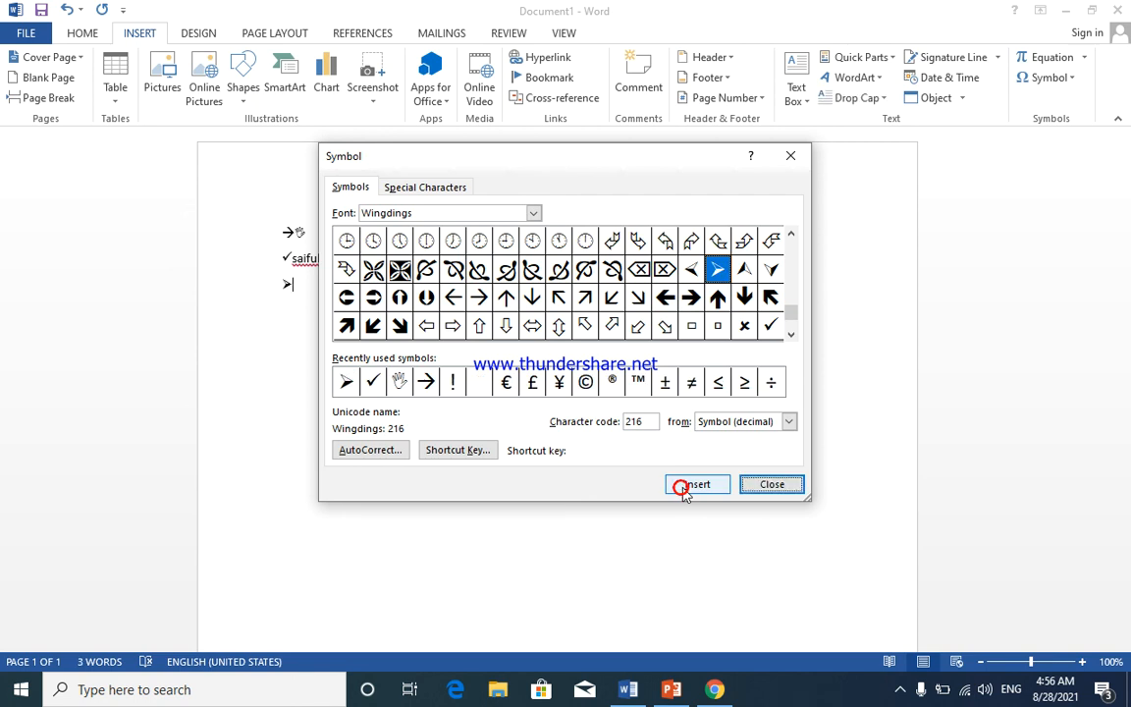
left_click(770, 484)
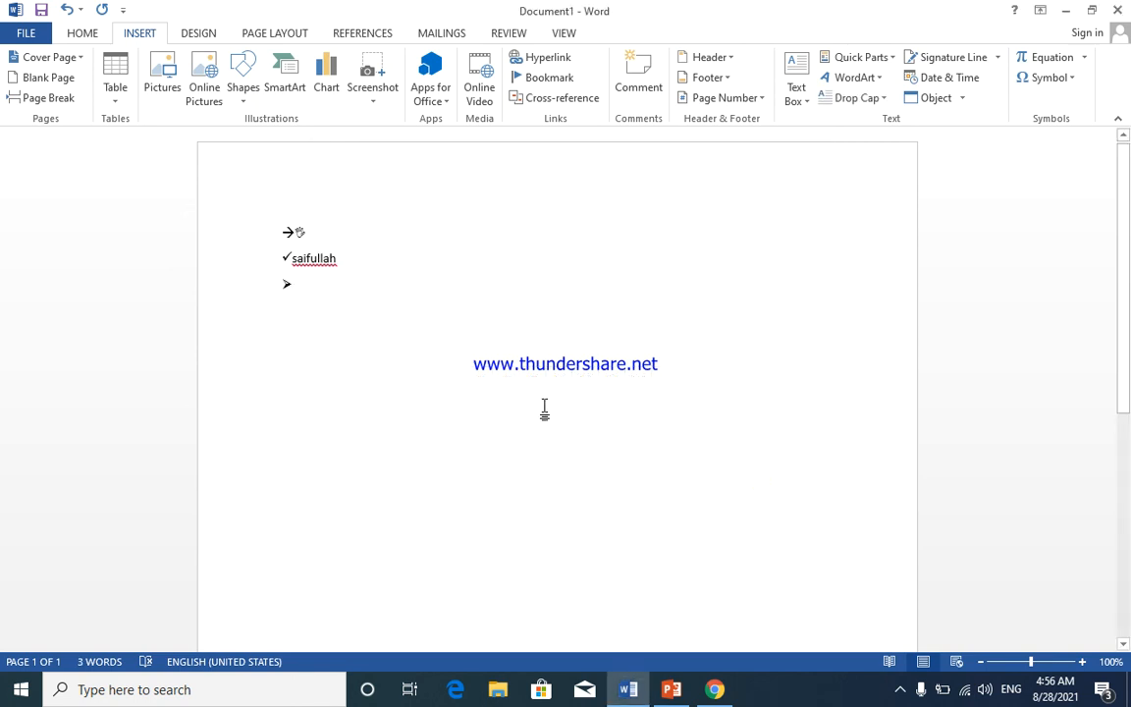
- Type a name after the arrowhead and start a new empty line below it
type("mirwais")
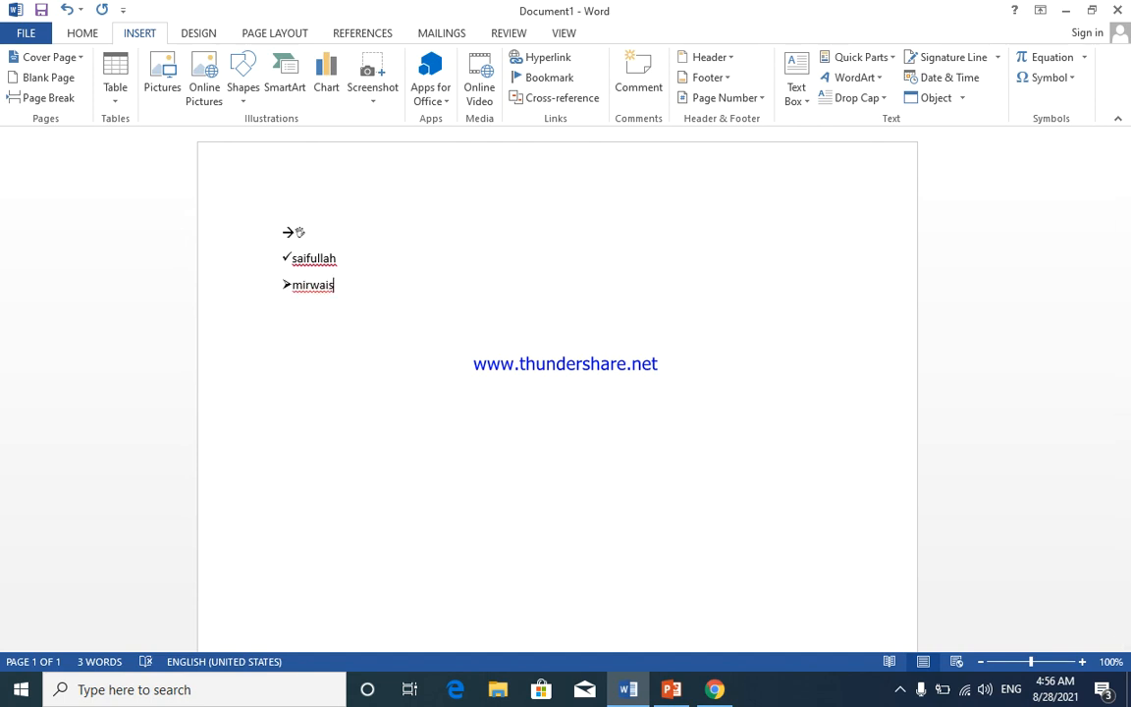
key("Return")
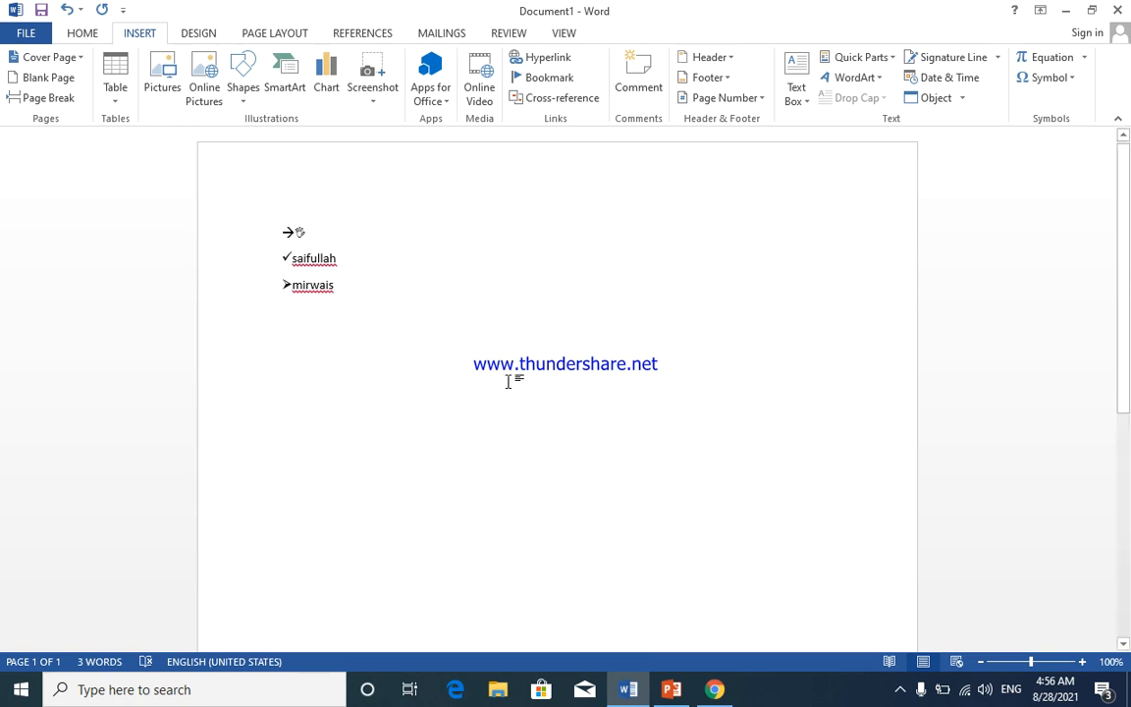
left_click(1070, 77)
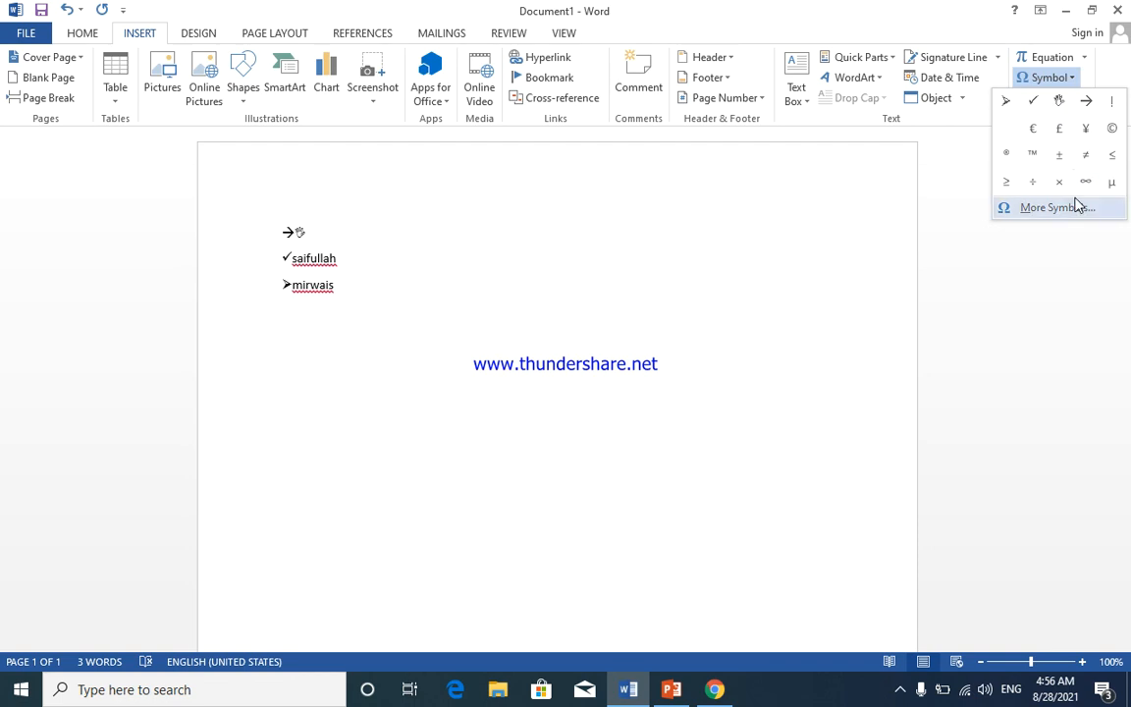
left_click(833, 194)
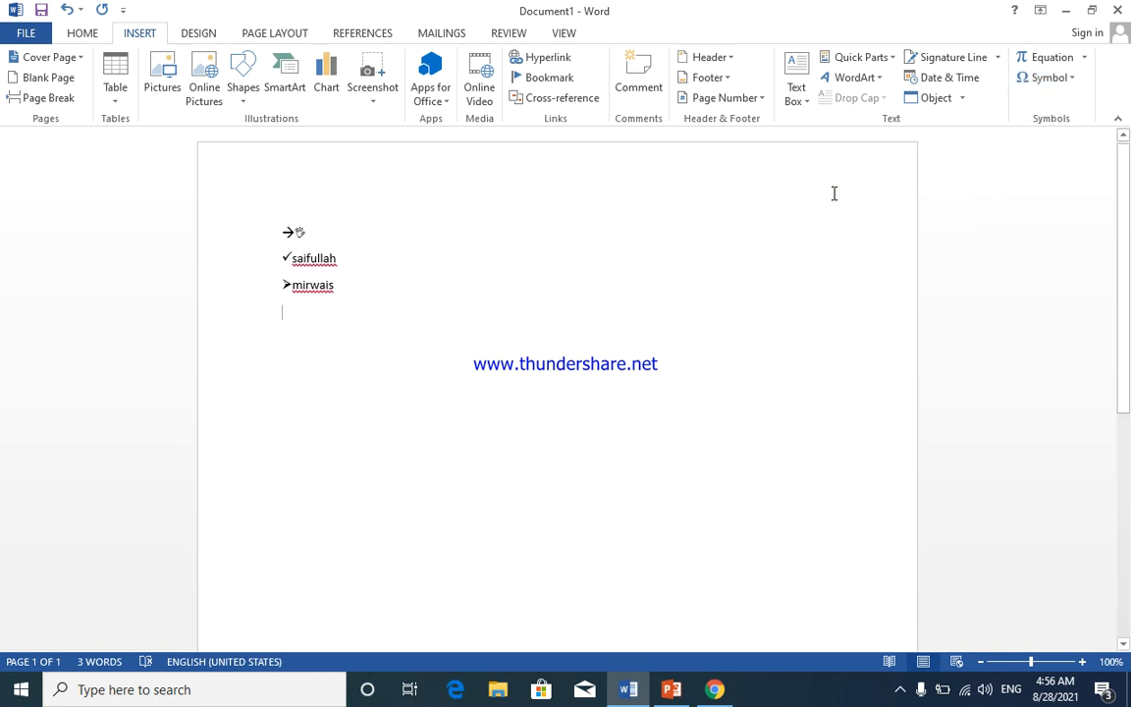